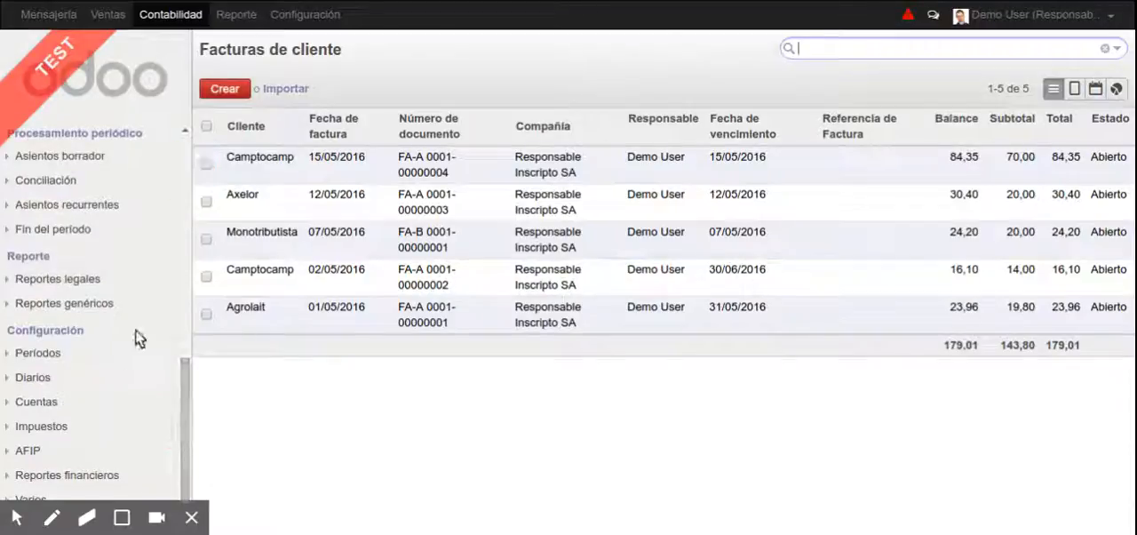
Open the withholding tax "Retención IIBB ARBA Aplicada" from the Impuestos de Retención list for editing
click(62, 426)
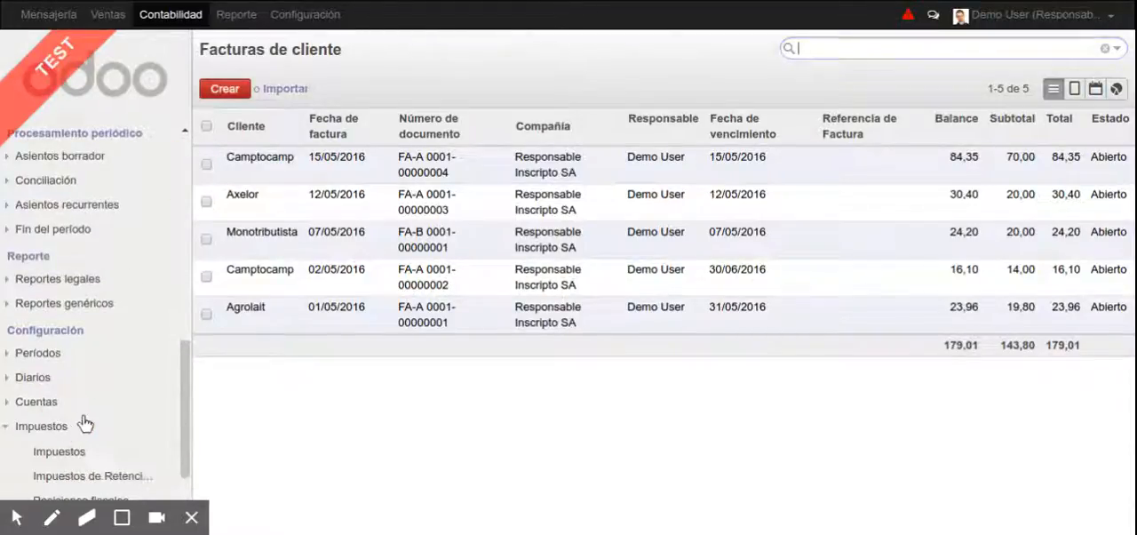
scroll(80, 422, down, 2)
click(113, 397)
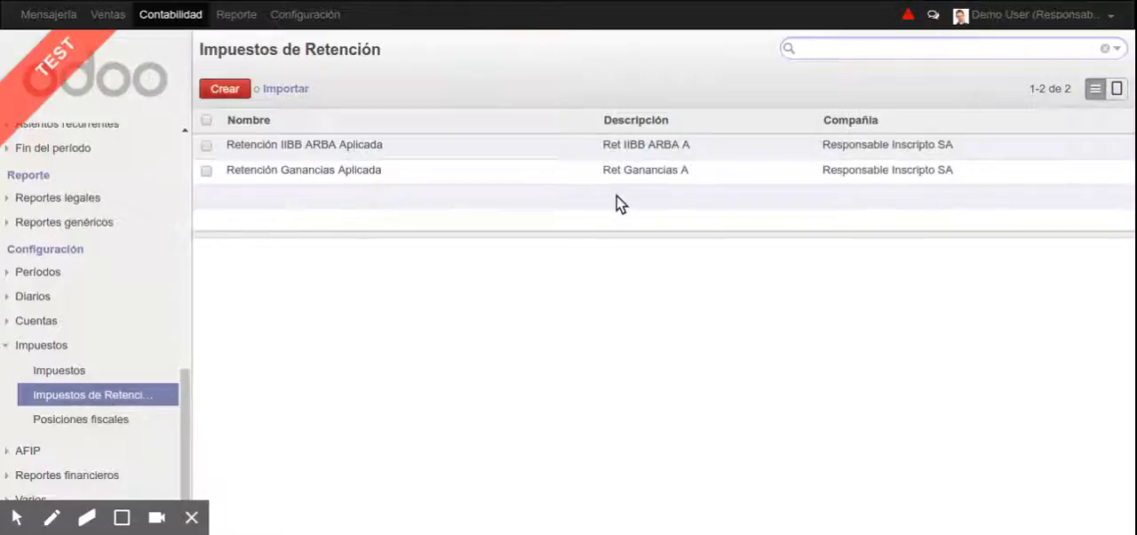
click(585, 145)
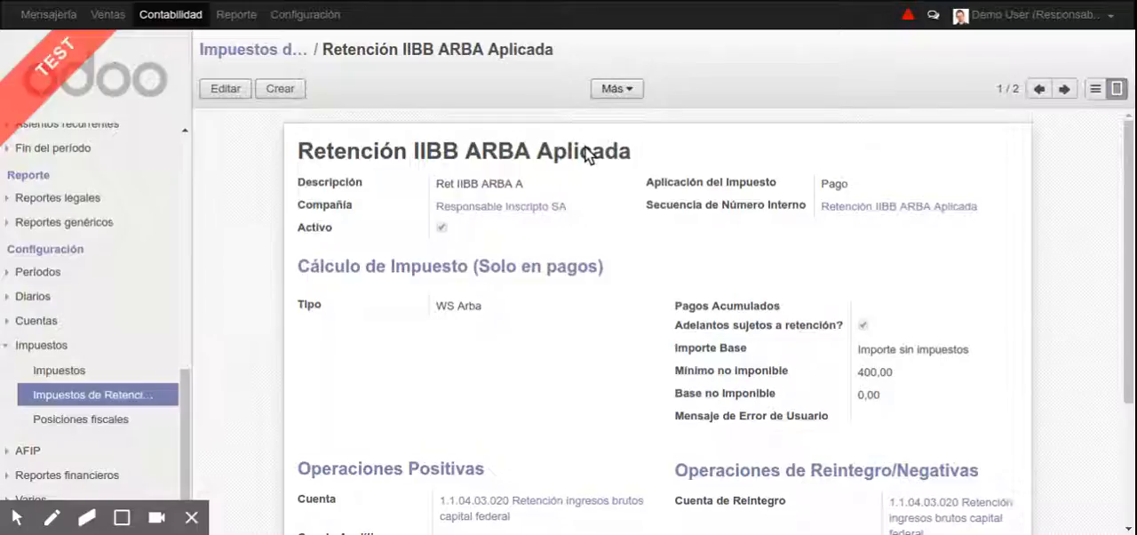
click(585, 145)
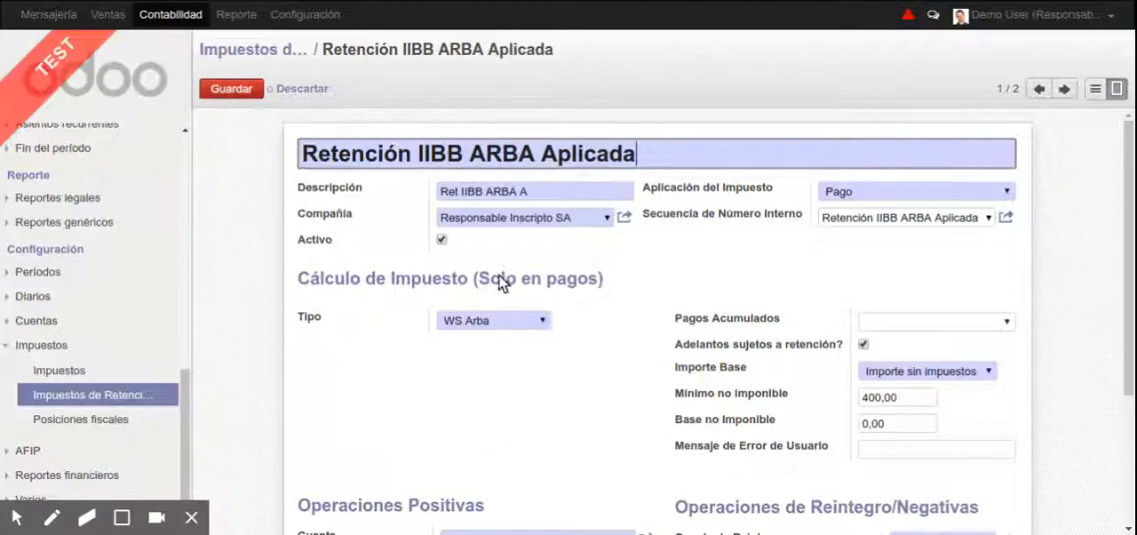
Try the calculation types Ninguna, WS Arba and Tabla Ganancias, and leave the tax's Tipo set to Basado en Regla
click(468, 323)
click(471, 359)
click(494, 326)
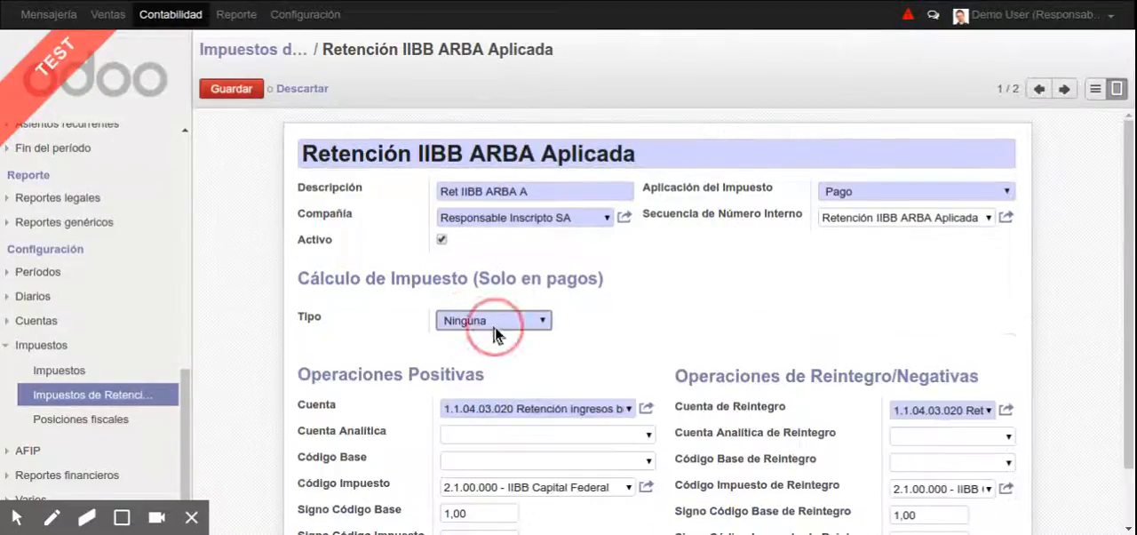
click(539, 324)
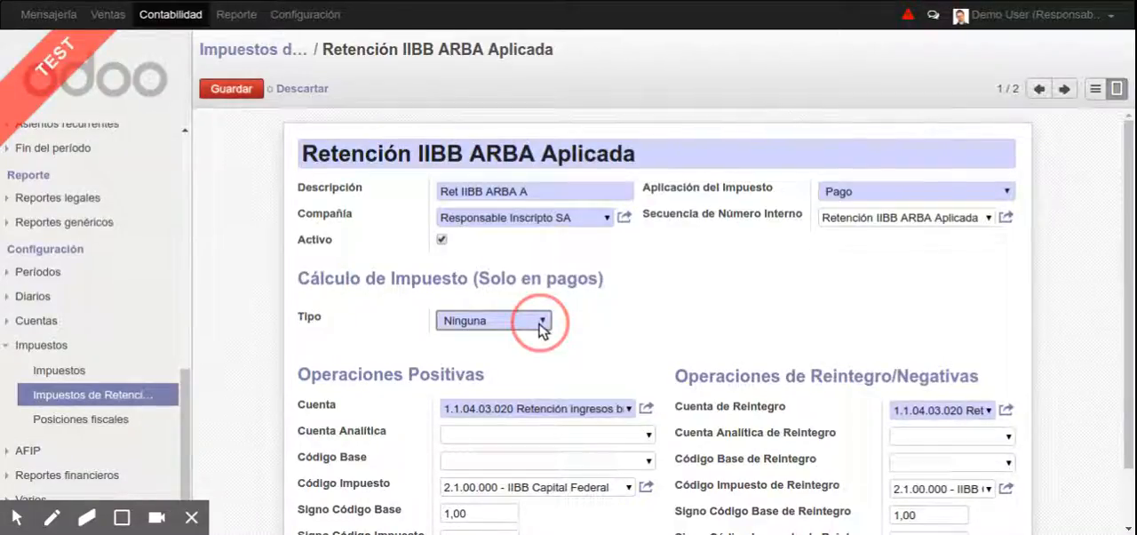
click(523, 335)
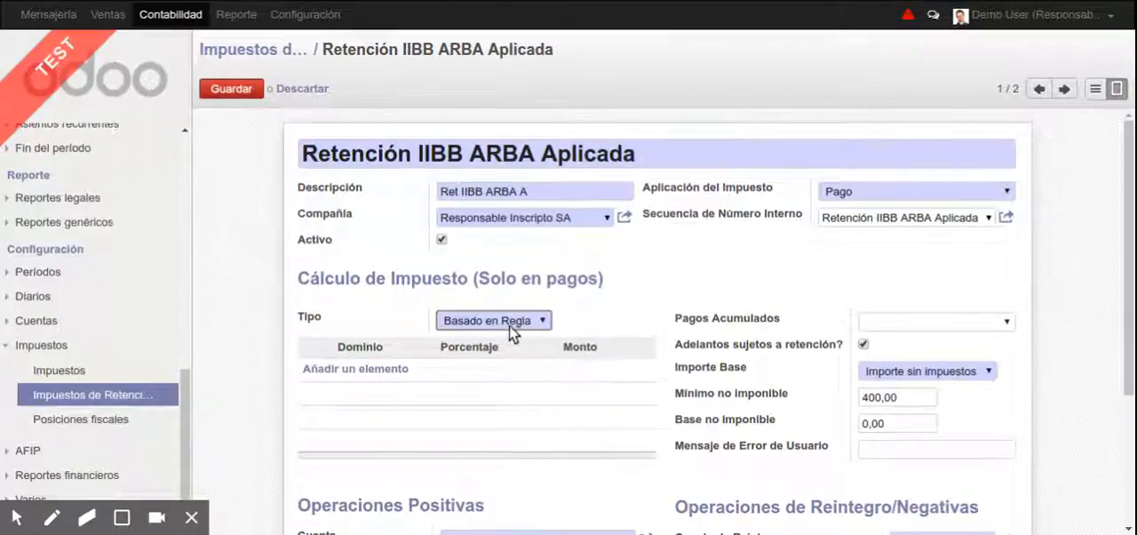
click(520, 321)
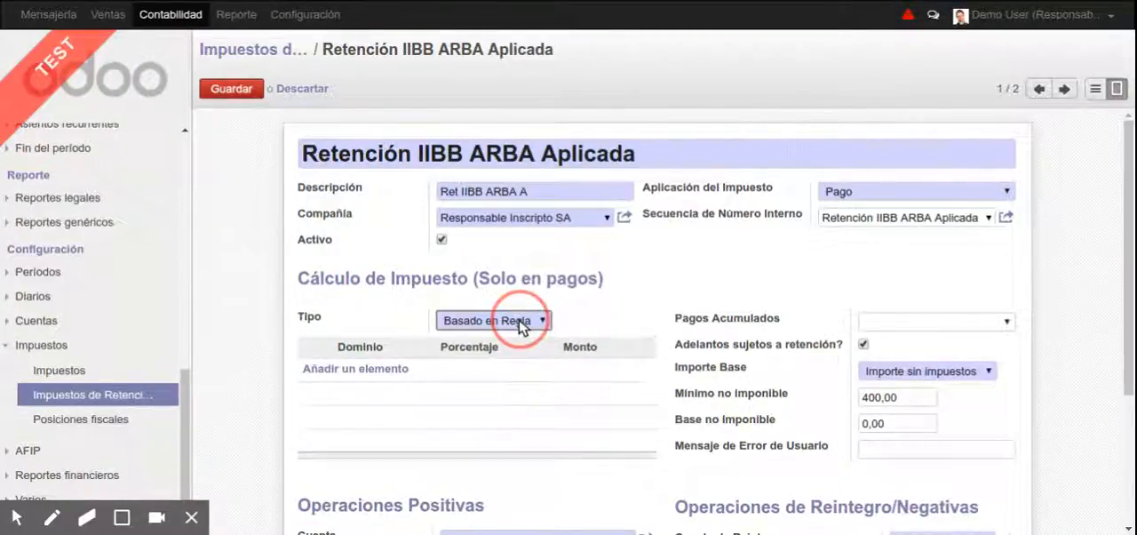
click(502, 394)
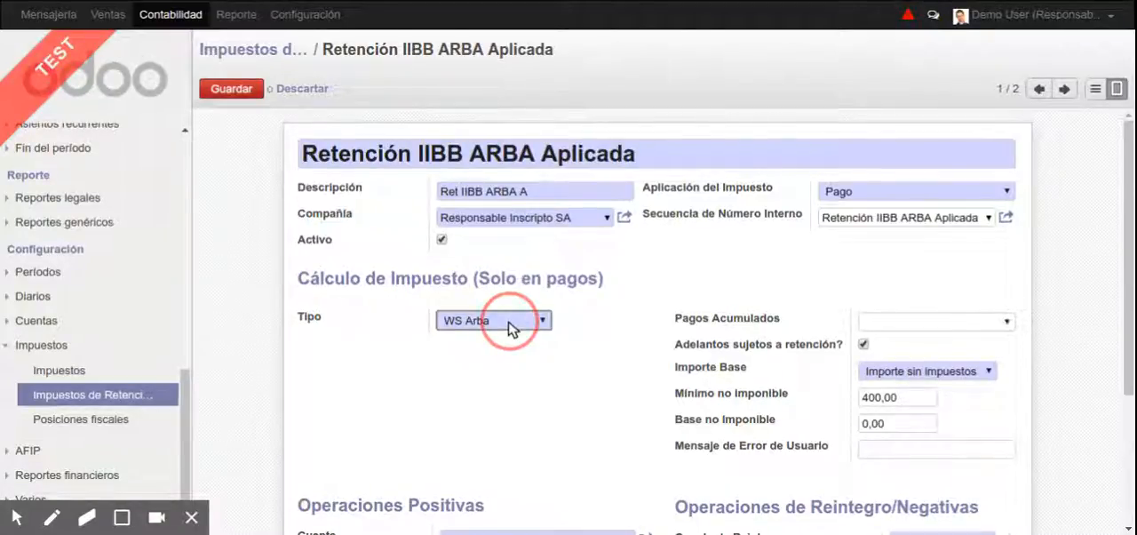
click(509, 379)
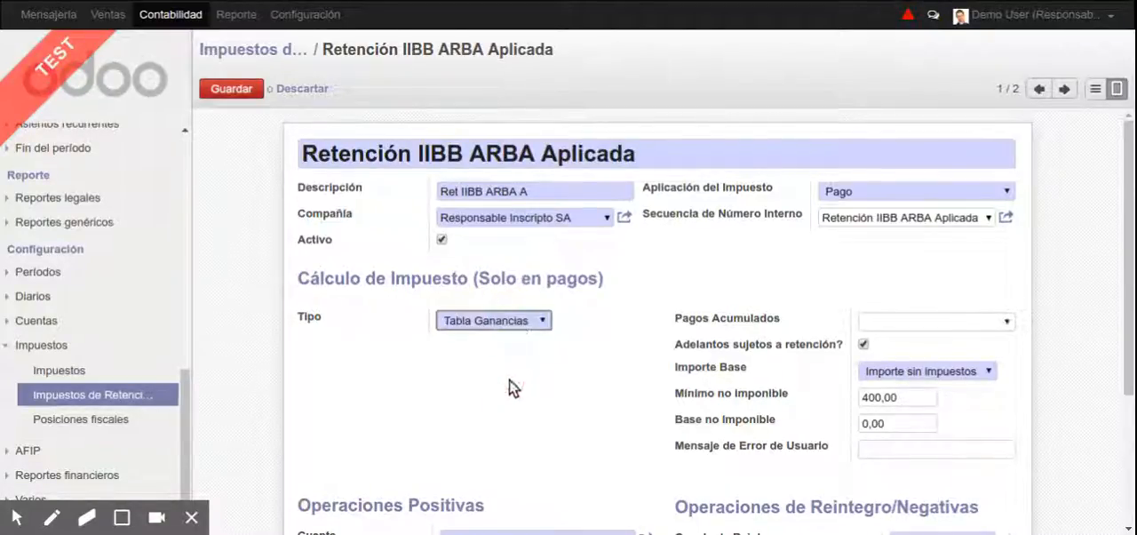
click(523, 334)
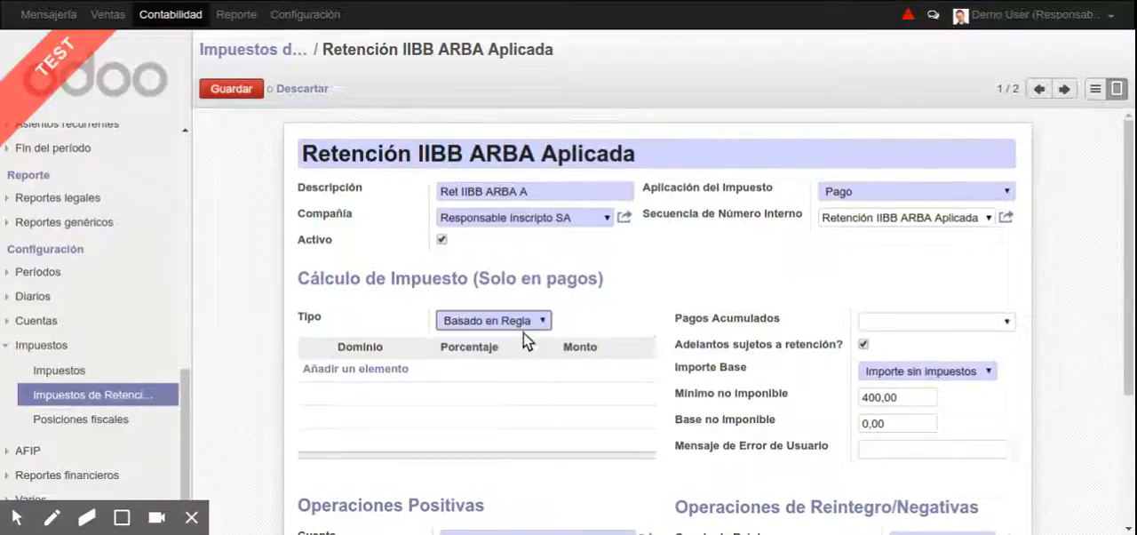
Add a calculation rule with the domain [('partner_id.city', 'like', 'Rosario)]
click(397, 370)
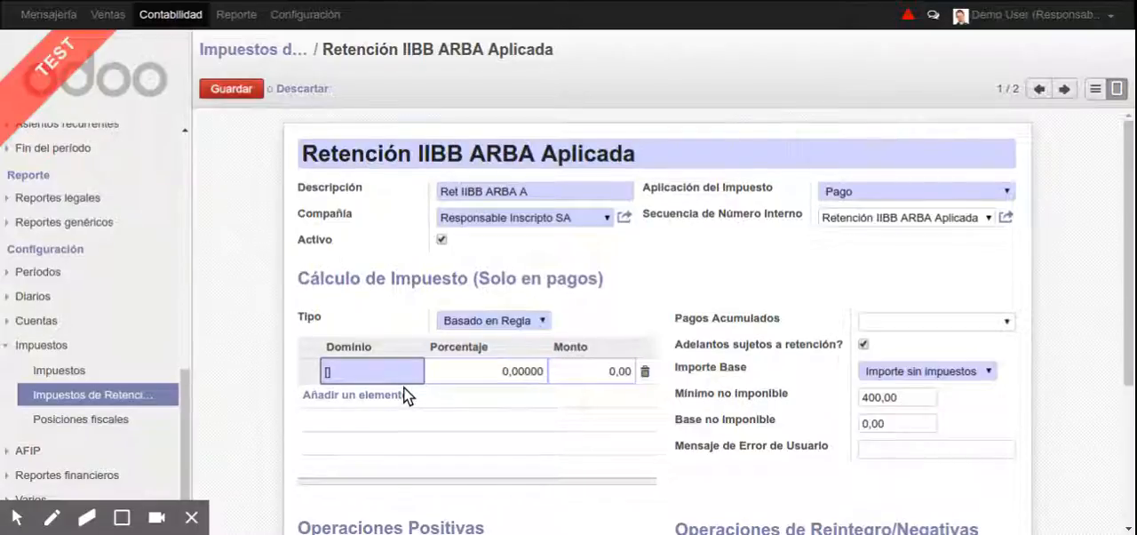
text(()
text('p)
text(artner_id)
text(.)
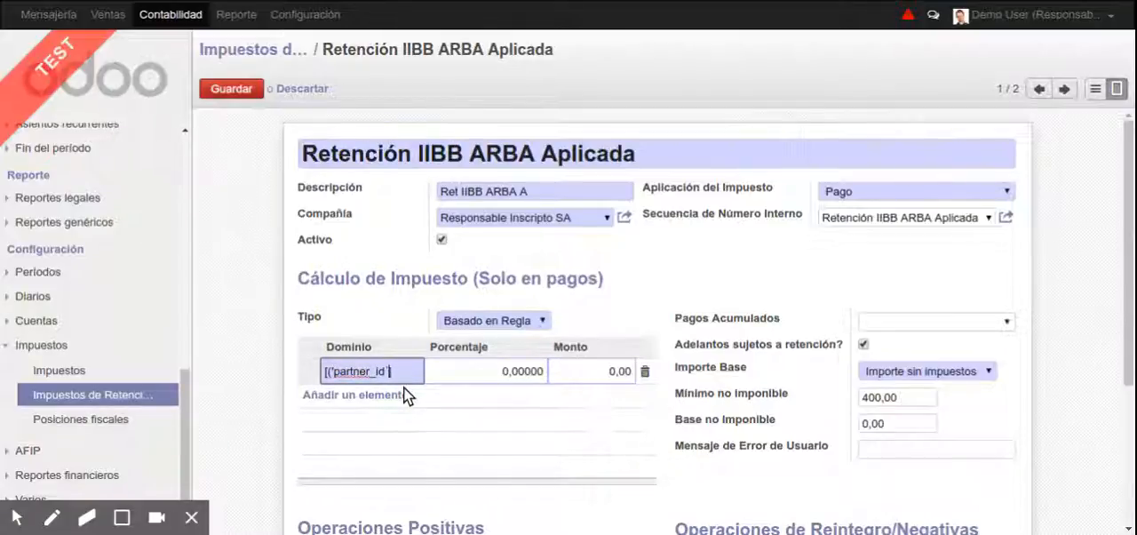
text(city', 'like)
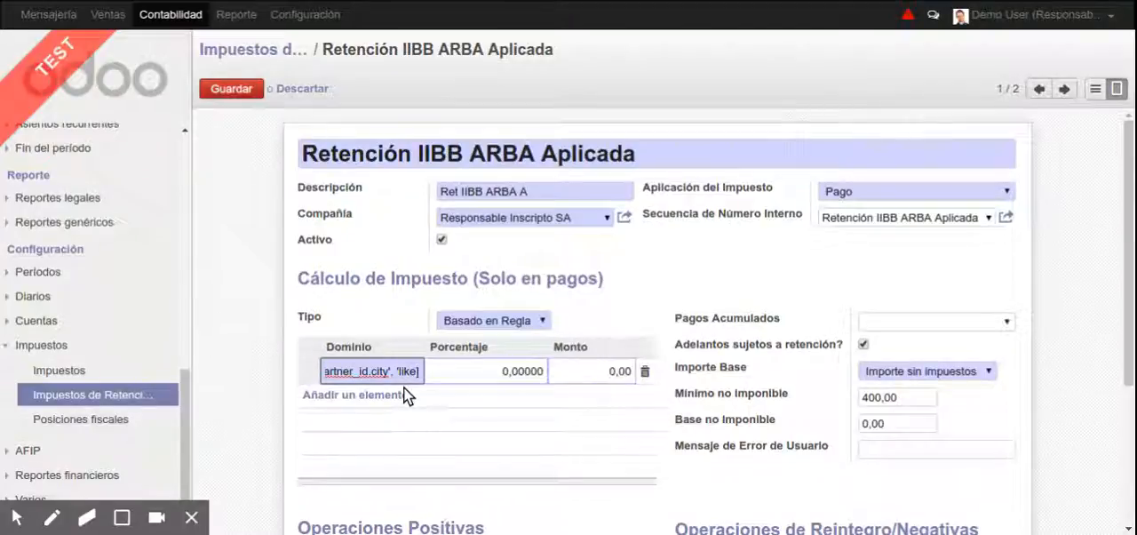
text(', ')
text(Rosario')])
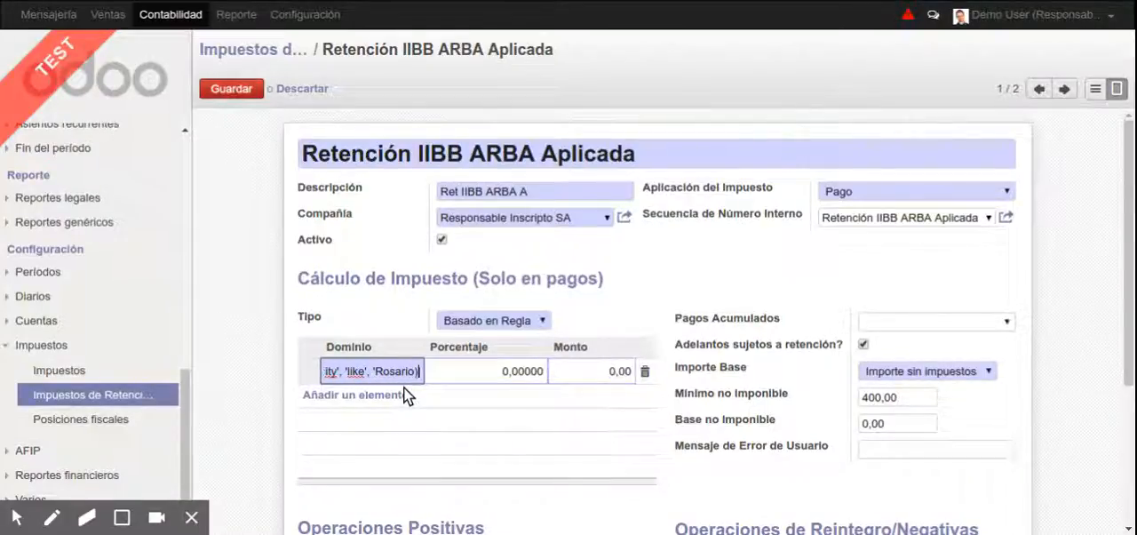
Set the rule's Porcentaje to 0,03000 and save the withholding tax
key(Tab)
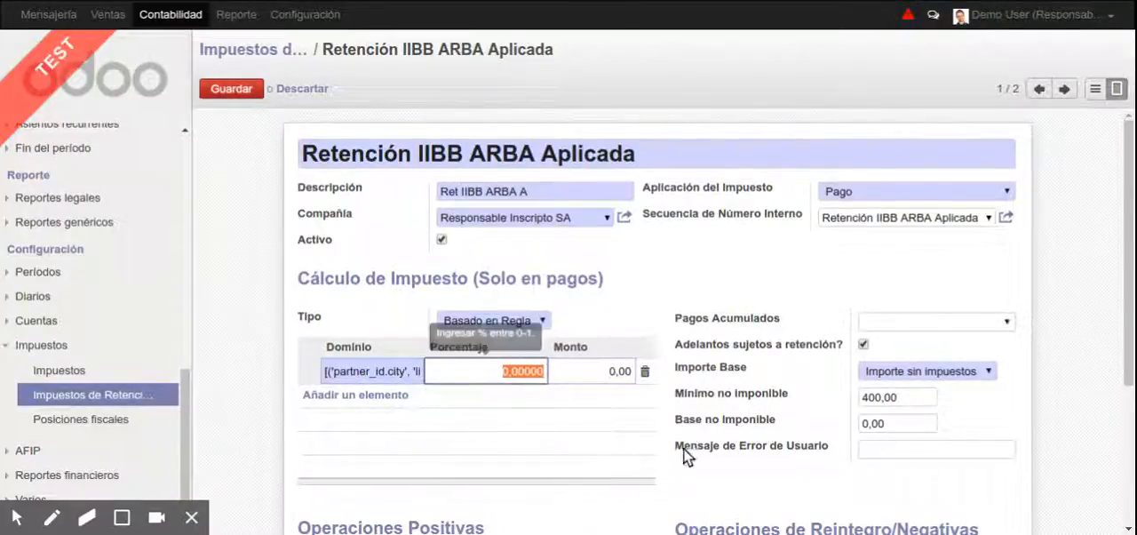
key(Right)
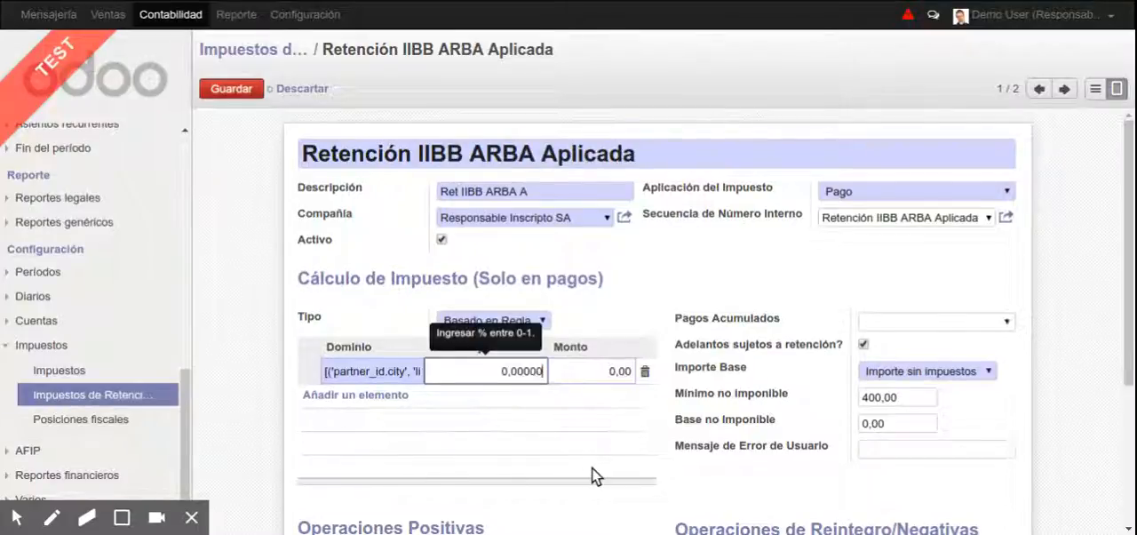
key(Left)
key(Left)
key(Left)
key(Left)
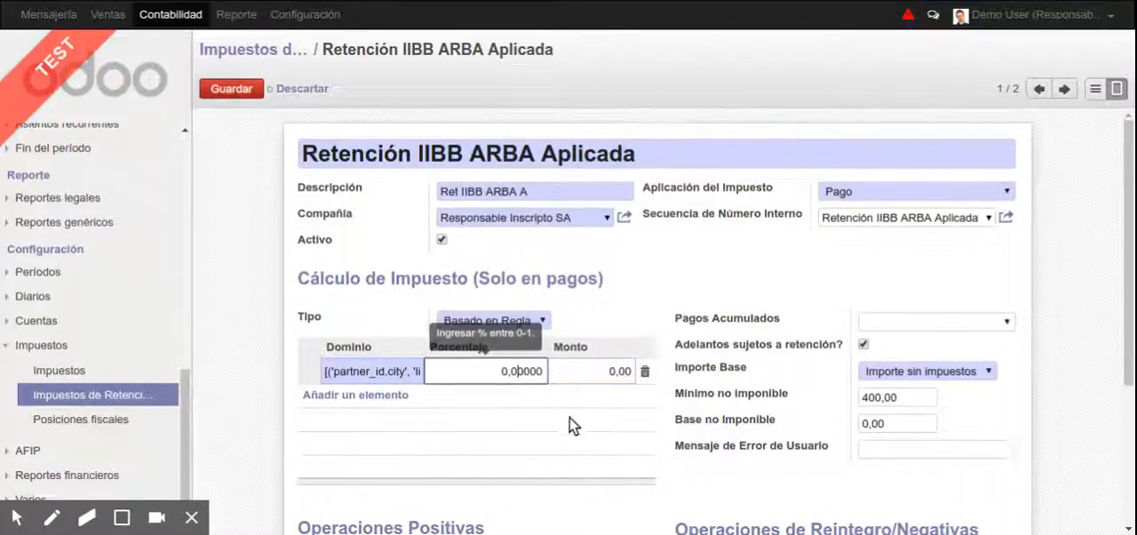
key(Delete)
text(3)
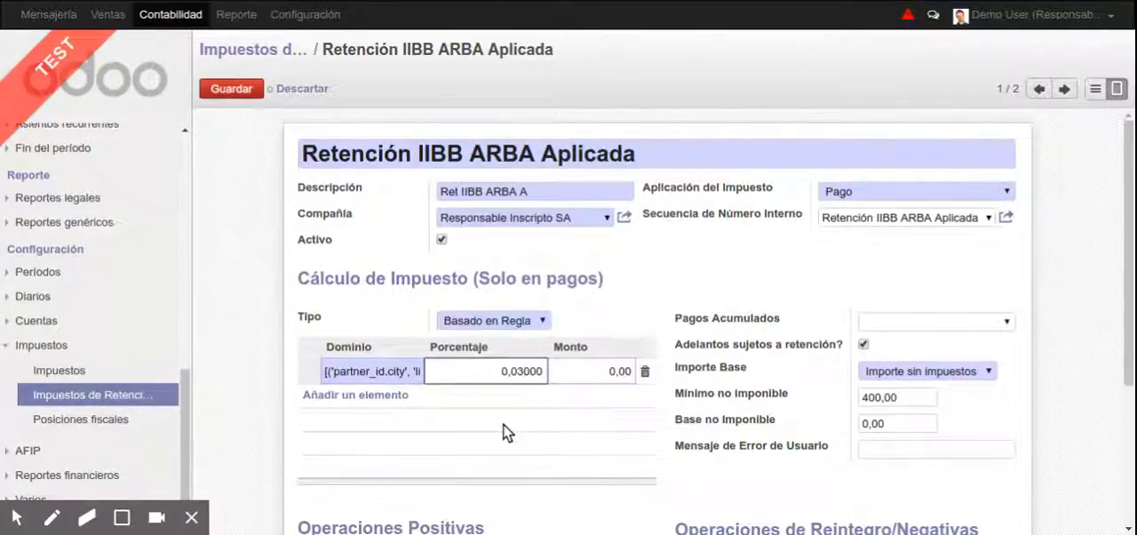
key(Tab)
key(alt+s)
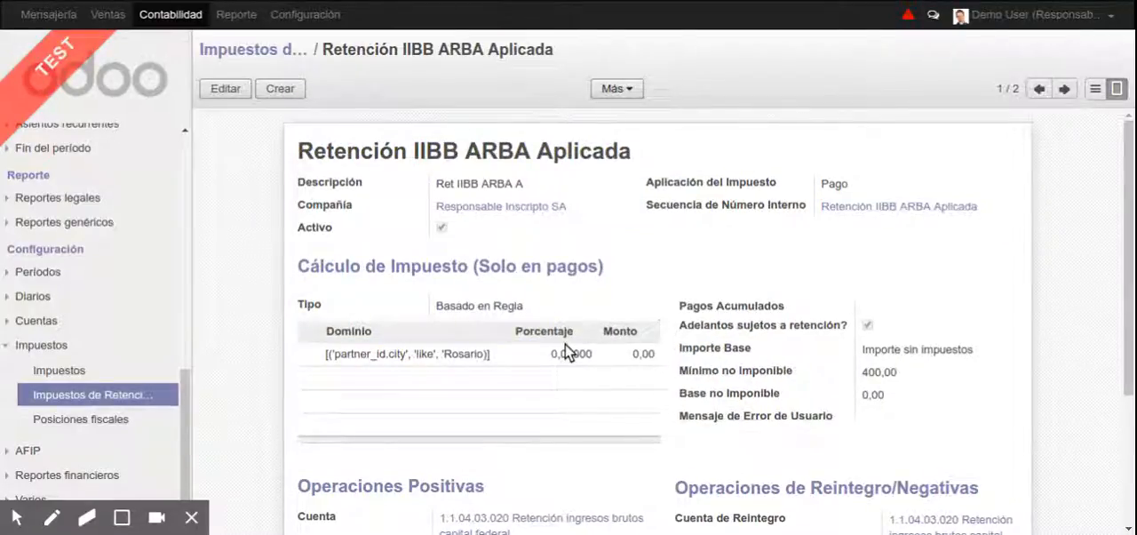
Reopen the saved rule, copy its domain expression and save the tax record again
click(467, 371)
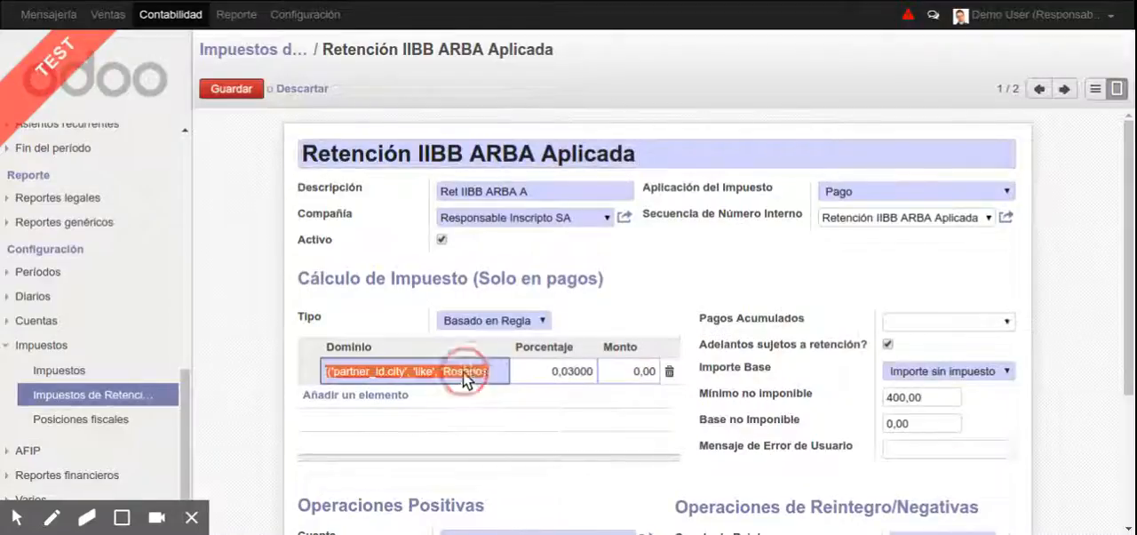
key(alt+s)
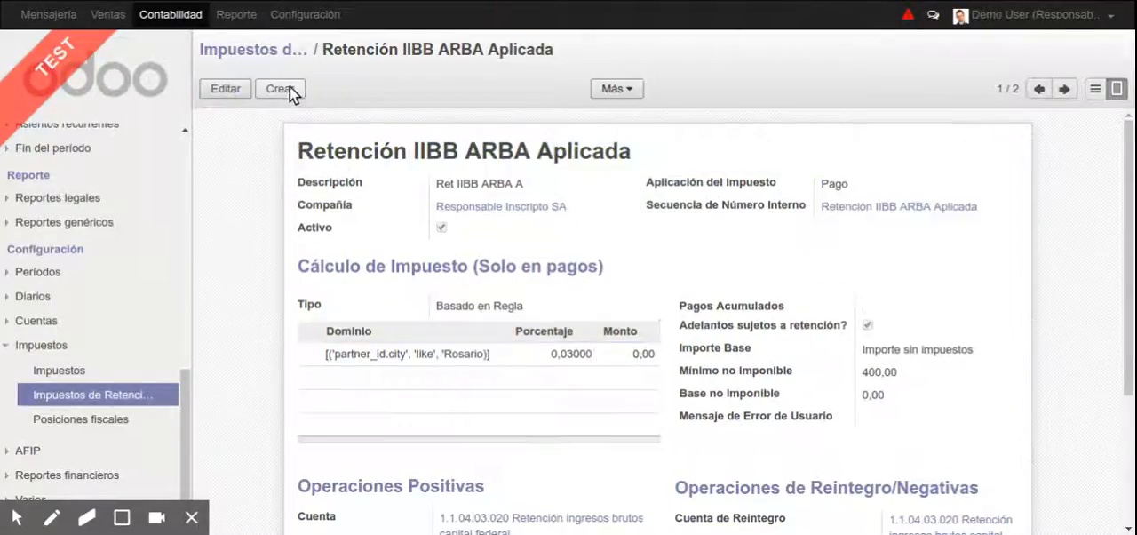
click(416, 353)
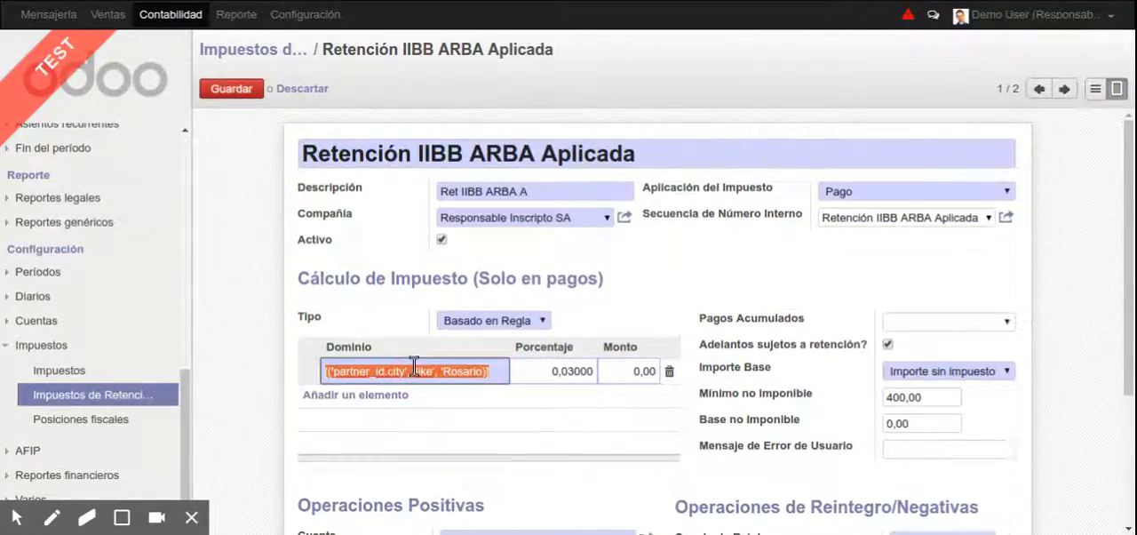
key(alt+s)
Create a new withholding tax named "Retencion DREI Rosario"
click(278, 89)
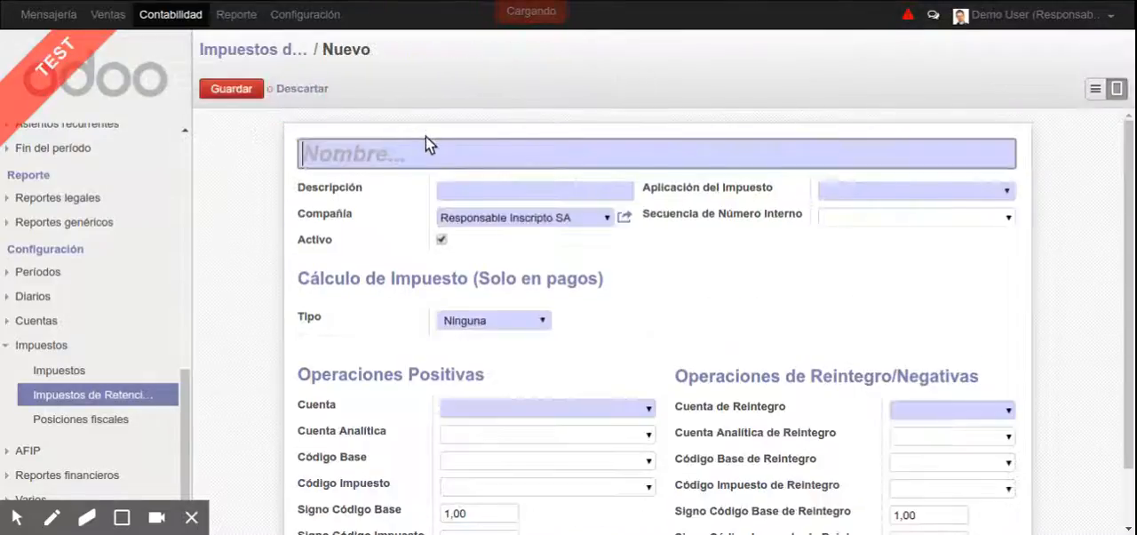
text([('partner_id.city', 'like', 'Rosario)])
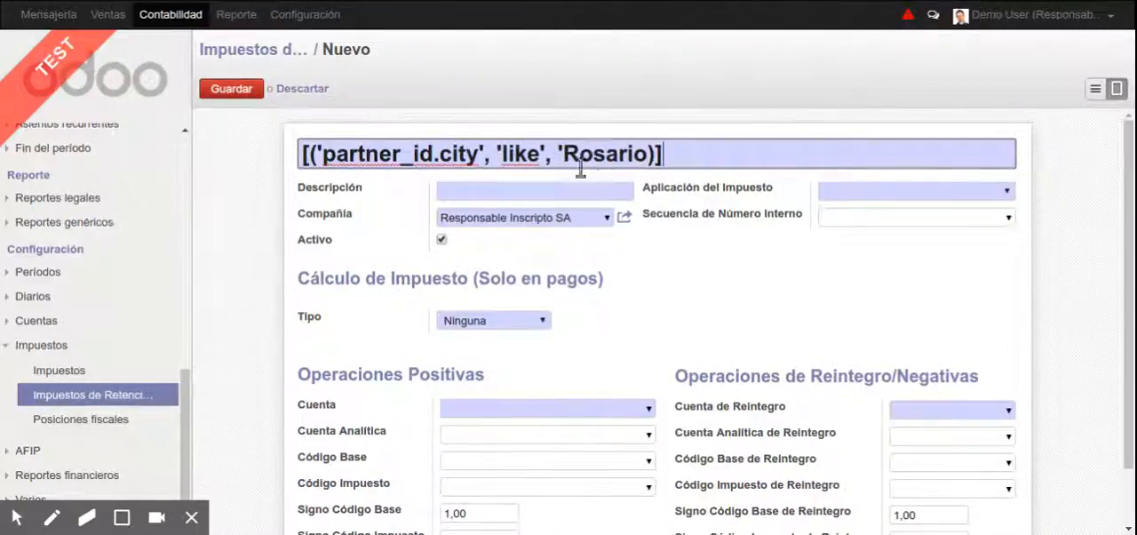
key(ctrl+a)
text(Retencion D)
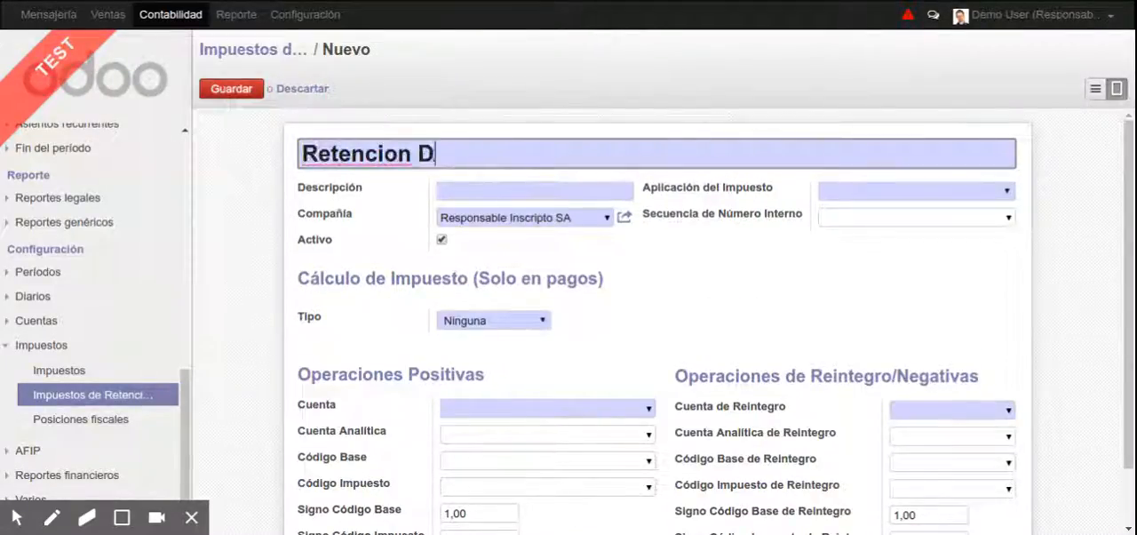
text(REI Rosario)
key(Tab)
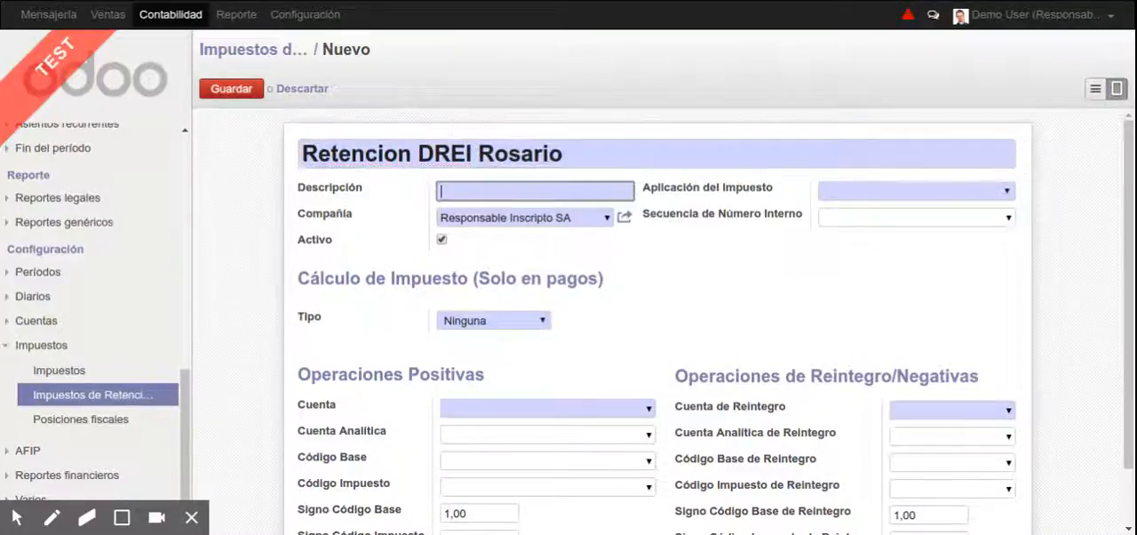
Enter the description "RET DREI ROSARIO" and set Aplicación del Impuesto to Pago
text(RET DREI ROSARIO)
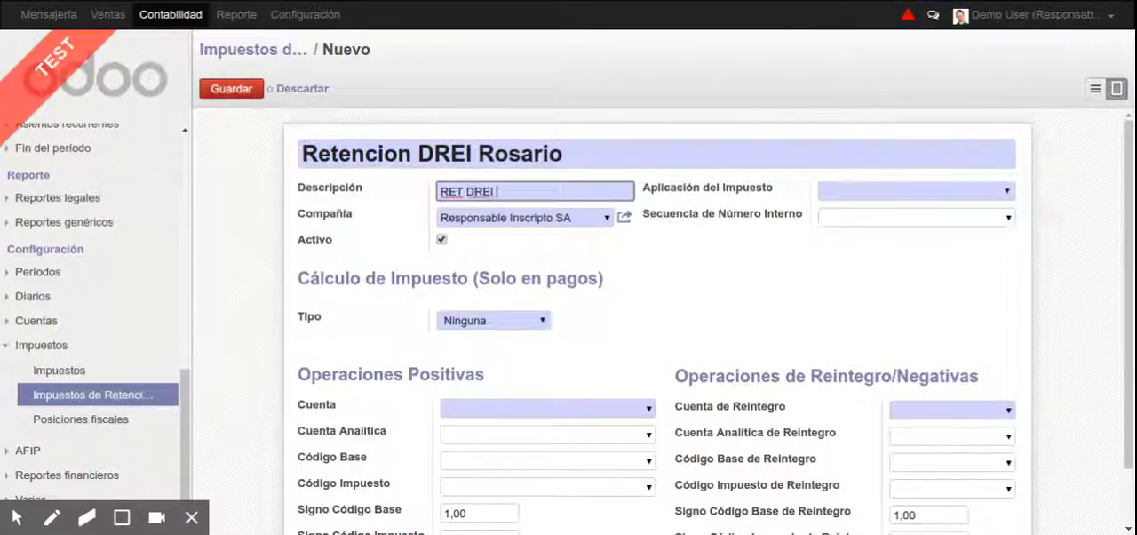
key(Tab)
key(Down)
key(Down)
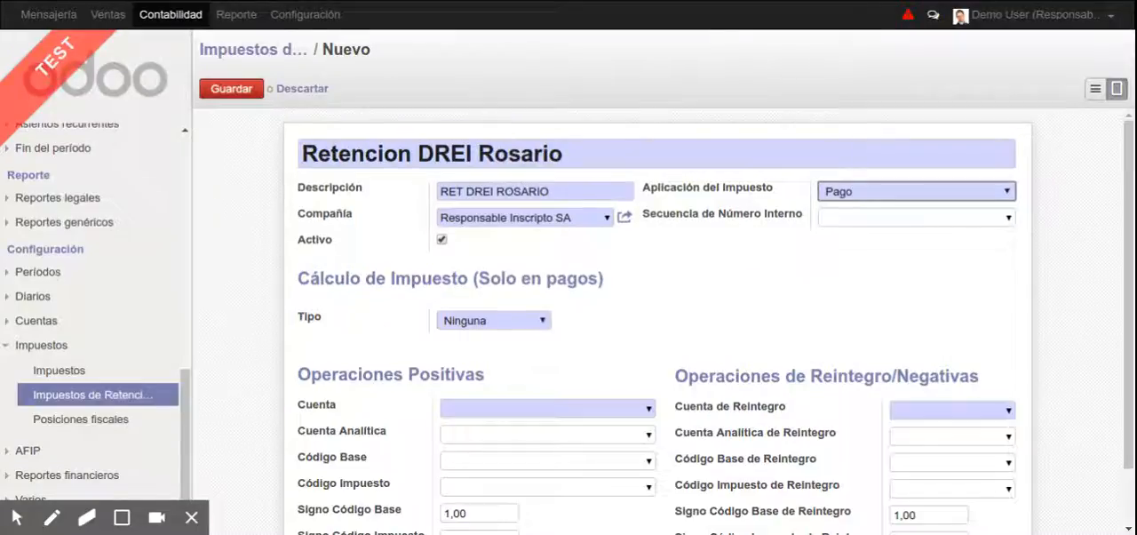
Set Tipo to Basado en Regla and add a rule with the copied Rosario domain and a Porcentaje of 0,03000
click(462, 314)
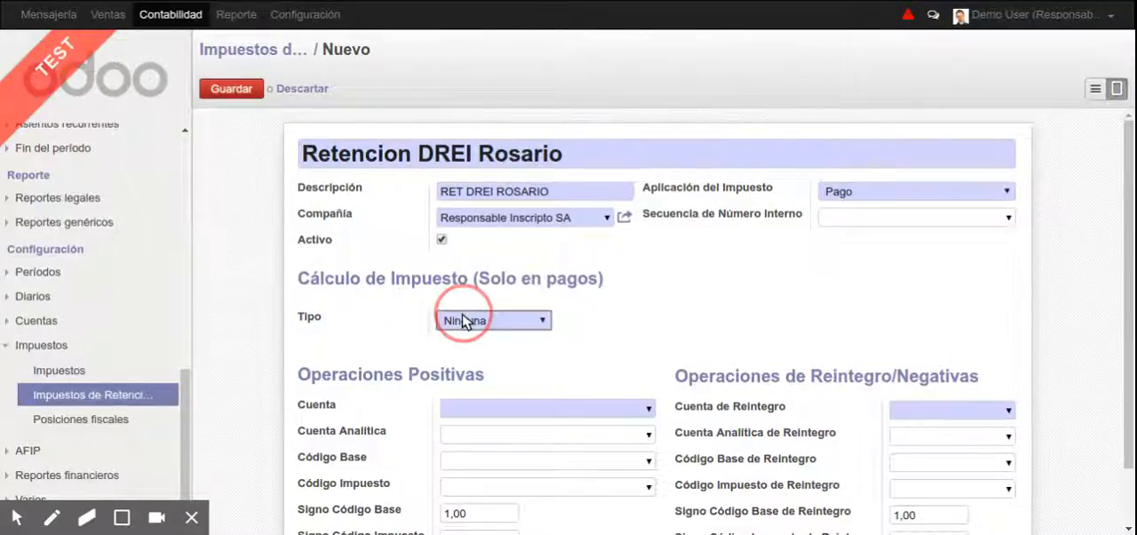
click(494, 375)
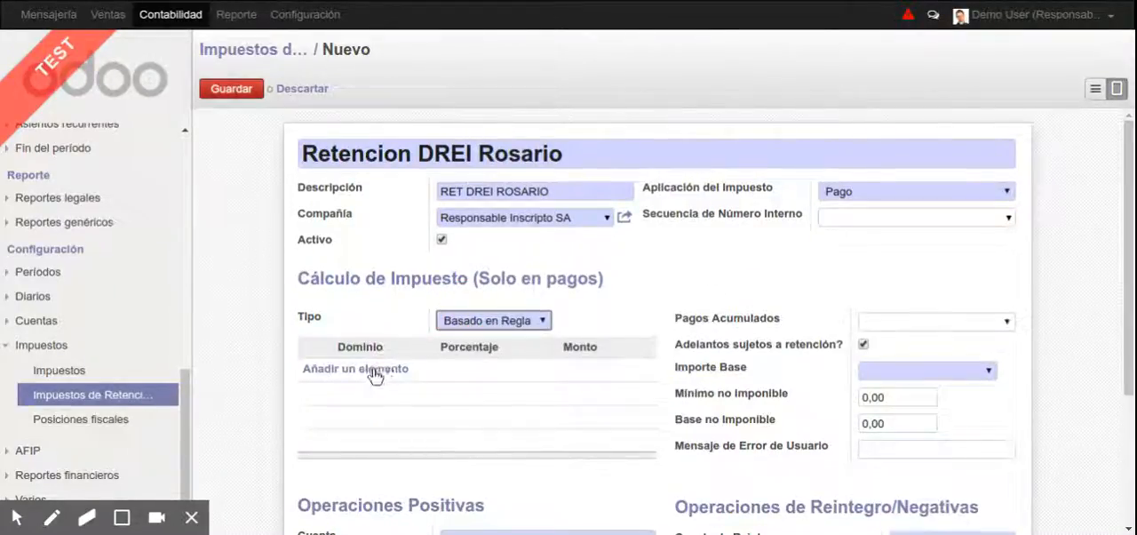
click(376, 374)
key(ctrl+v)
key(Tab)
click(521, 373)
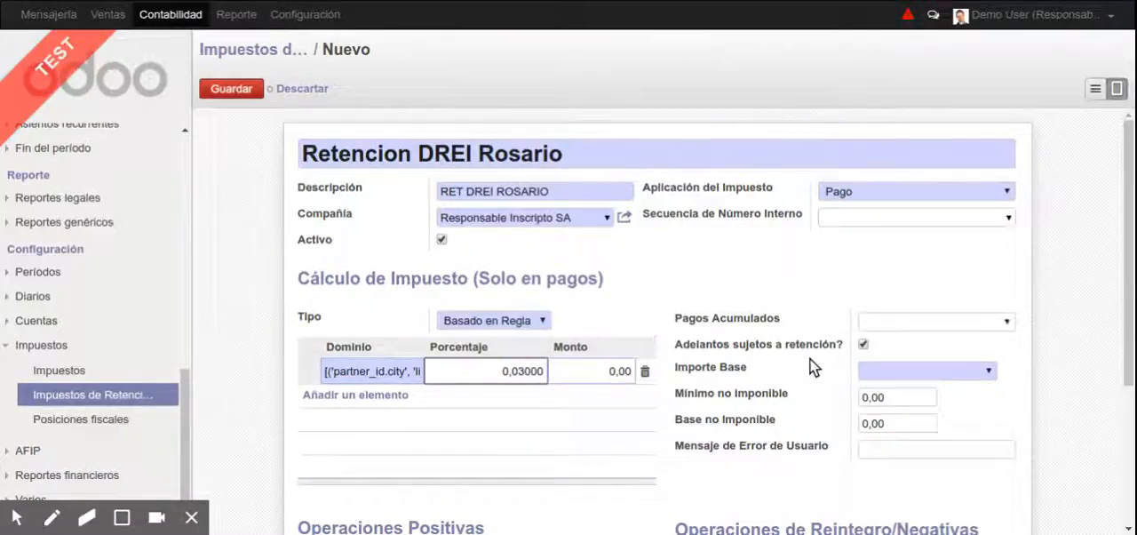
Set Importe Base to Importe sin impuestos for the Rosario withholding, leaving Pagos Acumulados blank
click(926, 372)
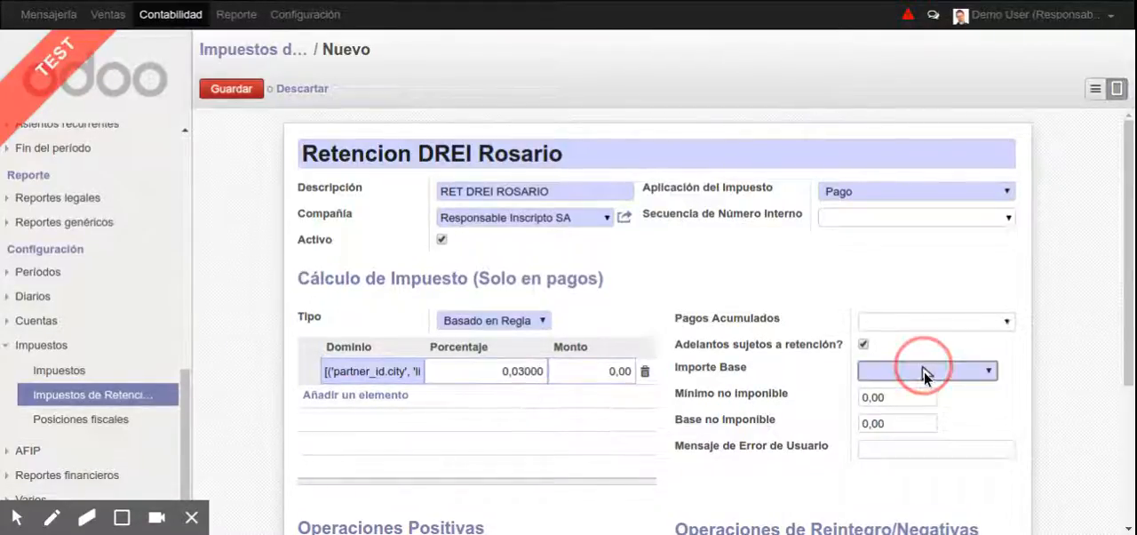
click(895, 320)
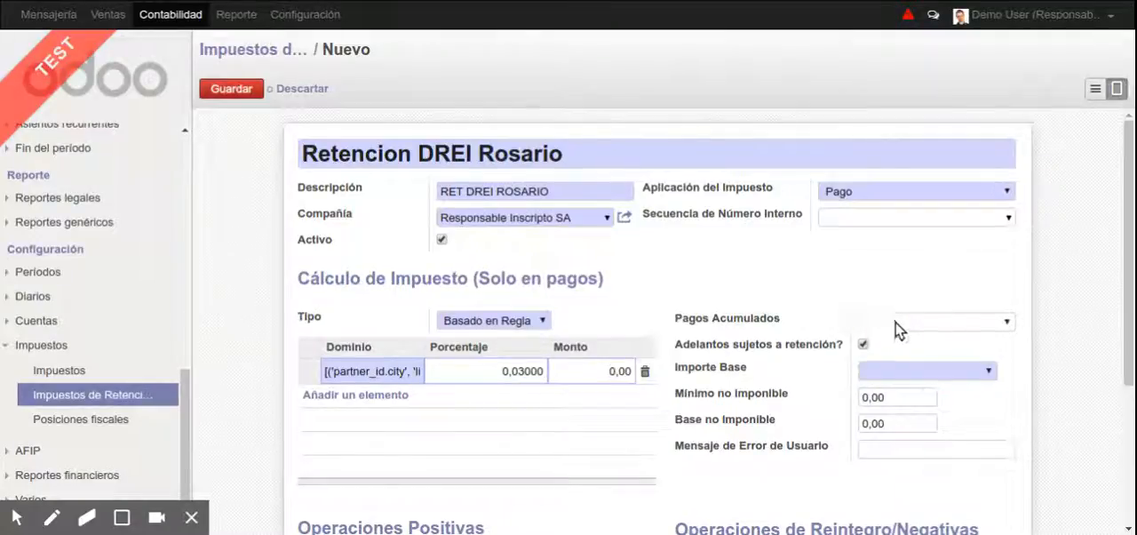
click(897, 321)
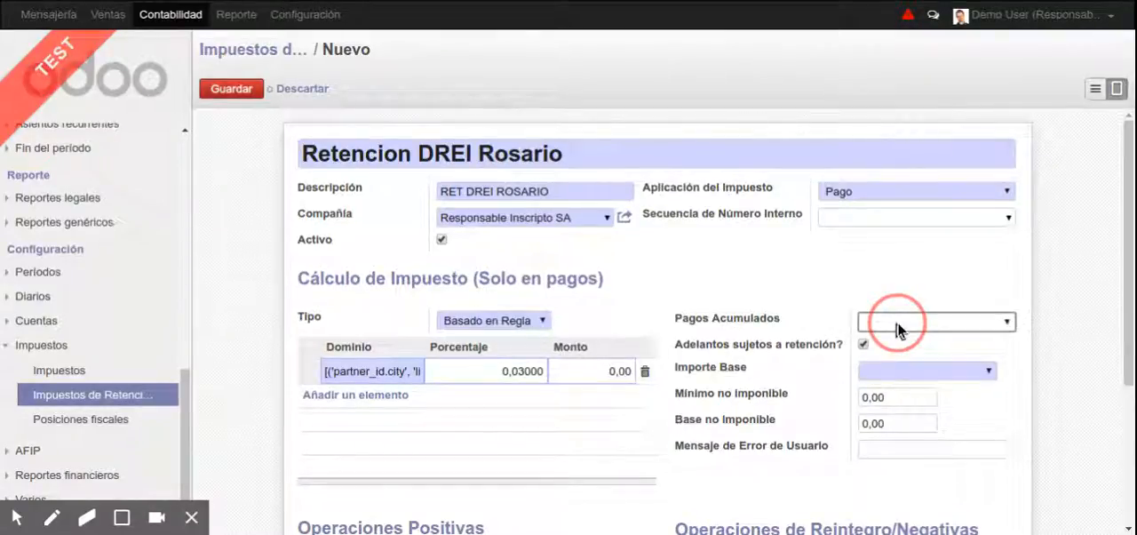
click(898, 326)
key(Up)
click(947, 372)
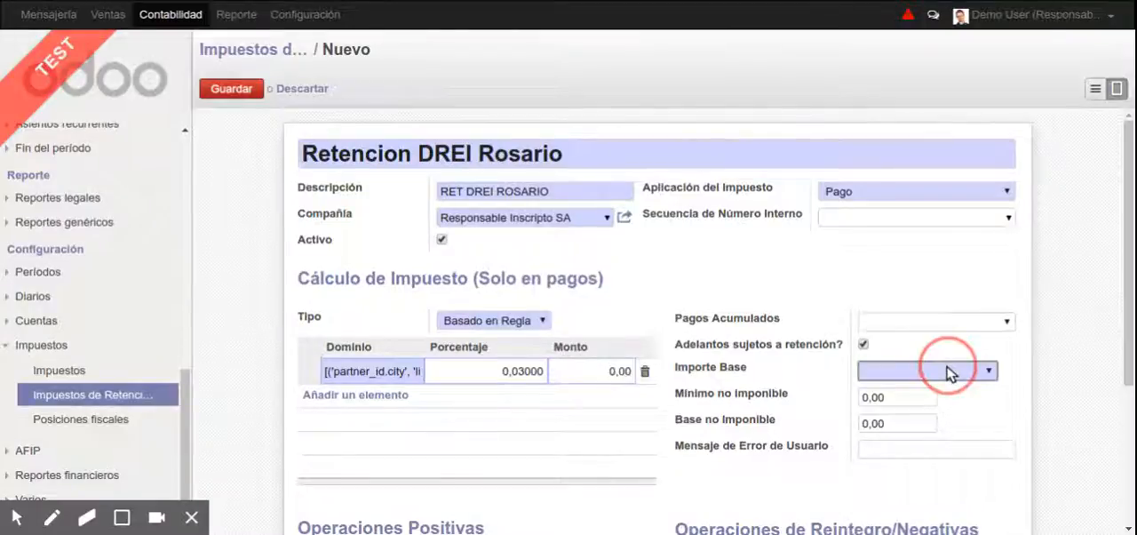
click(975, 371)
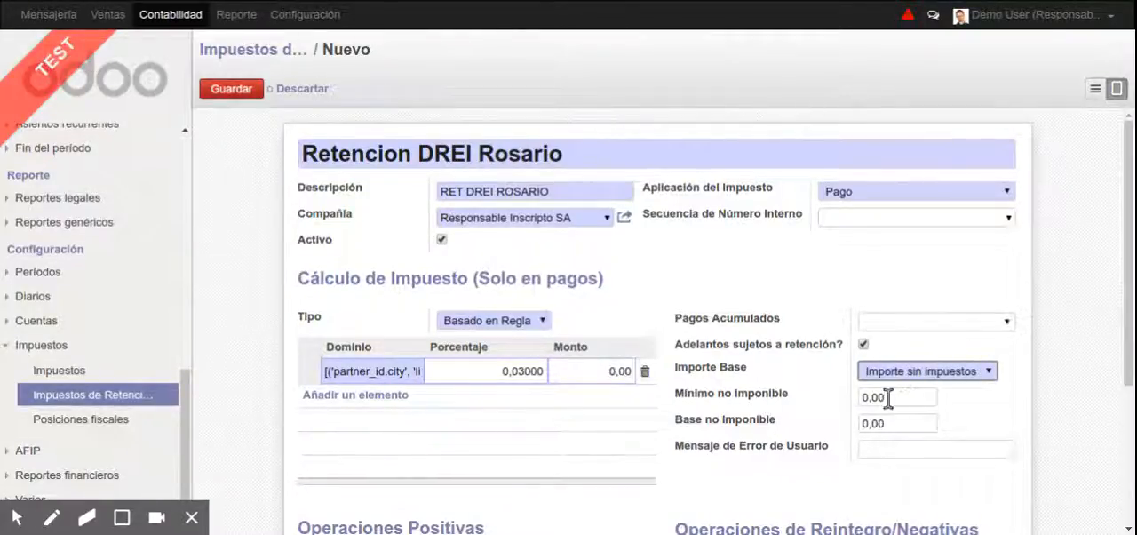
Set Mínimo no imponible to 400 in the tax calculation settings
click(856, 398)
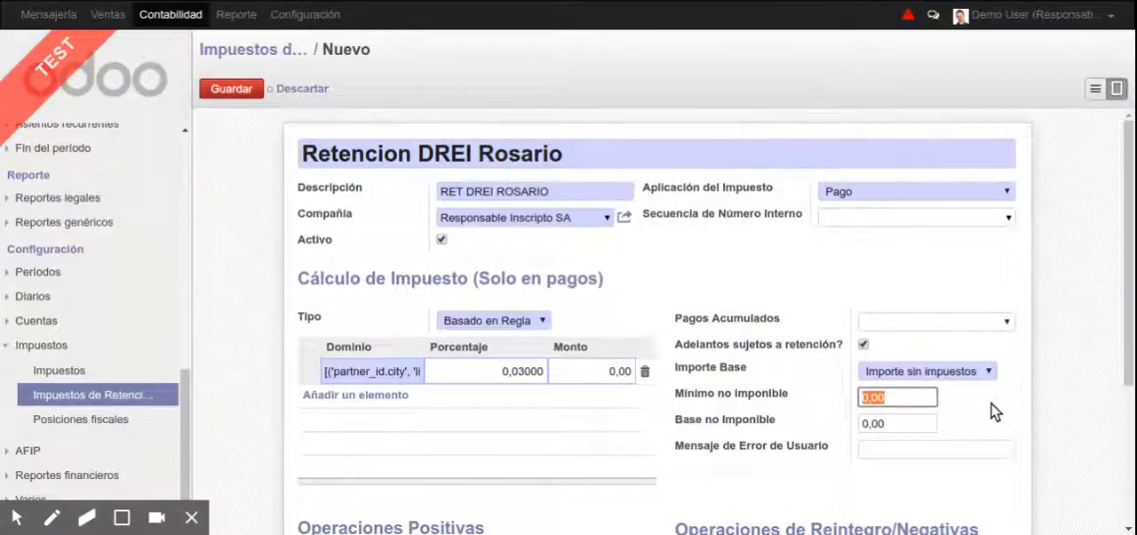
text(400)
key(Tab)
mouse_move(849, 427)
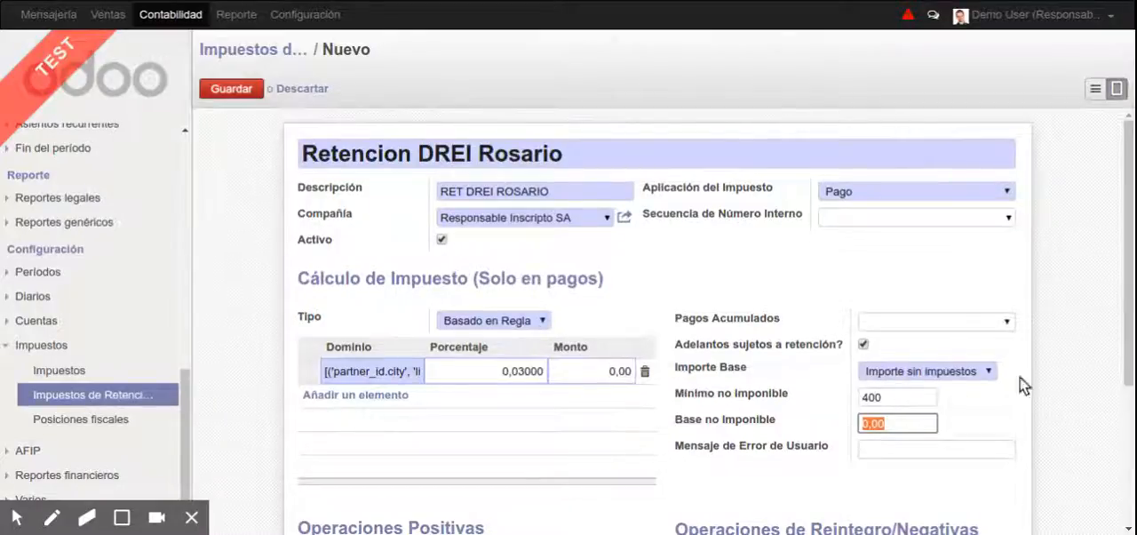
Enter "Debe configurar una ciudad" as the Mensaje de Error de Usuario
click(920, 450)
text(Debe )
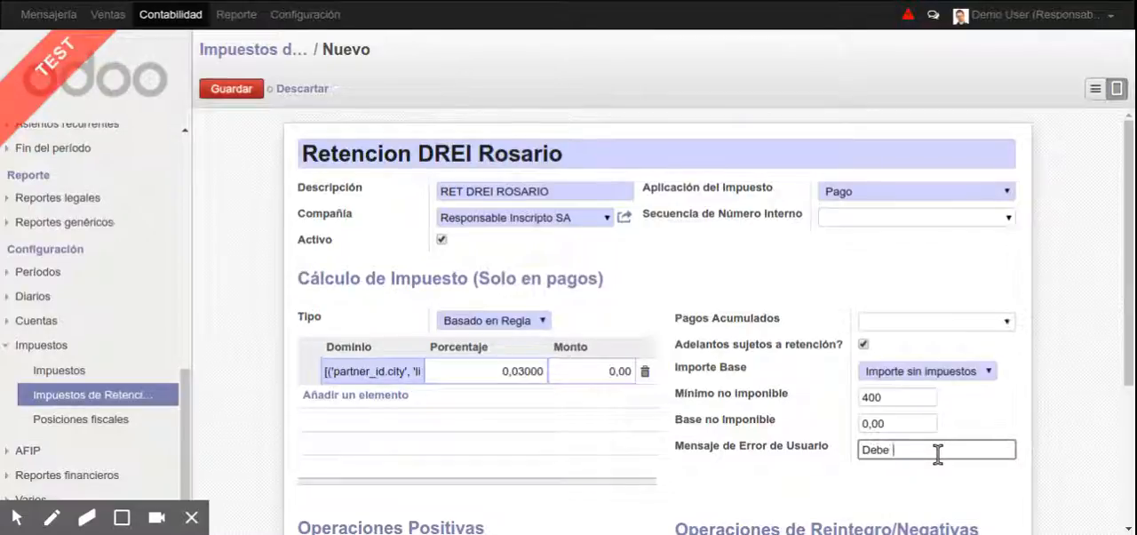
text(c)
key(BackSpace)
key(BackSpace)
key(BackSpace)
key(BackSpace)
key(BackSpace)
key(BackSpace)
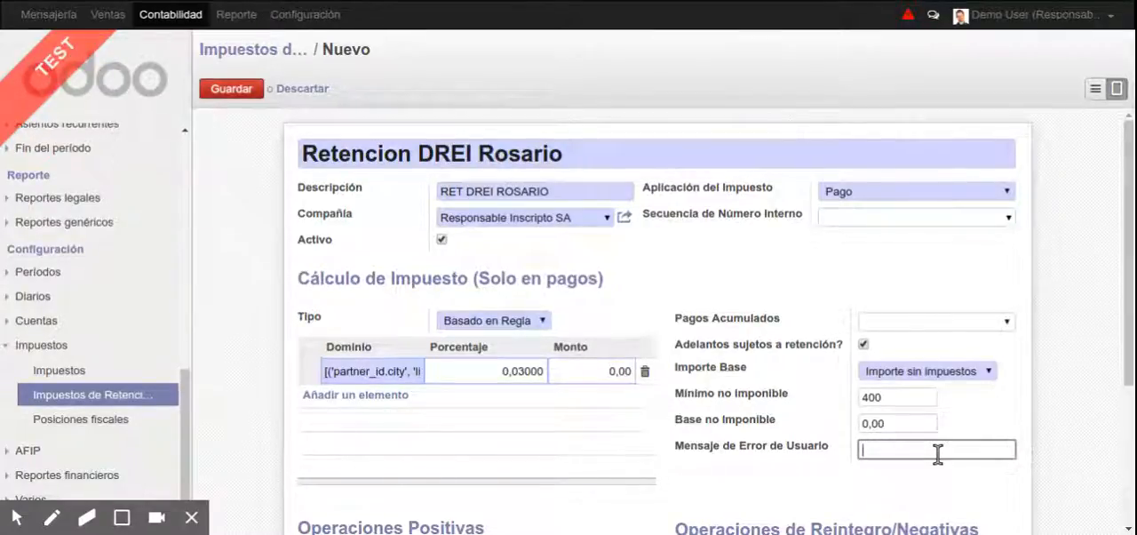
text(Debe configurar )
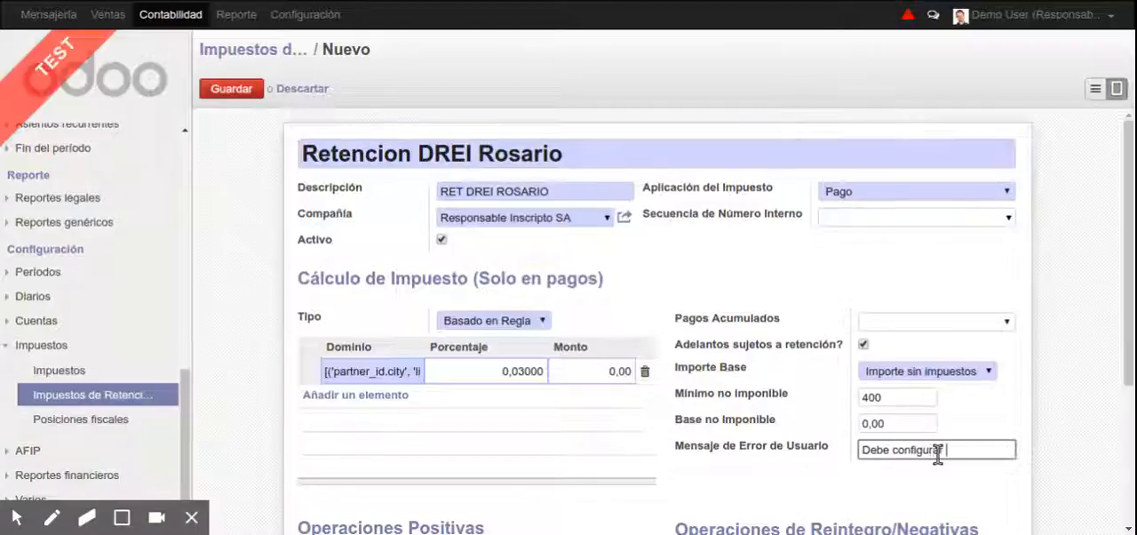
text(una ciudada)
key(Tab)
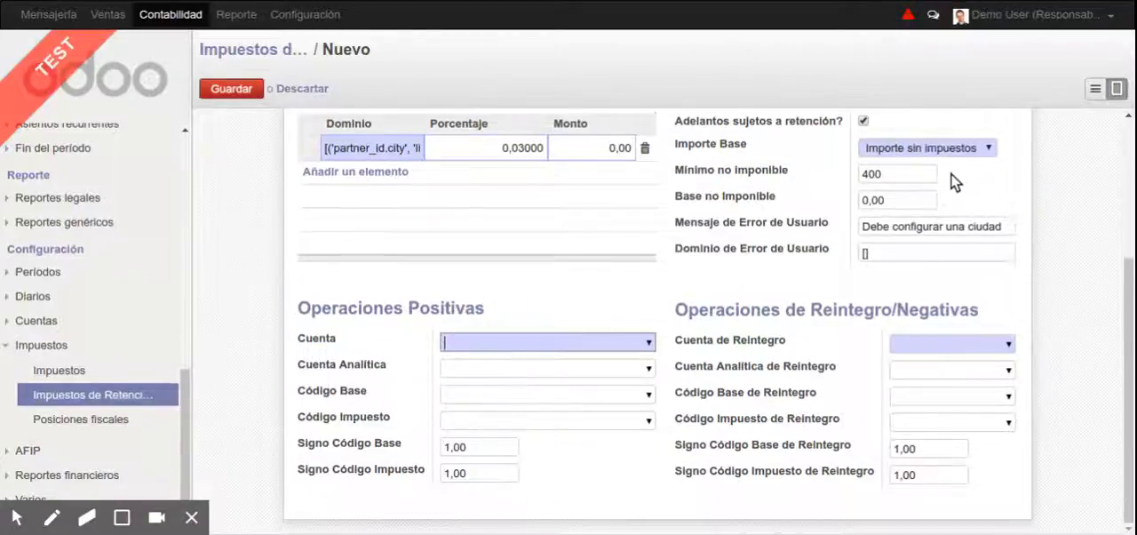
Set Dominio de Error de Usuario to [('partner_id.city', '=', False)]
scroll(955, 182, up, 3)
scroll(951, 391, up, 1)
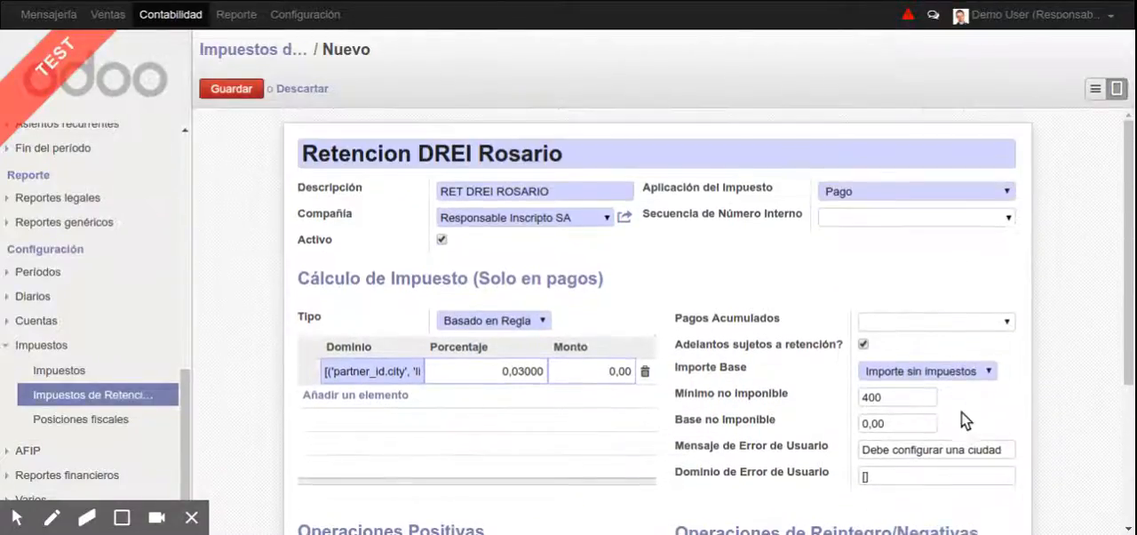
click(885, 477)
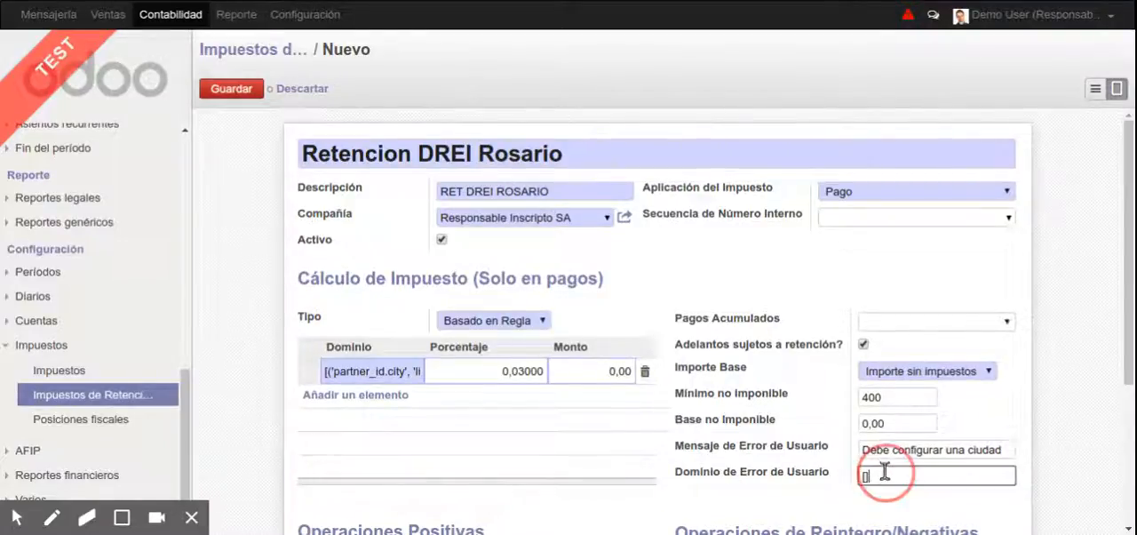
text(()
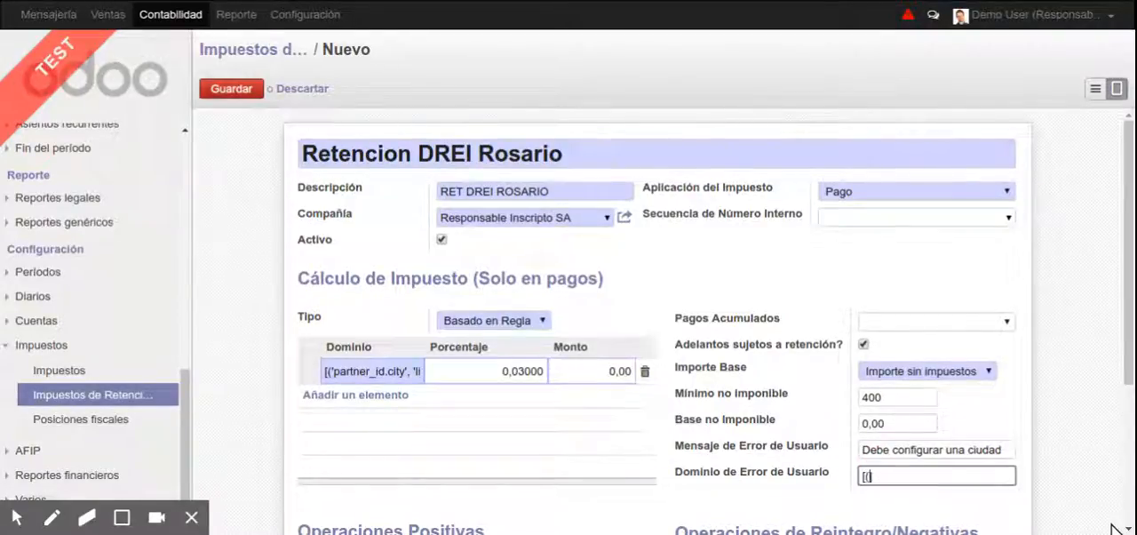
text('partner_id.city', '=)
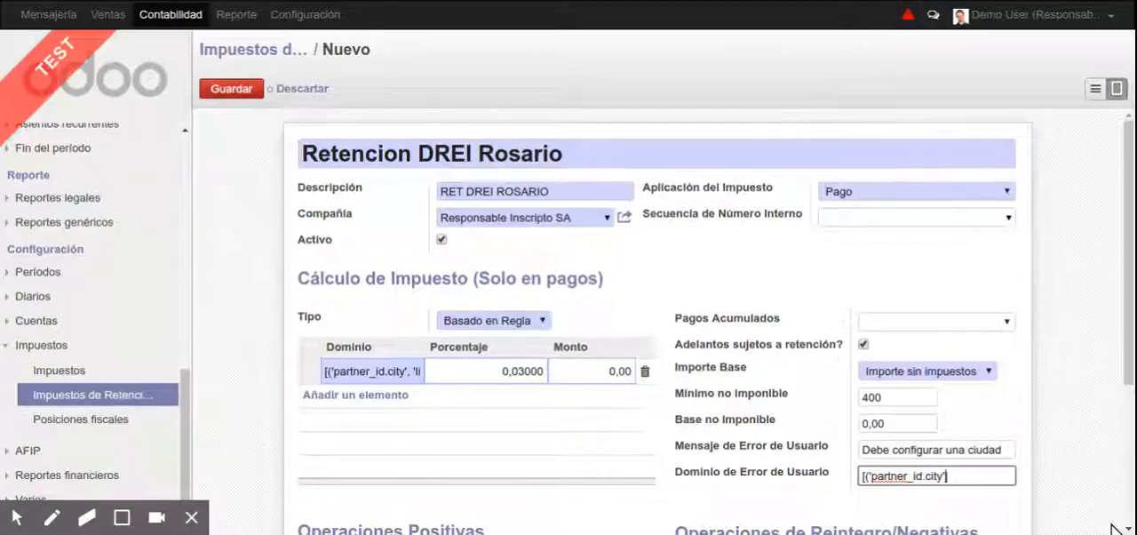
text(', False)
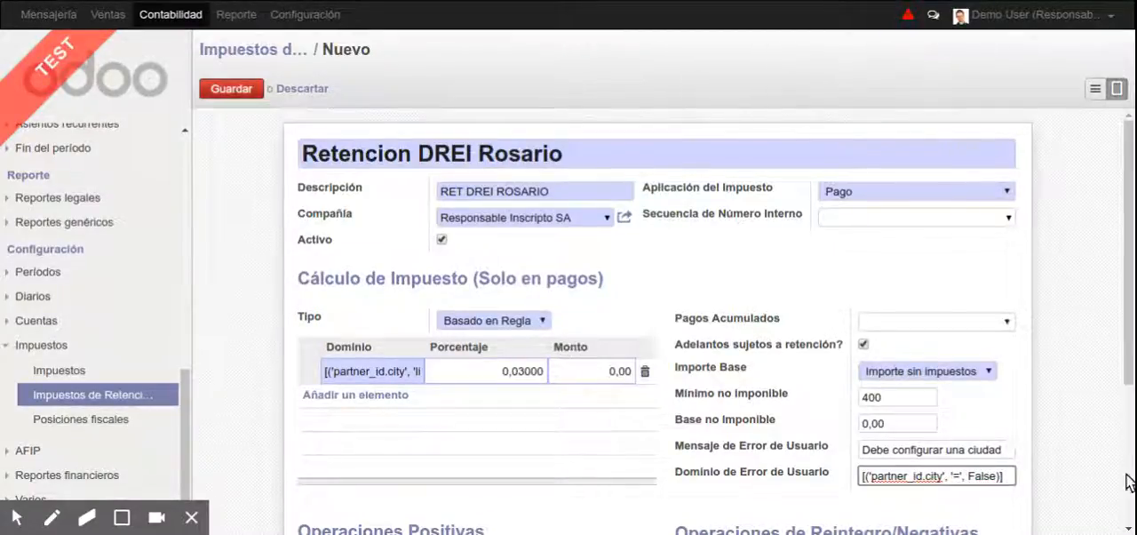
drag(862, 450, 1117, 451)
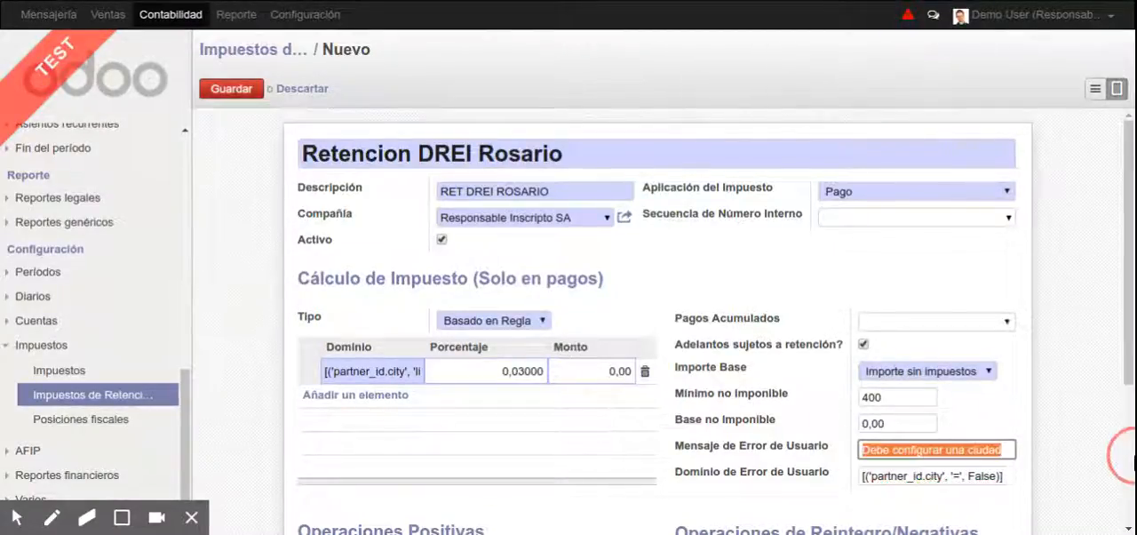
Set the Cuenta under Operaciones Positivas to 1.1.04.06.020 Retención ingresos brutos p. santa fé
scroll(764, 434, down, 3)
click(572, 427)
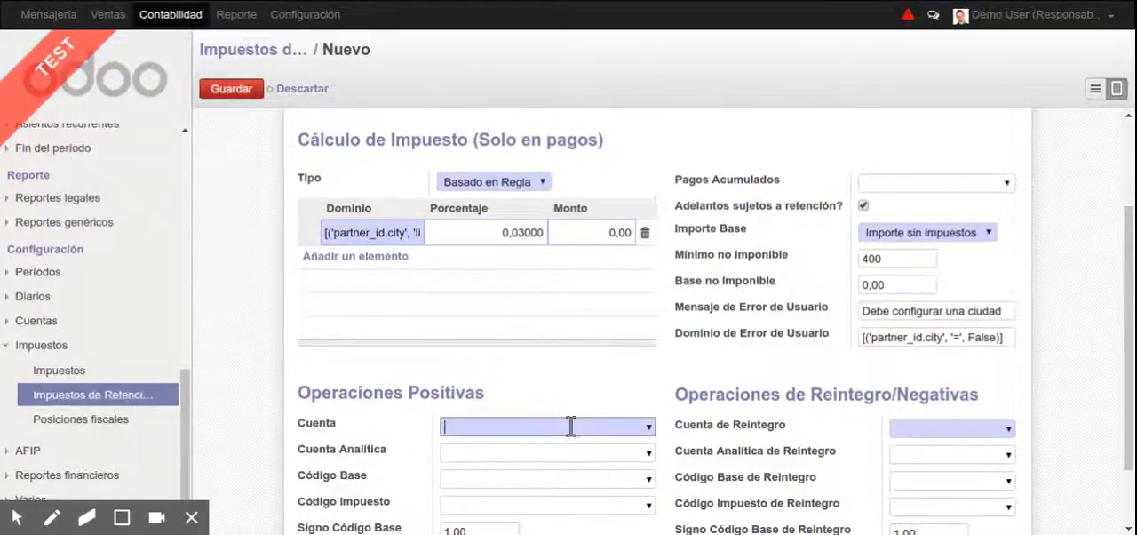
click(651, 428)
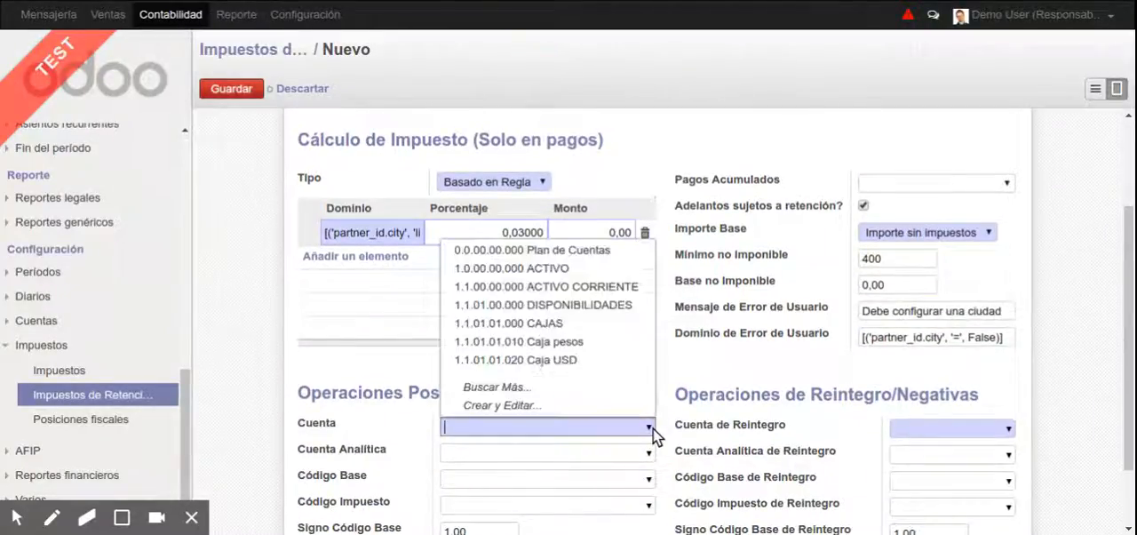
click(614, 426)
text(ret)
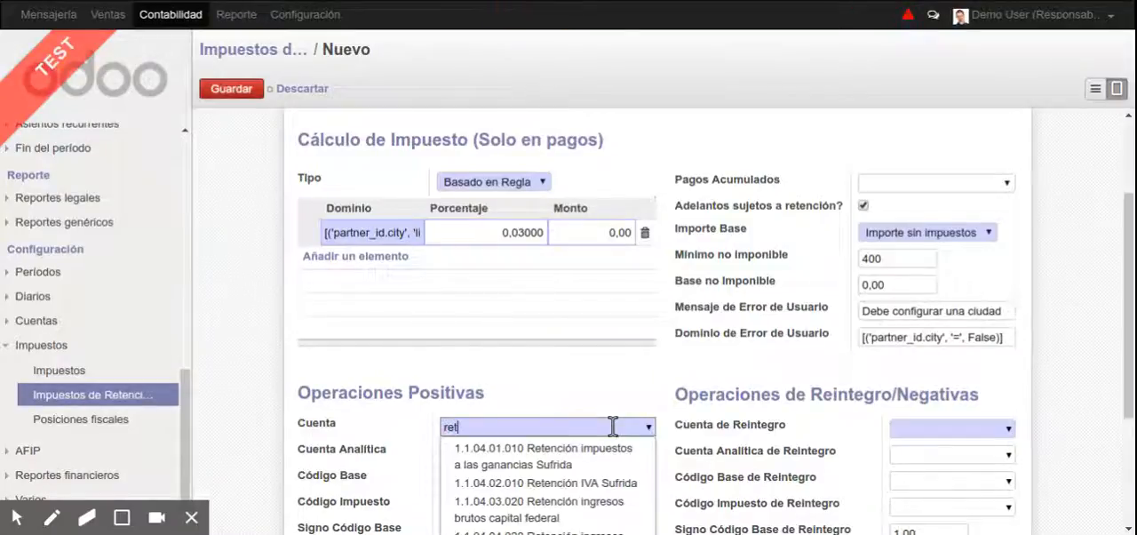
key(Down)
key(Down)
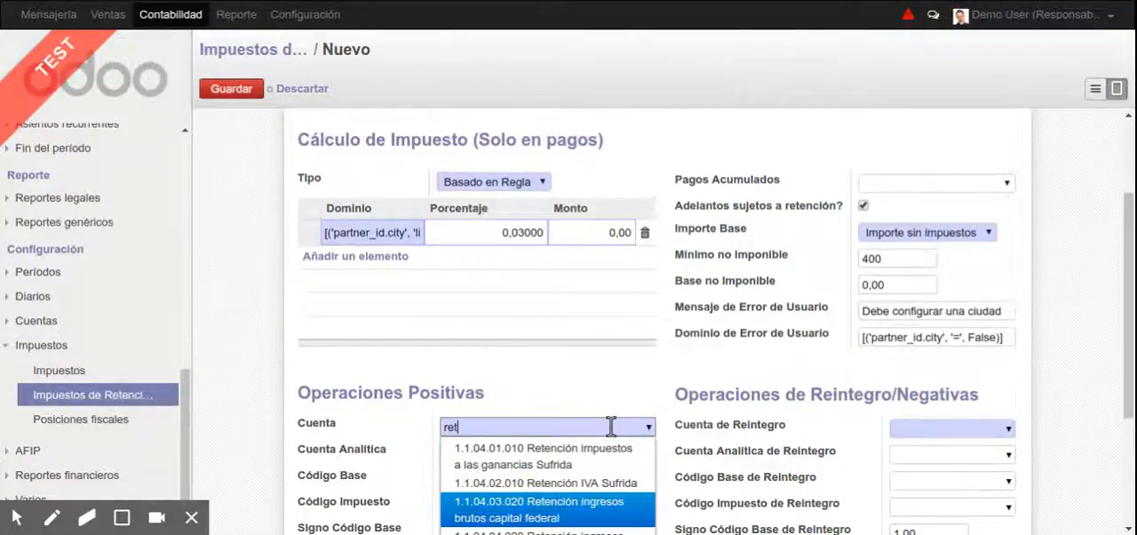
scroll(611, 427, down, 1)
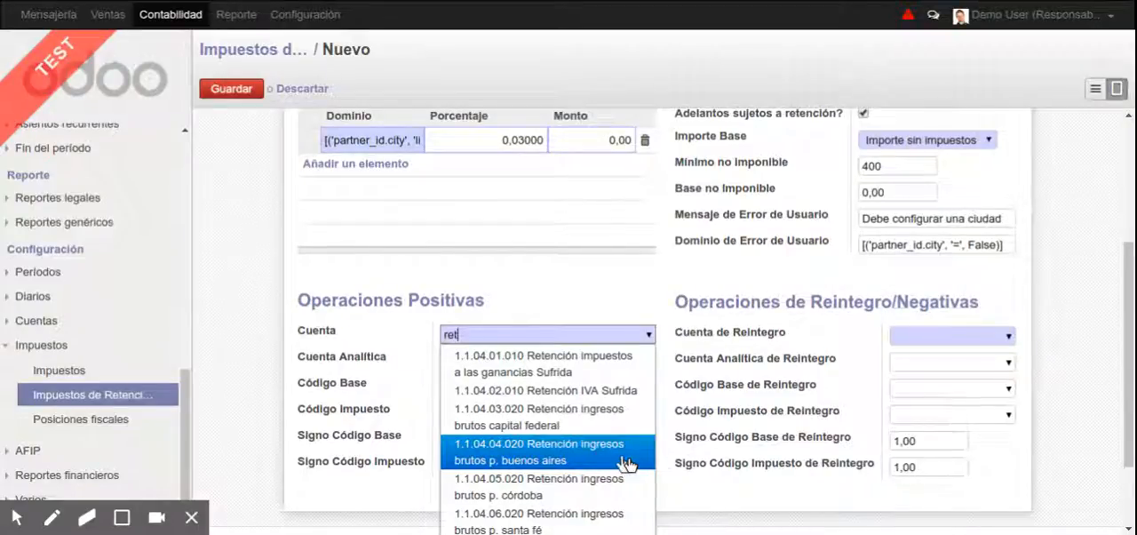
text(santa)
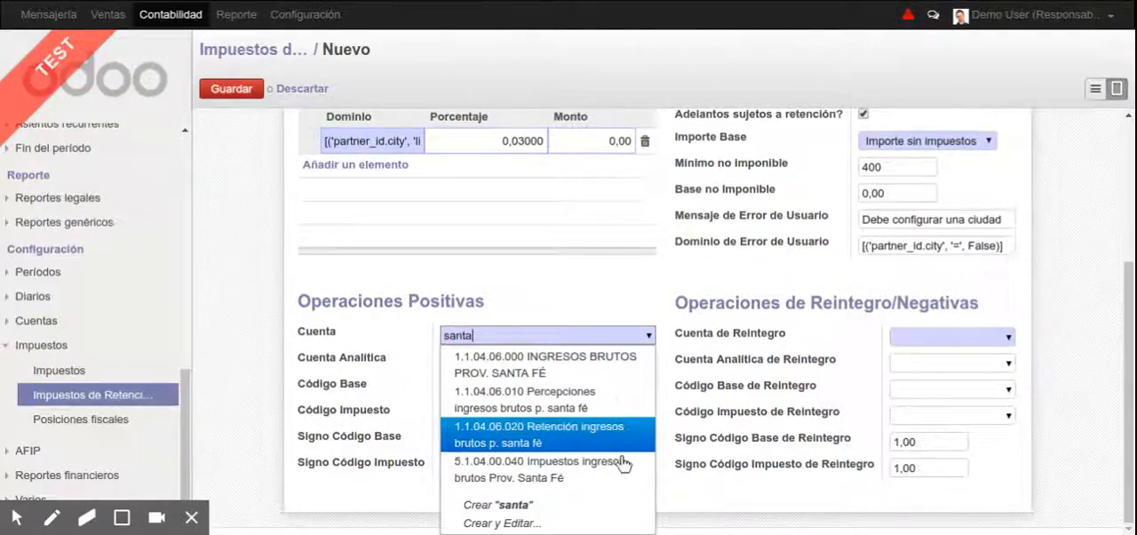
key(Return)
Set Cuenta de Reintegro to 1.1.04.06.020 Retención ingresos brutos p. santa fé and save the new withholding tax
key(Tab)
key(Tab)
key(Tab)
key(Tab)
key(Tab)
key(Tab)
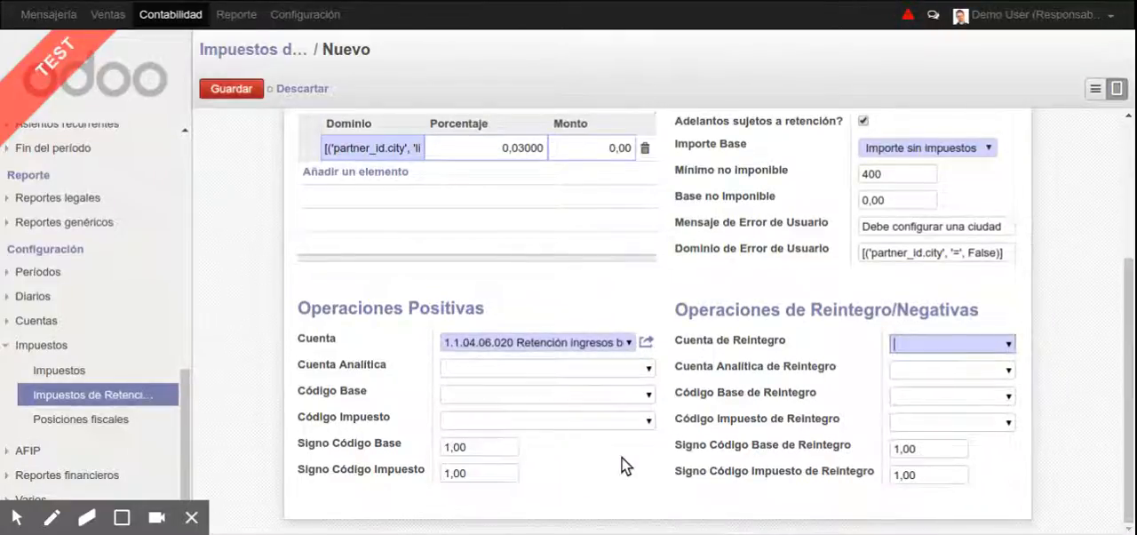
text(ret%sa)
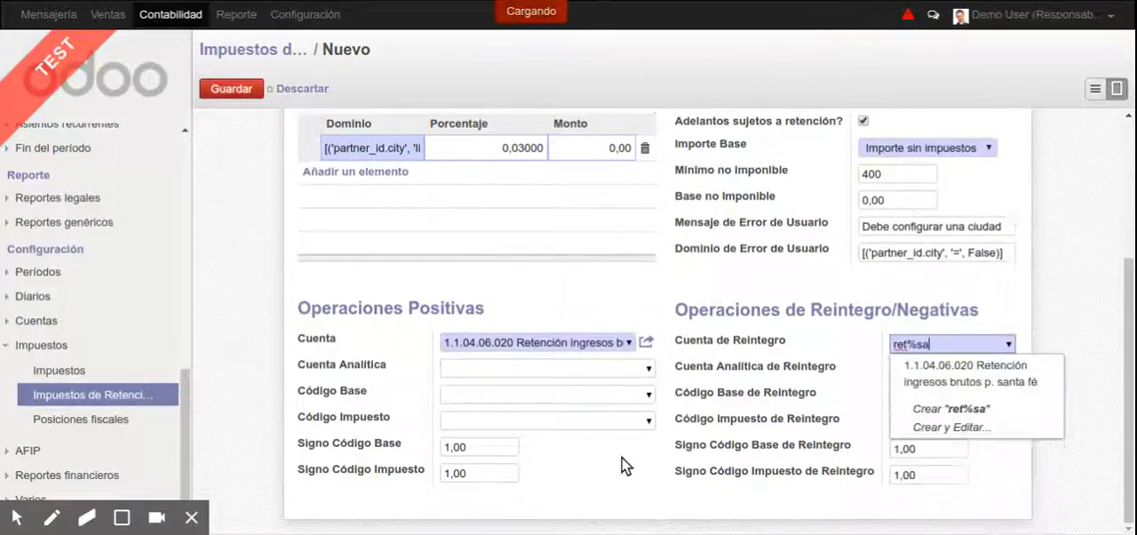
key(Return)
scroll(627, 418, up, 5)
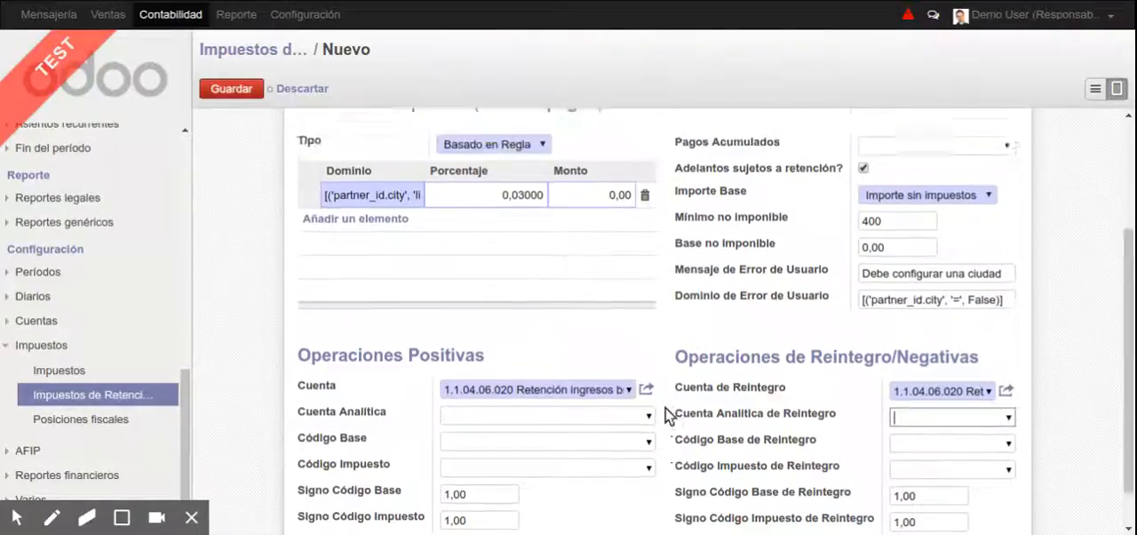
key(alt+s)
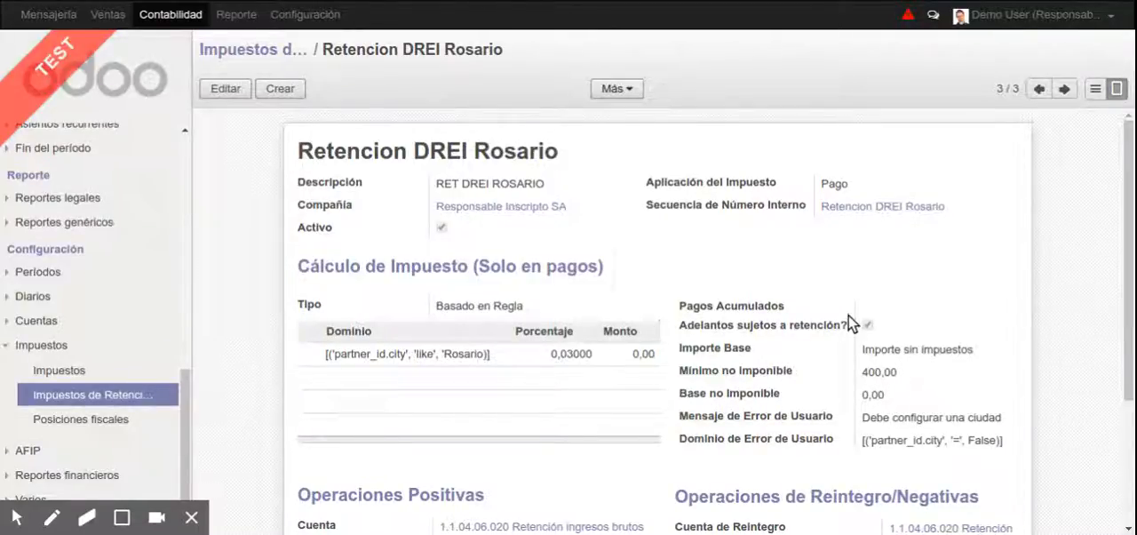
Change the rule's domain to [('partner_id.city', 'ilike', 'Rosario')] and save the tax record
mouse_move(849, 322)
click(487, 352)
click(467, 370)
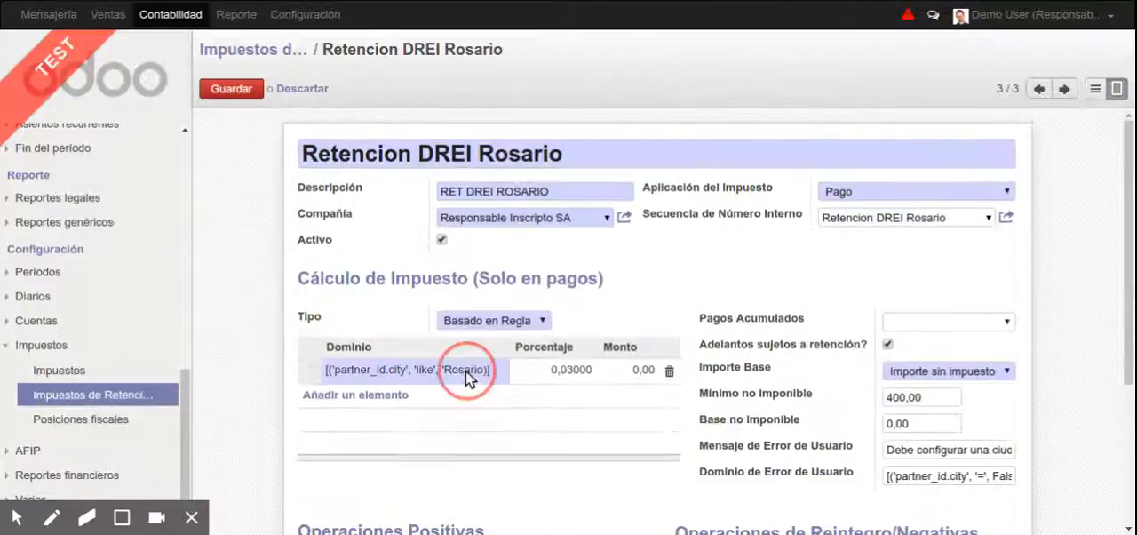
click(391, 397)
click(595, 373)
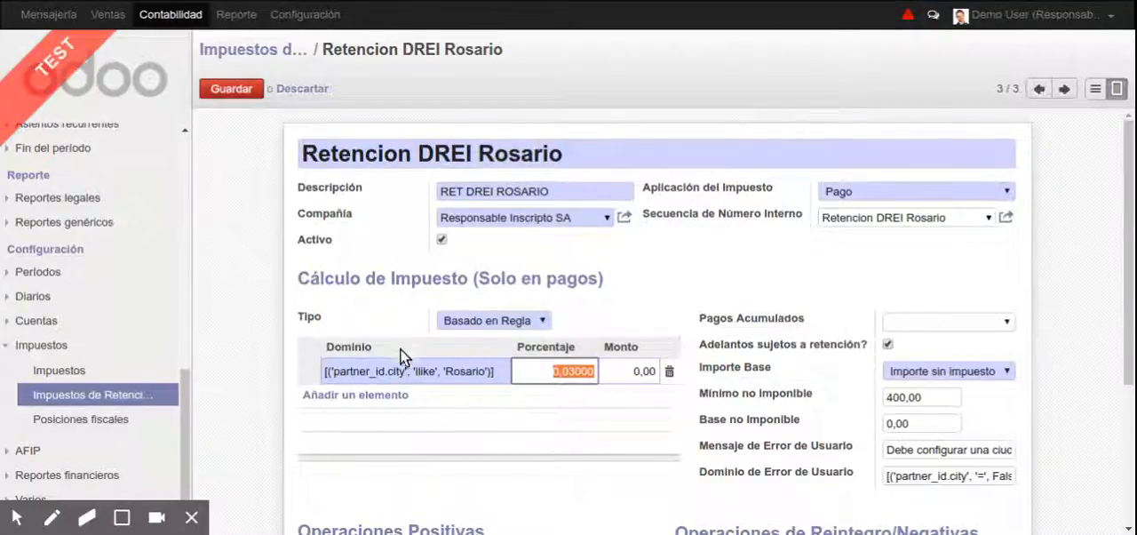
click(242, 91)
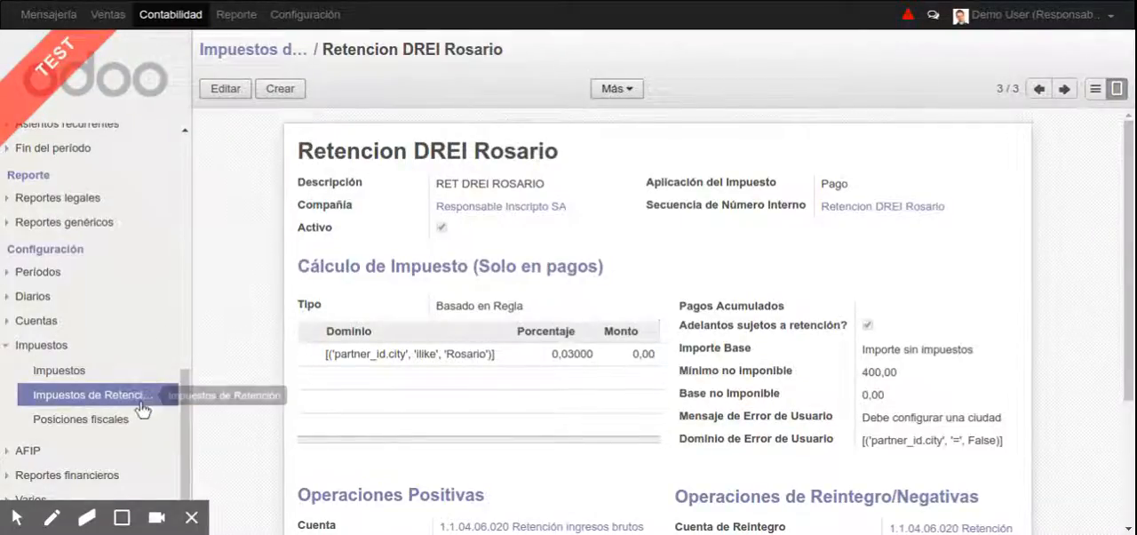
Open the Retención Ganancias Aplicada tax for editing, check its Tipo options and save the record
scroll(148, 388, up, 5)
scroll(151, 388, up, 1)
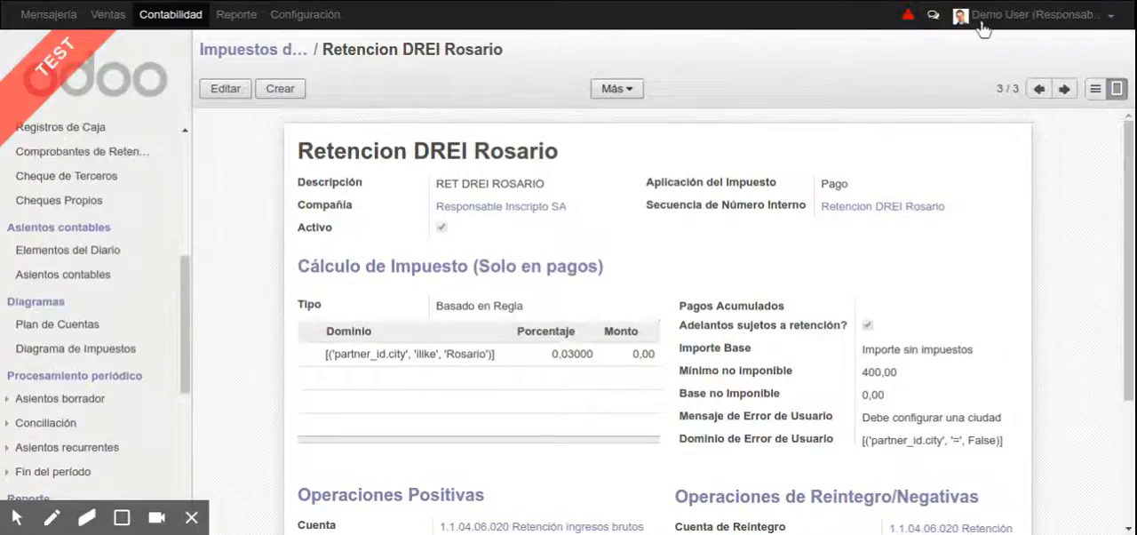
click(1040, 89)
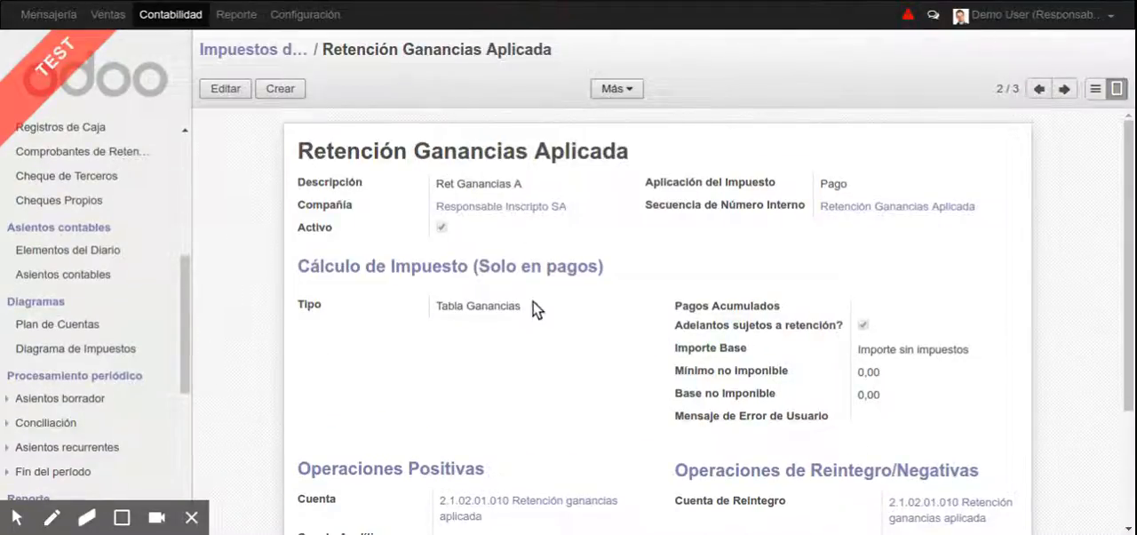
click(501, 320)
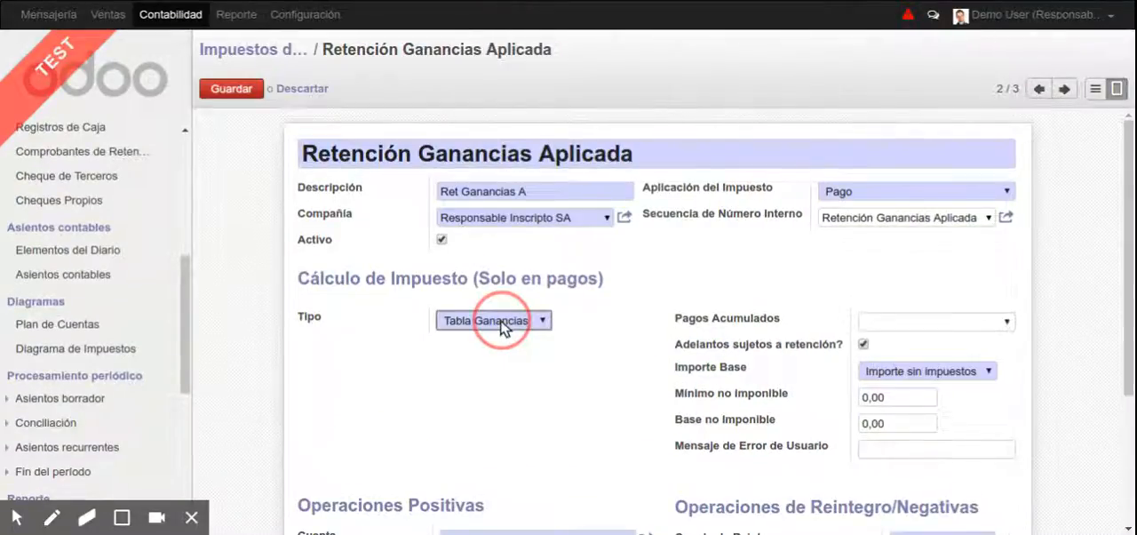
click(499, 349)
key(alt+s)
Open the Retención IIBB ARBA Aplicada tax for editing and set its Tipo to Ninguna
click(1040, 91)
key(alt+e)
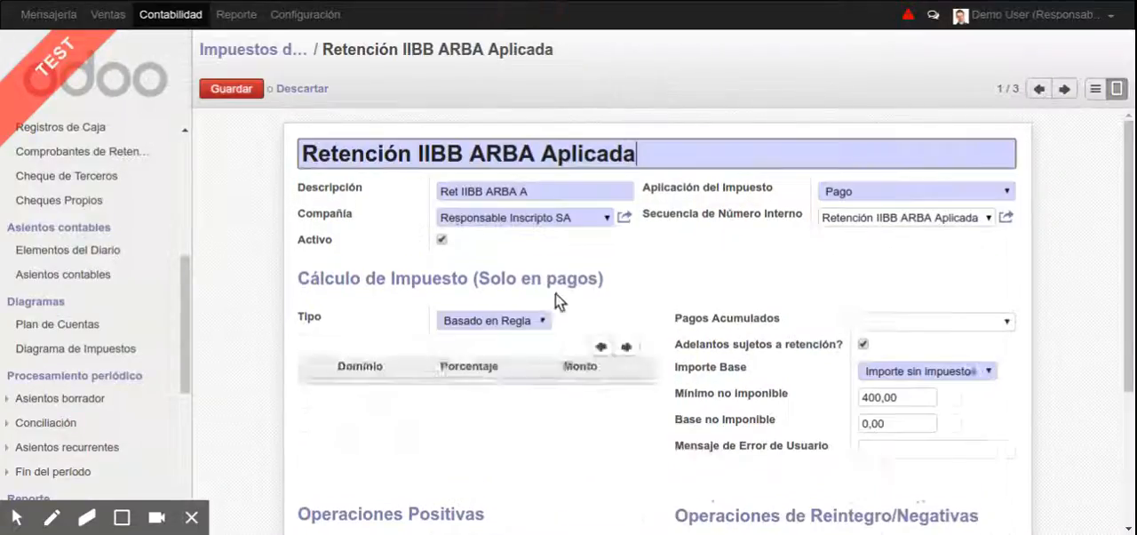
click(536, 322)
click(520, 359)
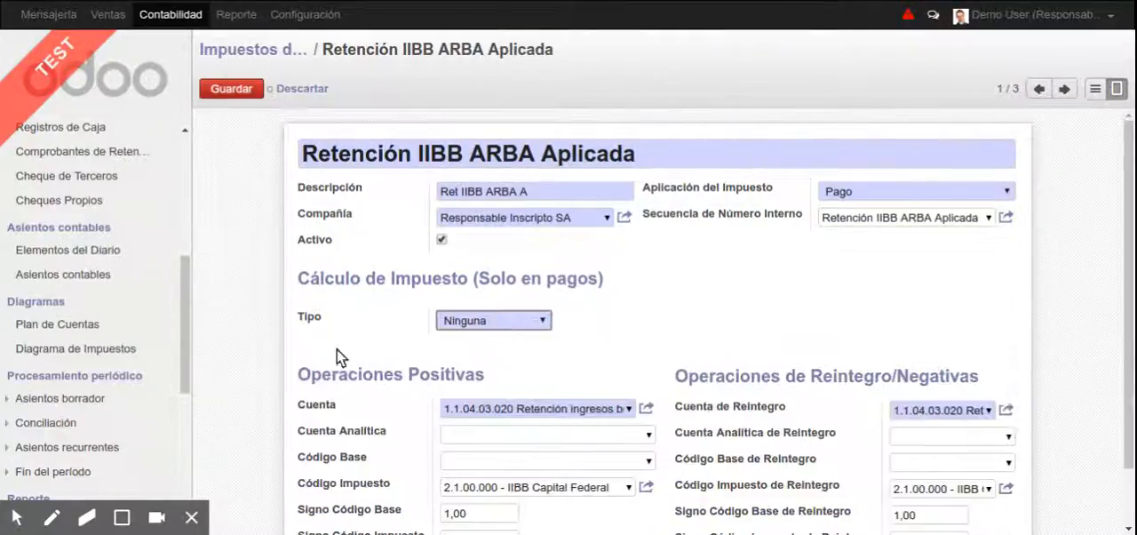
Save the Retención IIBB ARBA Aplicada tax and create a new payment under Pagos a proveedores
key(alt+s)
scroll(53, 342, up, 5)
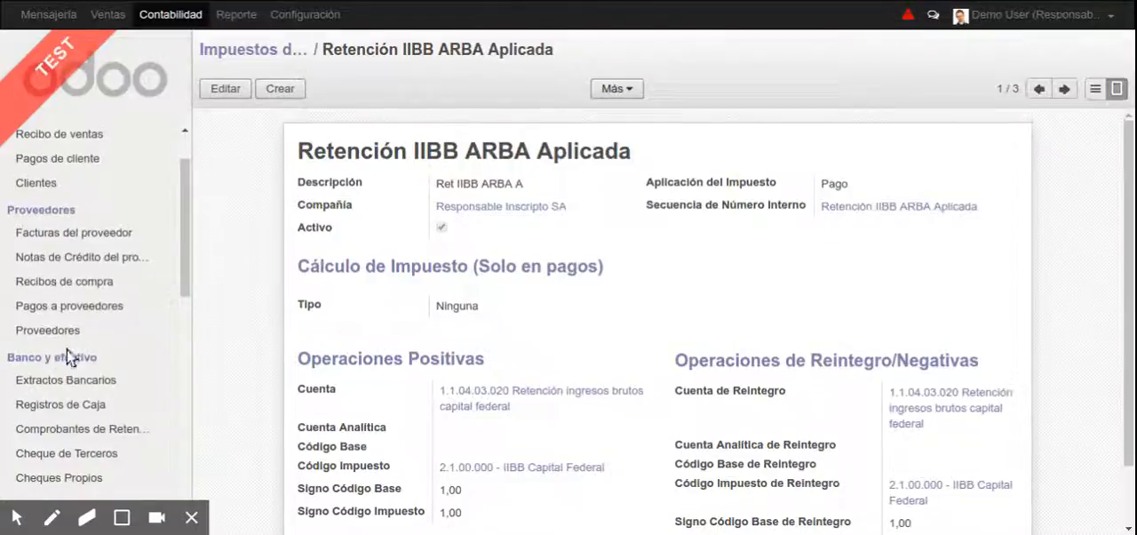
scroll(71, 373, up, 2)
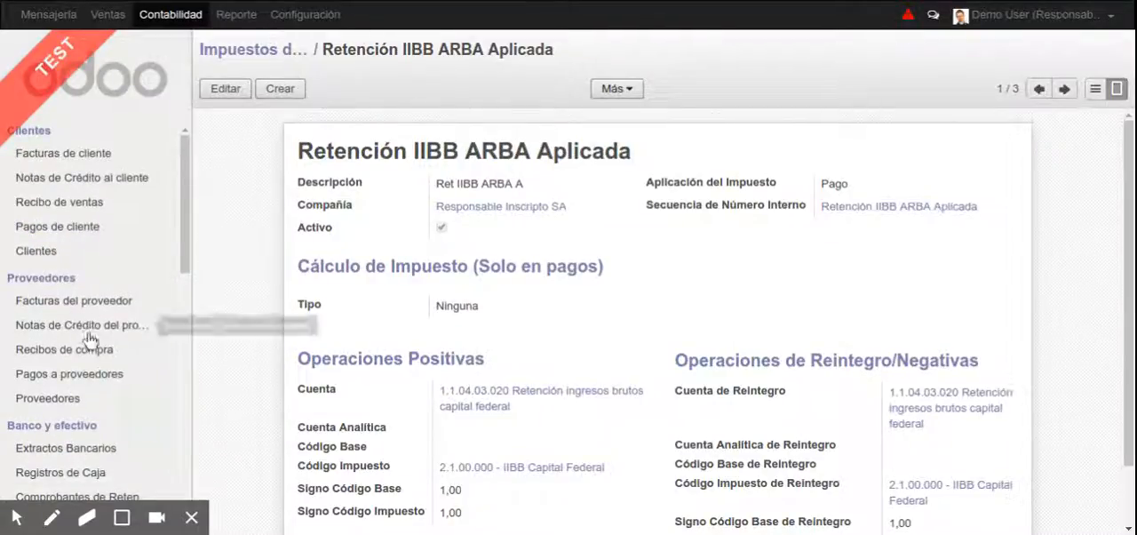
click(84, 374)
click(225, 90)
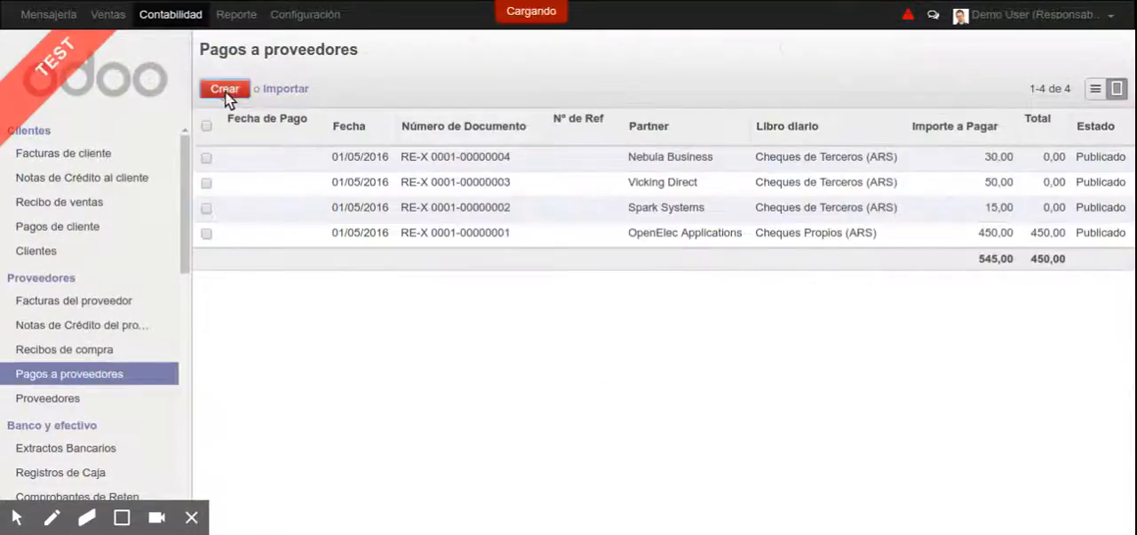
Enter the supplier's name in Proveedor and set Método de Pago to Cash Journal - (test) (ARS)
text(J)
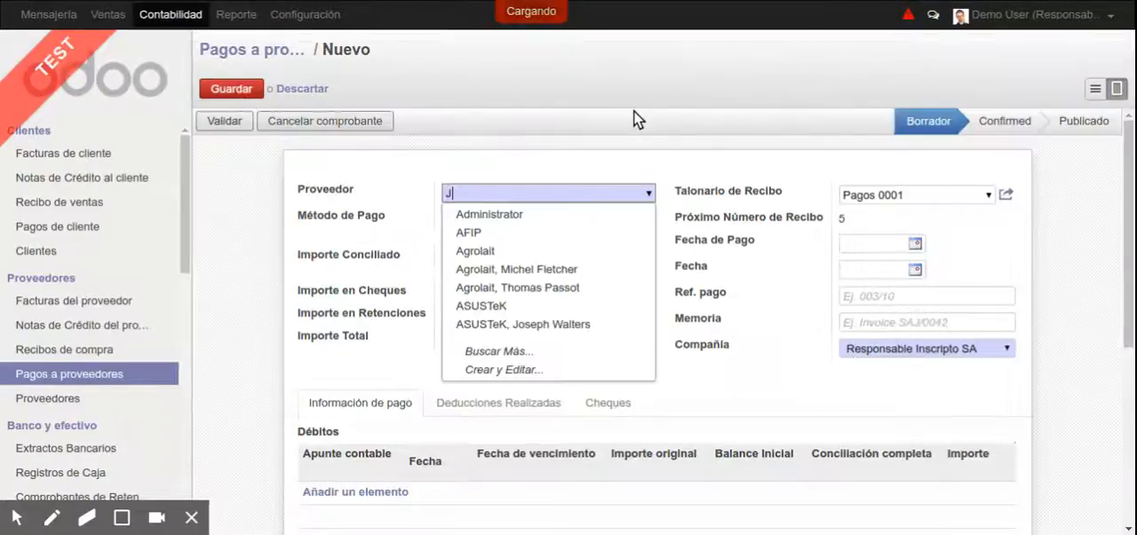
text(uan)
key(Return)
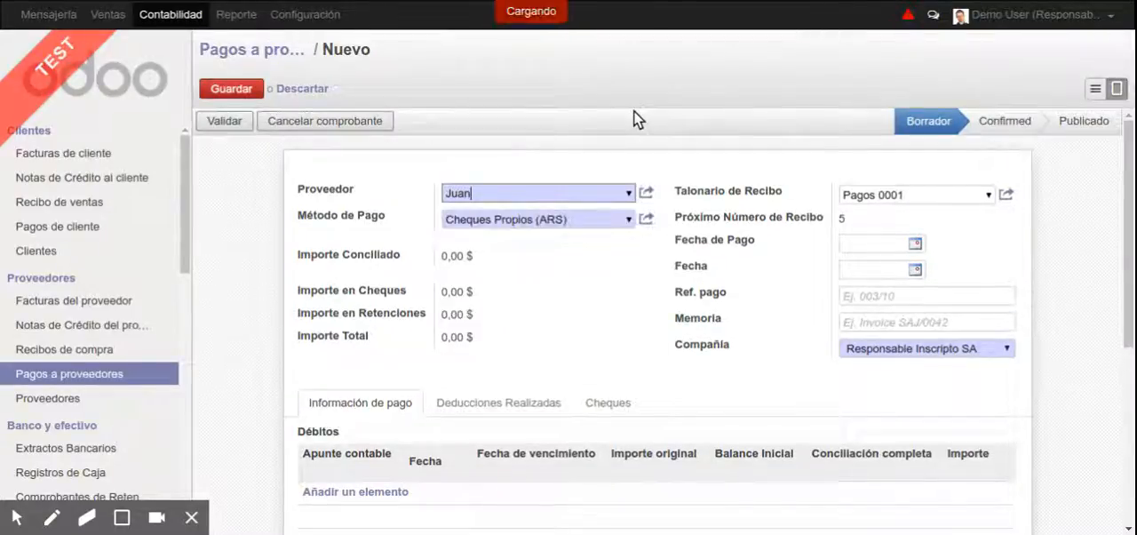
click(626, 222)
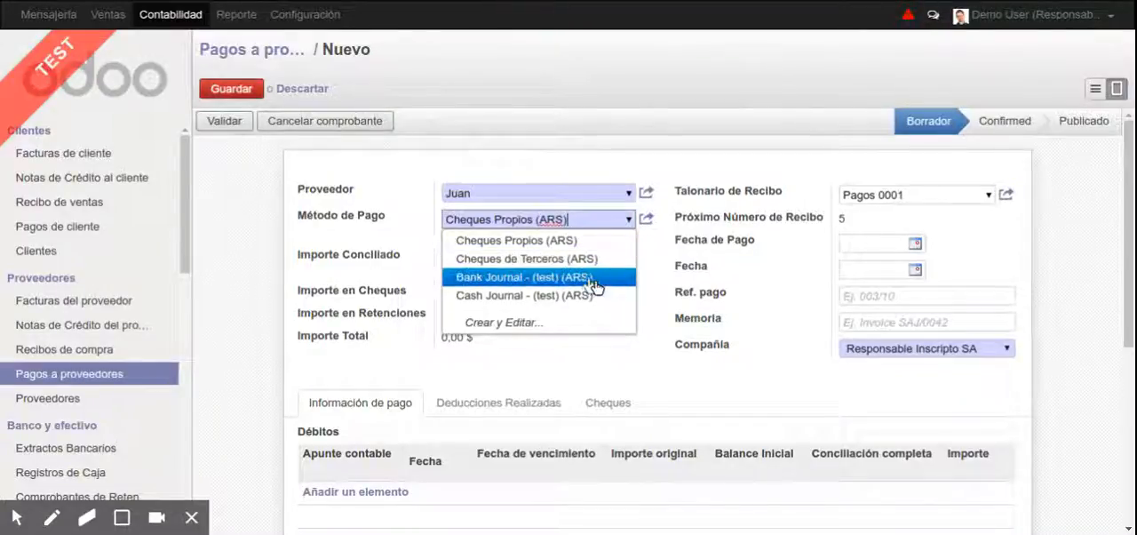
click(582, 296)
Set the payment's Importe to 10000, then save and validate the payment
click(451, 293)
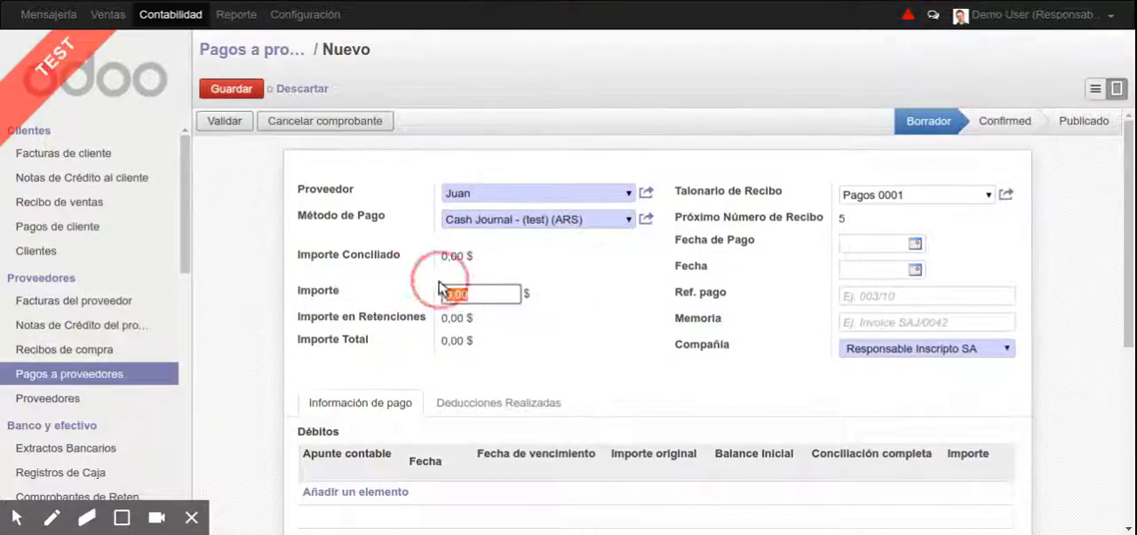
scroll(869, 316, down, 1)
text(100)
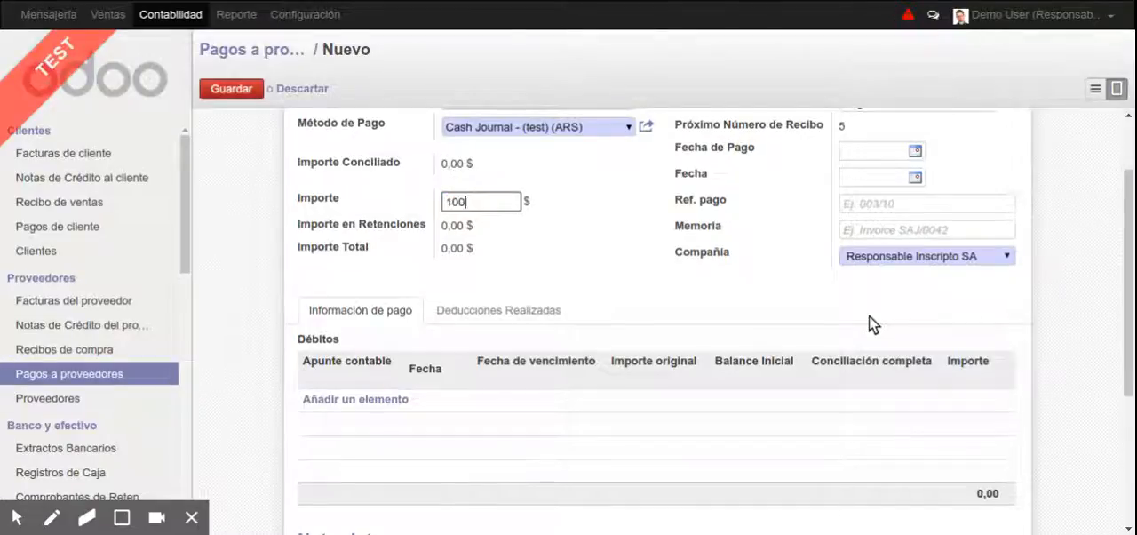
text(00)
key(alt+s)
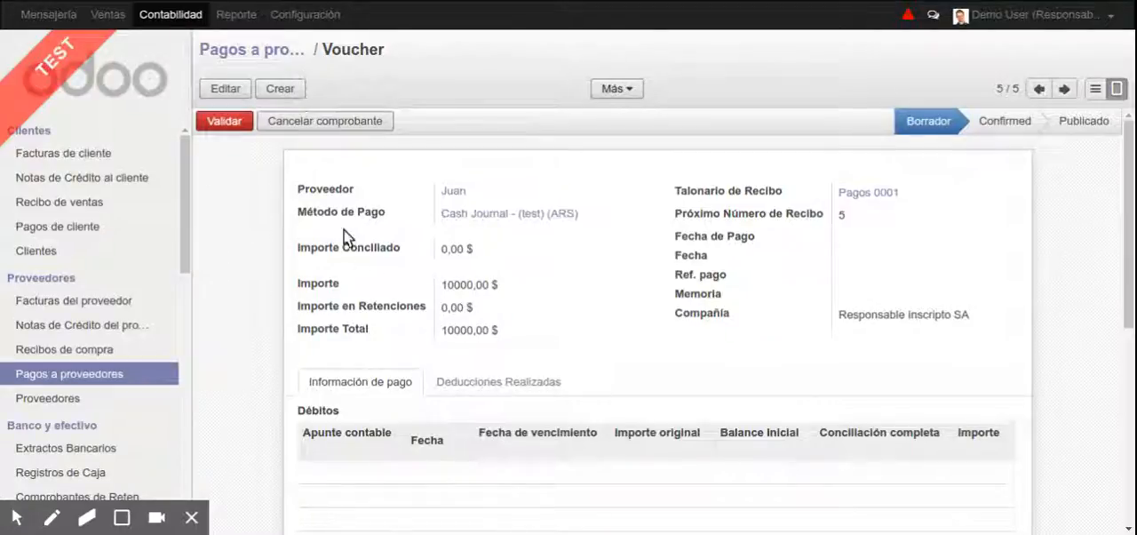
click(233, 124)
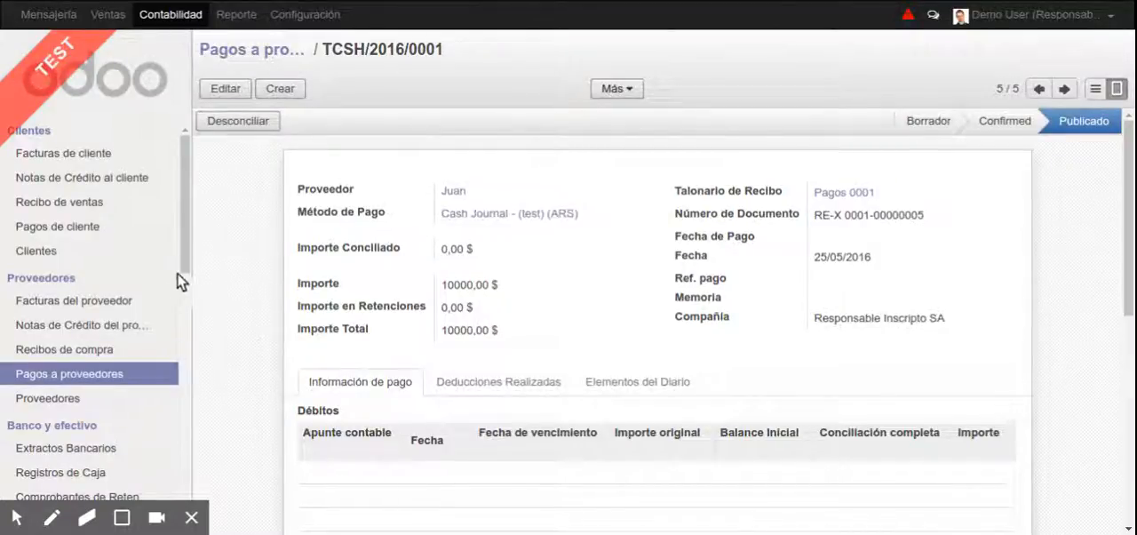
Open the Responsable Inscripto SA company record in the configuration
mouse_move(187, 257)
mouse_down()
mouse_move(186, 468)
mouse_move(190, 170)
mouse_up()
click(302, 15)
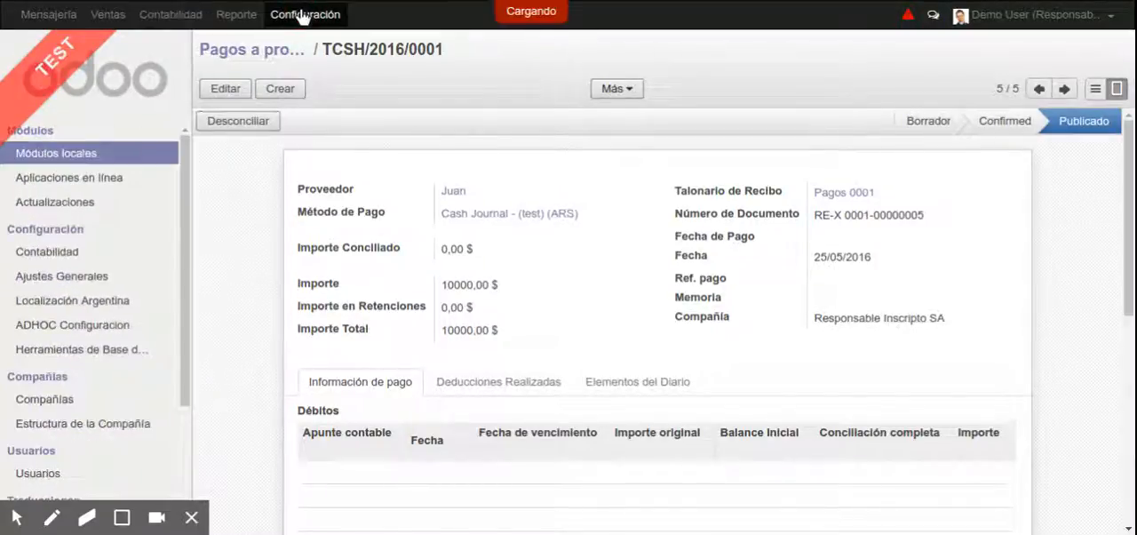
click(71, 400)
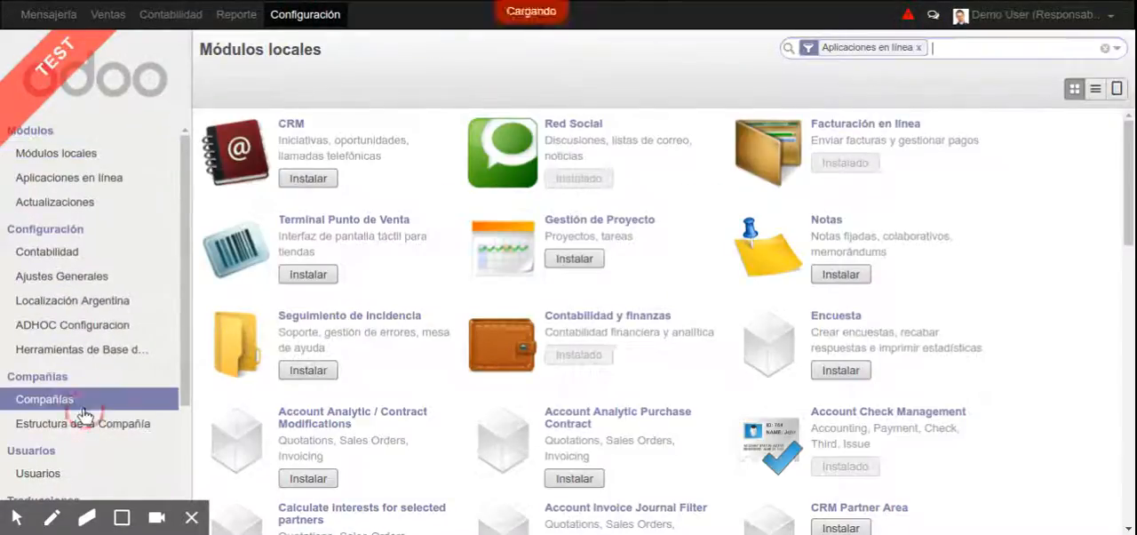
click(363, 144)
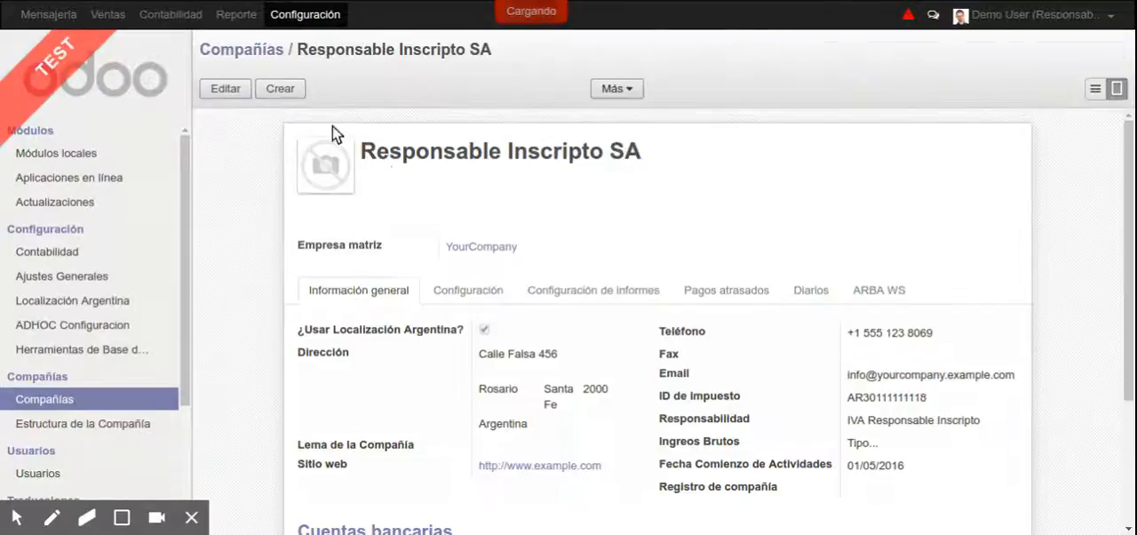
Enable Doble Validación en Pagos in the company's accounting configuration and save the company
click(224, 89)
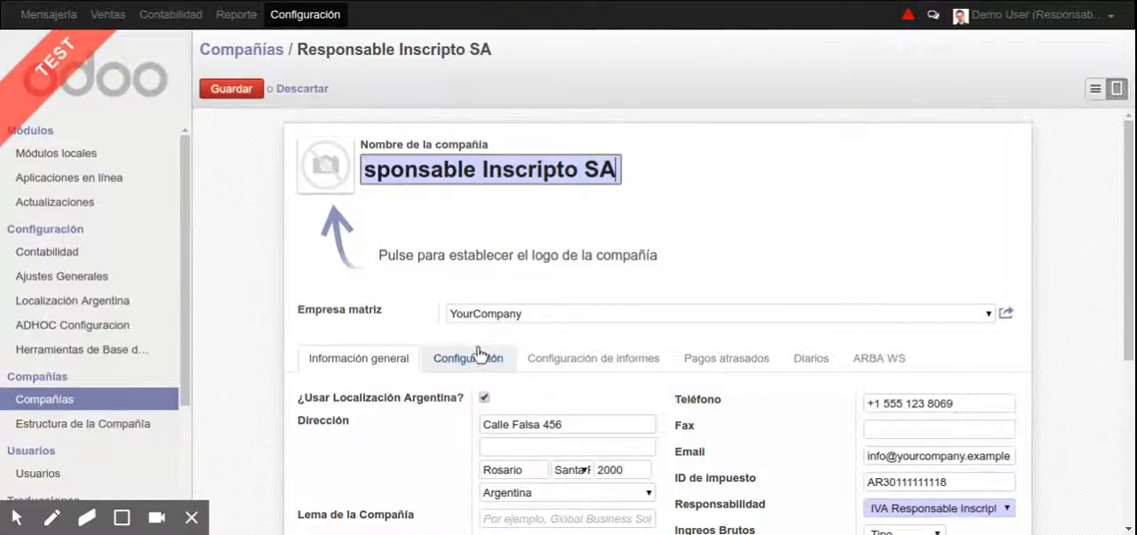
click(485, 358)
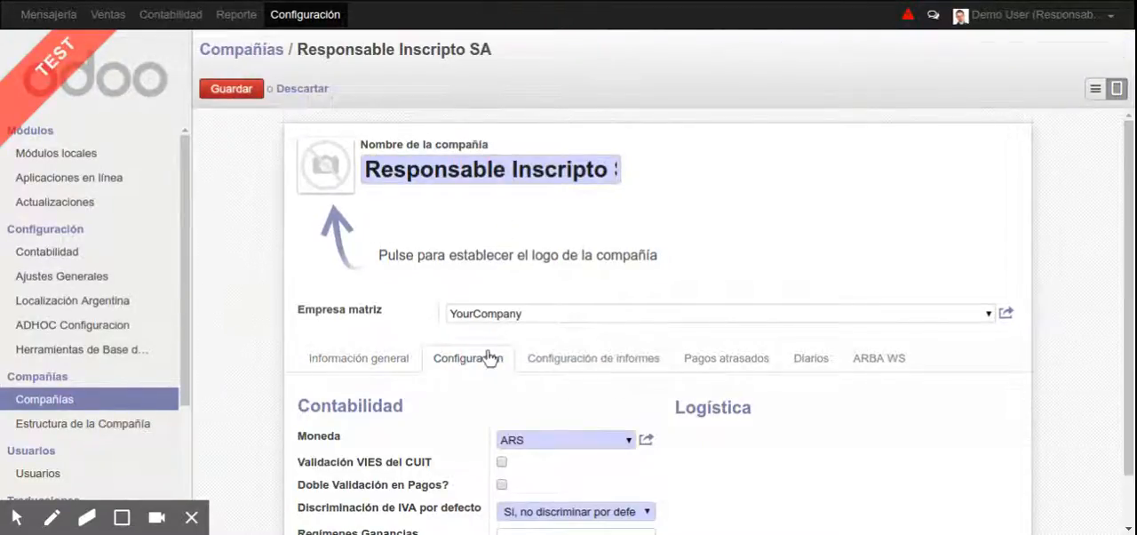
scroll(487, 357, down, 1)
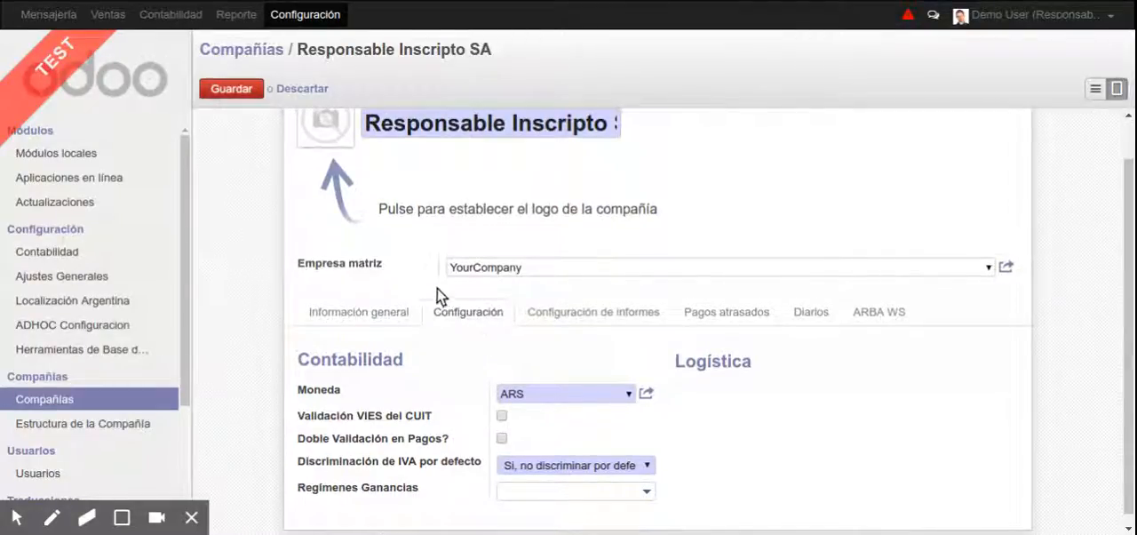
click(502, 438)
click(258, 96)
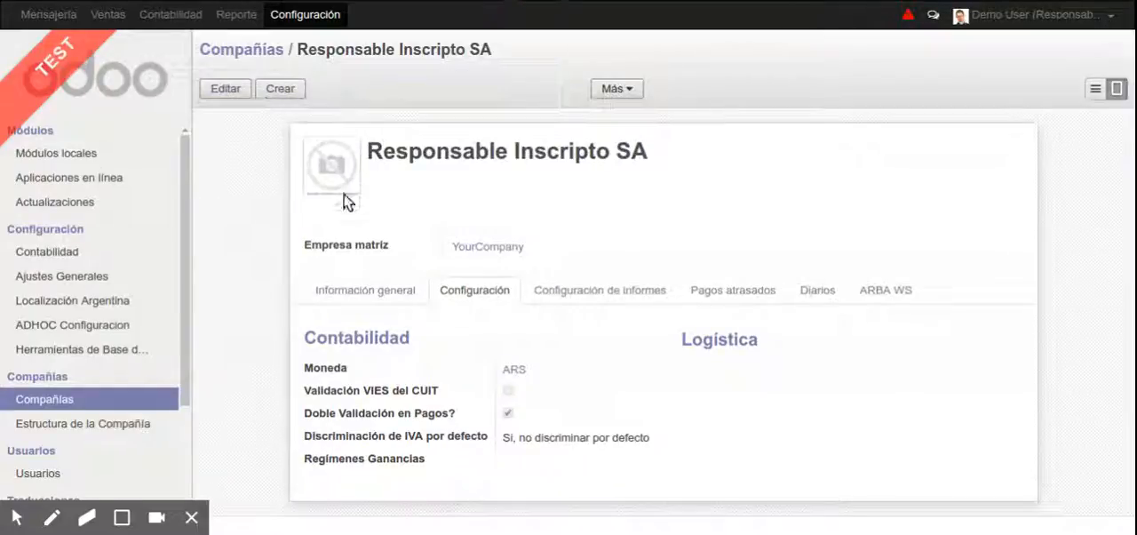
Create another payment under Pagos a proveedores and enter the same supplier's name in Proveedor
click(172, 15)
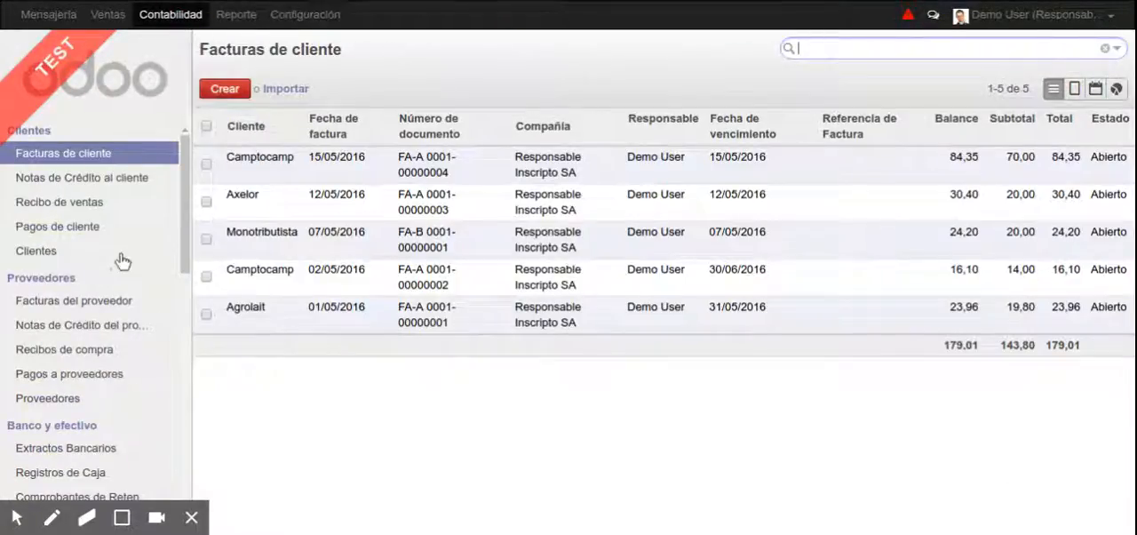
click(111, 375)
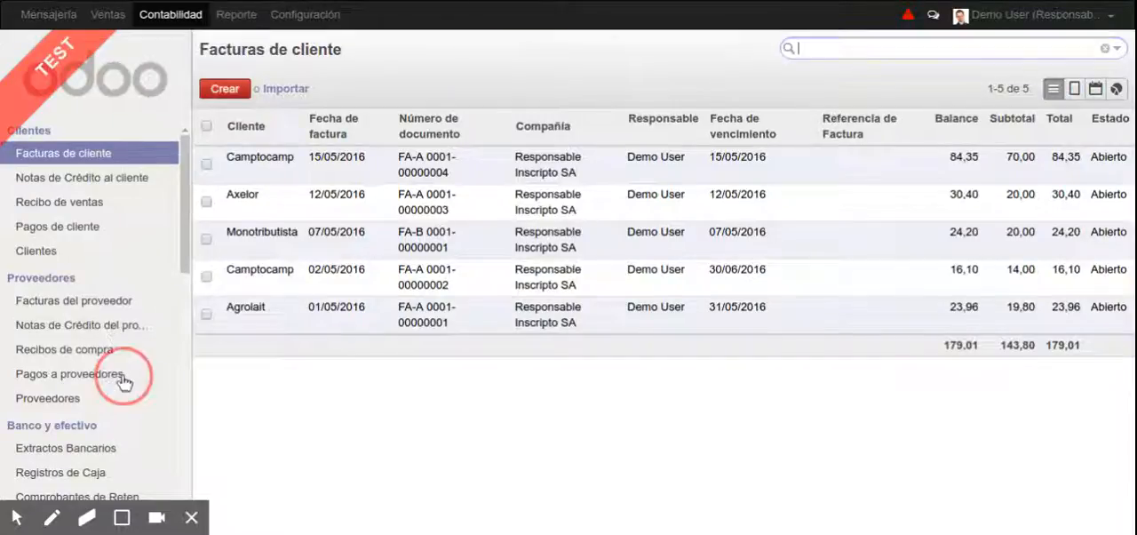
click(233, 88)
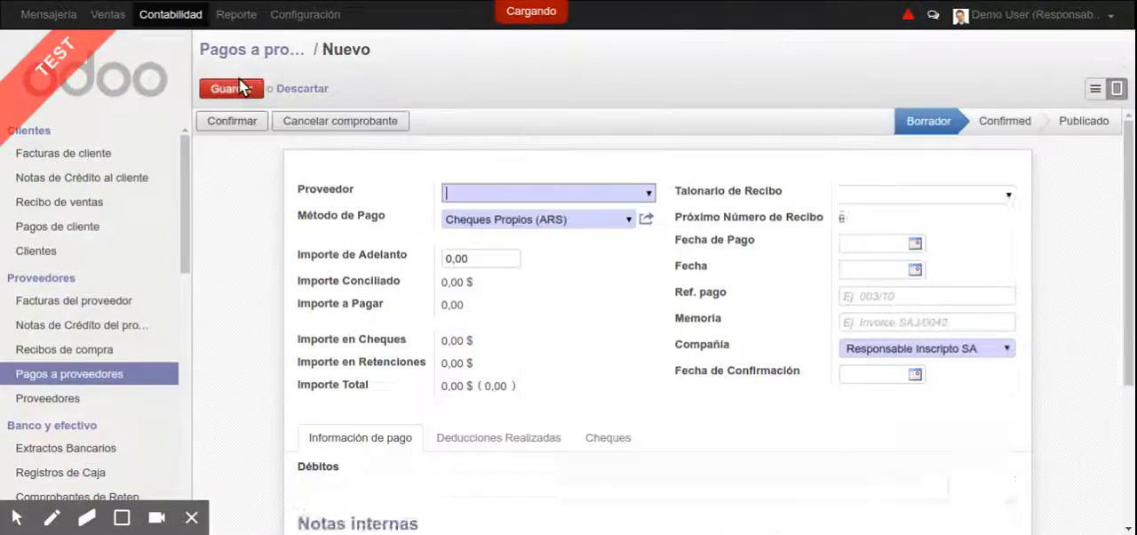
text(Juan)
key(Tab)
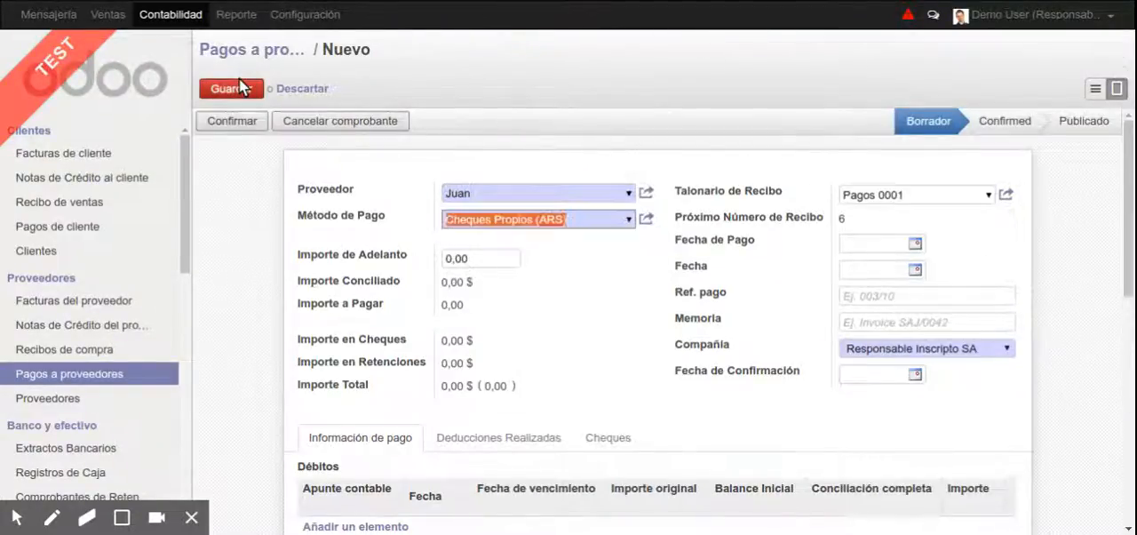
Set Método de Pago to Cash Journal - (test) (ARS) and Importe de Adelanto to 1000
key(Down)
key(Down)
key(Down)
key(Down)
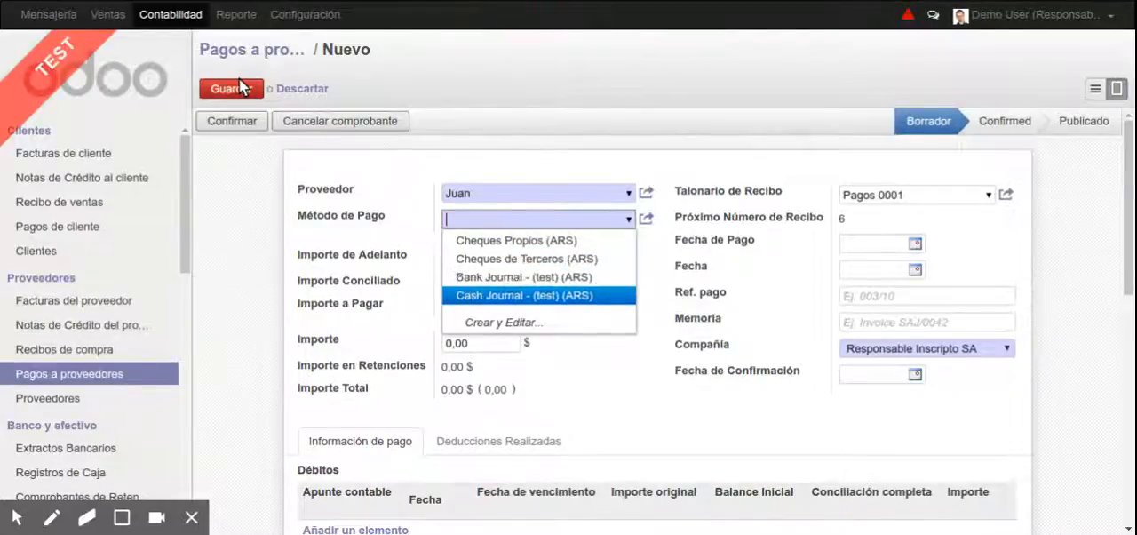
key(Tab)
text(10)
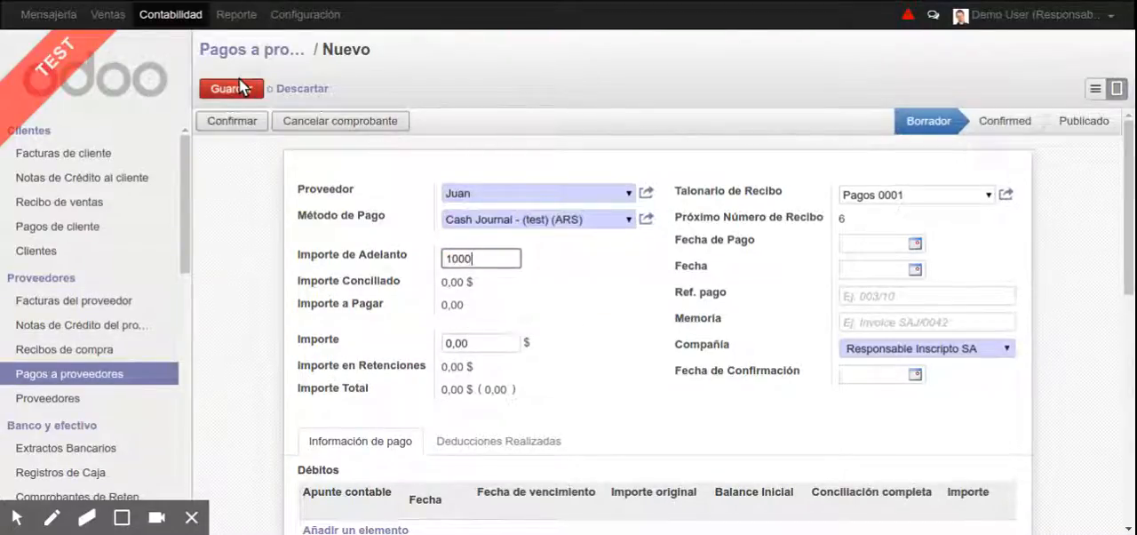
key(Tab)
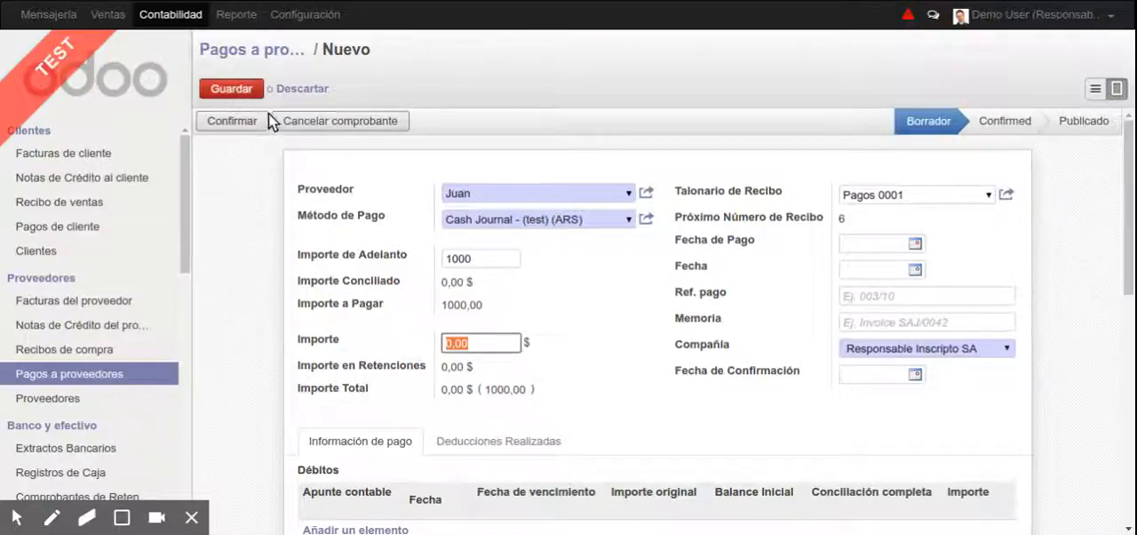
Check the payment's debit and incoming transaction lines, then save and confirm the payment
scroll(449, 218, down, 3)
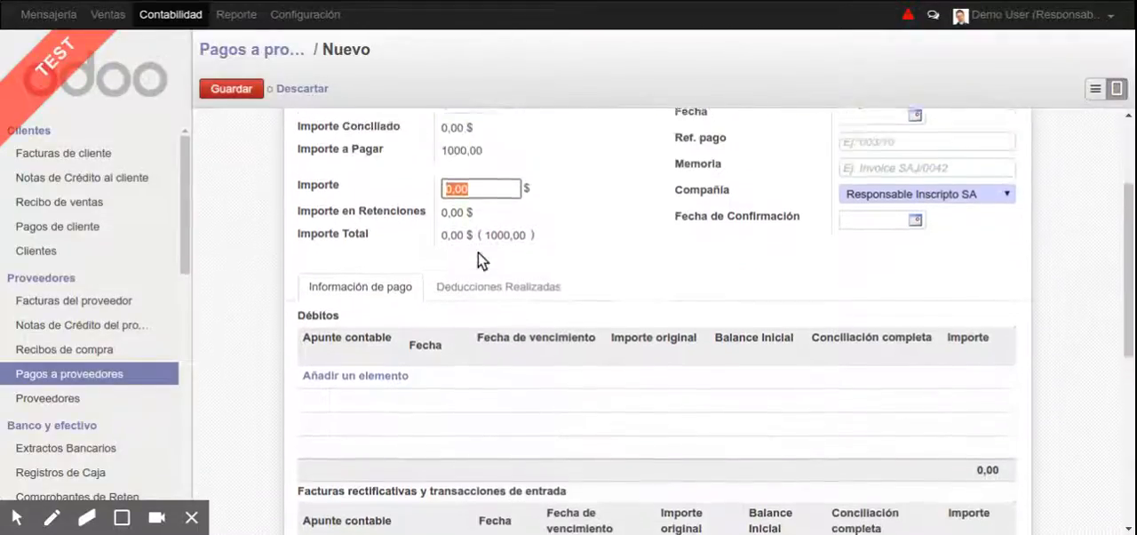
scroll(478, 252, up, 3)
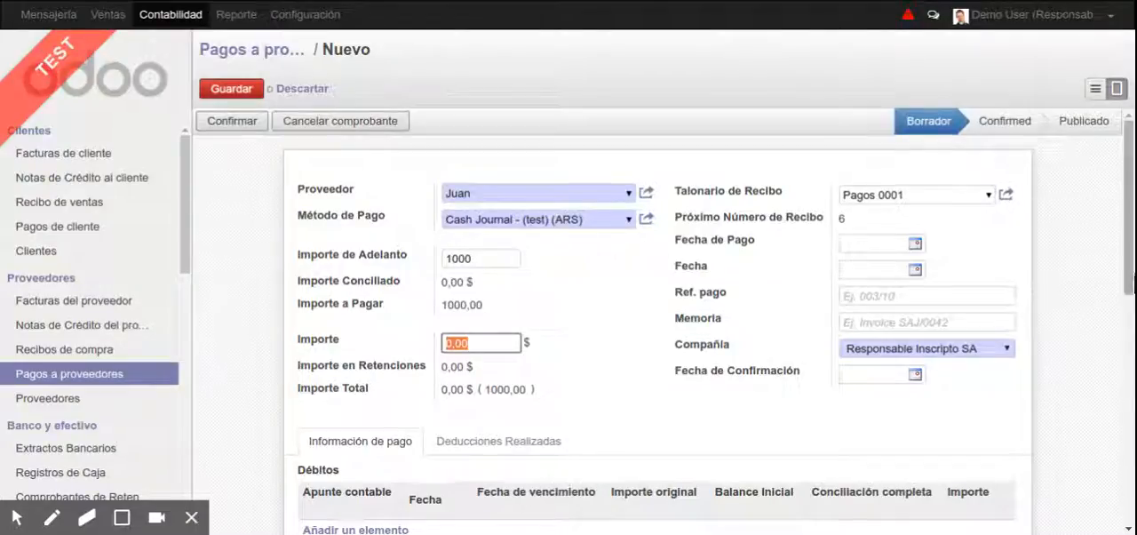
drag(1127, 223, 1126, 327)
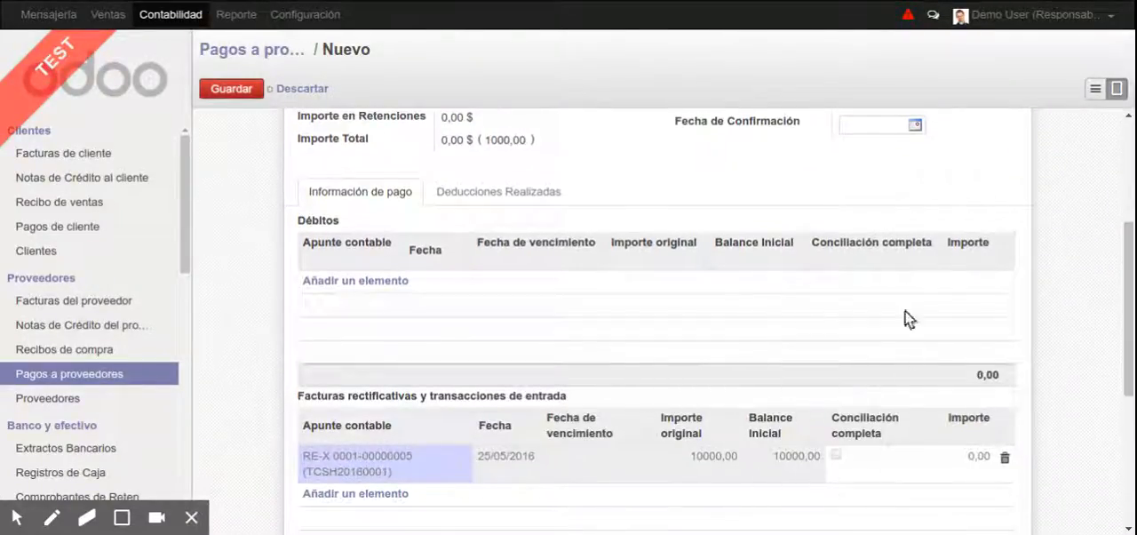
drag(1127, 377, 1126, 289)
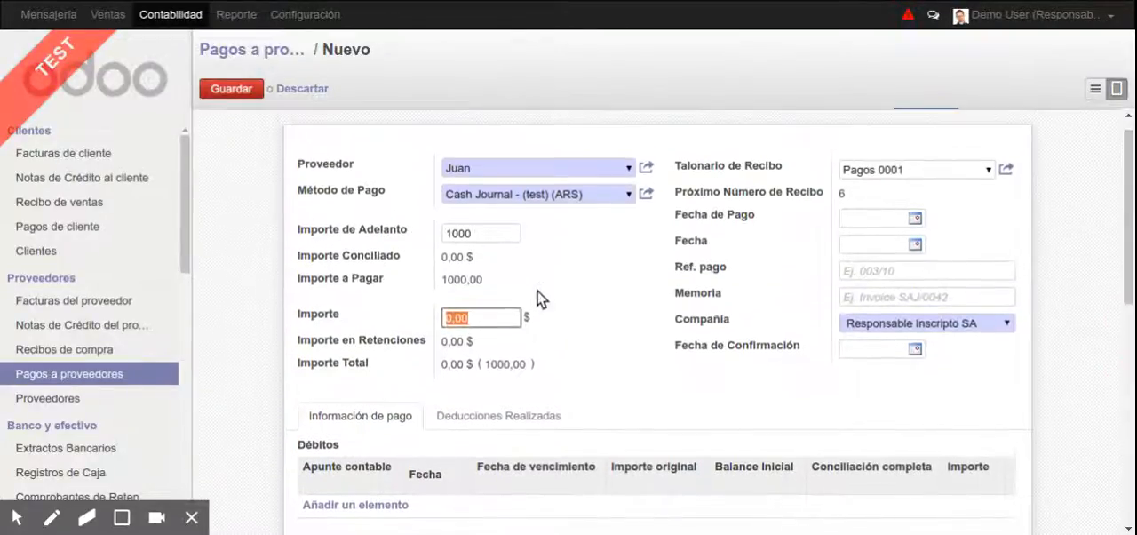
scroll(287, 149, up, 1)
click(240, 88)
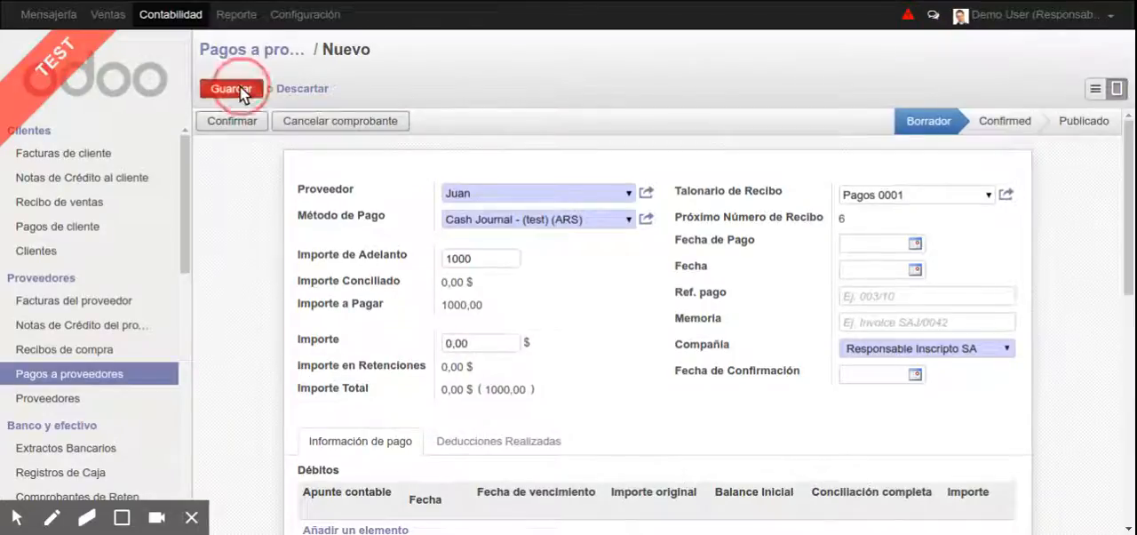
click(240, 122)
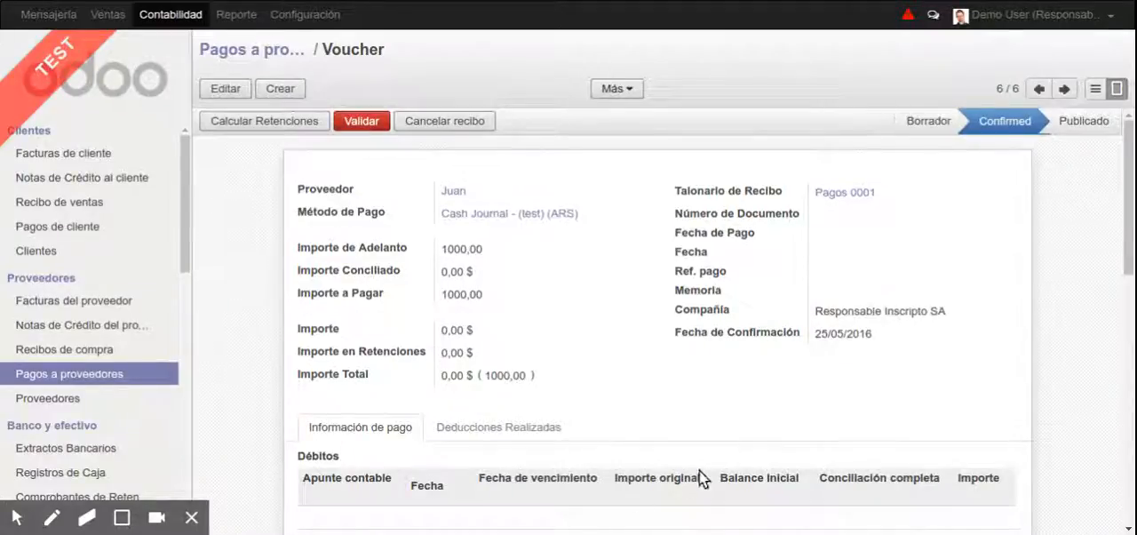
Try to calculate the withholdings on the confirmed supplier payment
scroll(700, 470, down, 2)
scroll(551, 371, up, 2)
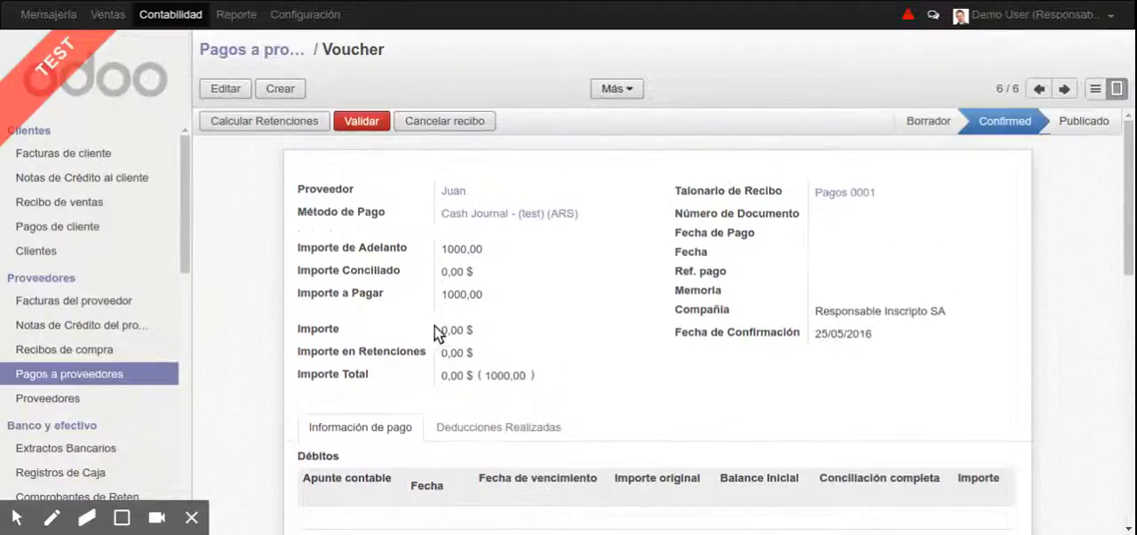
click(236, 120)
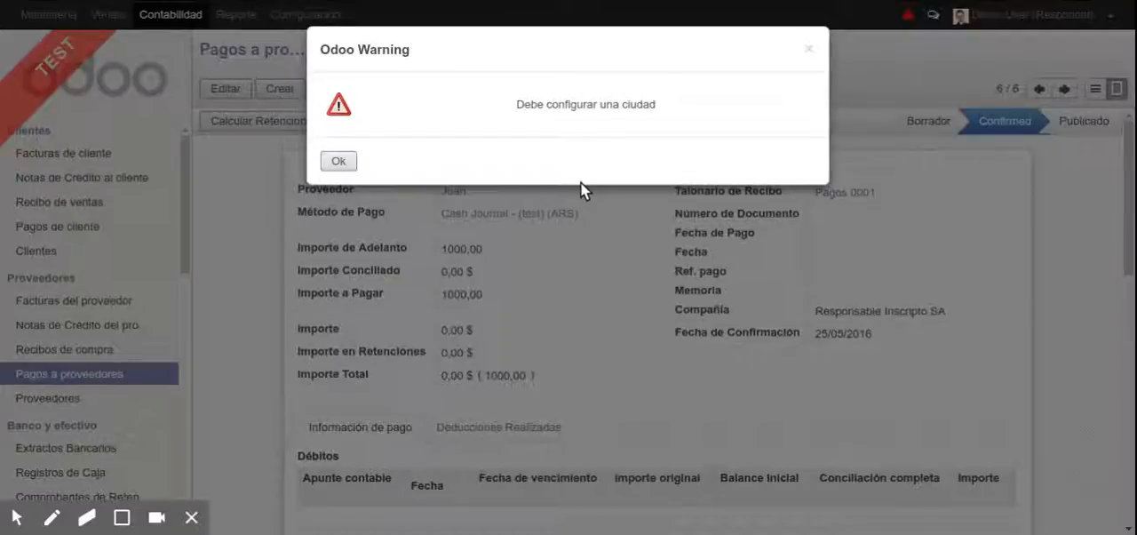
key(Escape)
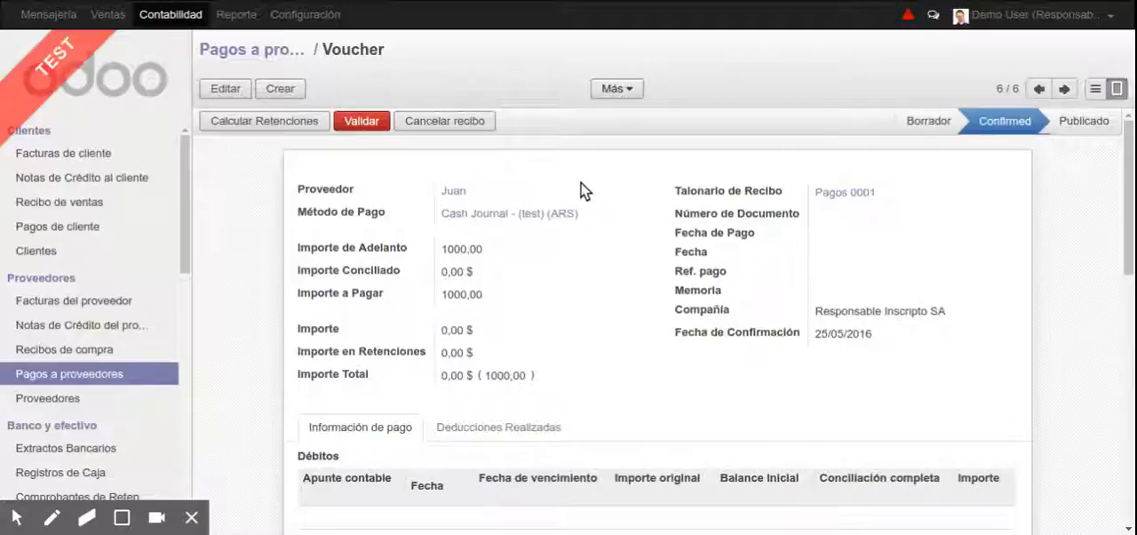
Set the city on the payment's supplier record to Buenos Aires, save it, and recalculate the payment's withholdings
click(460, 189)
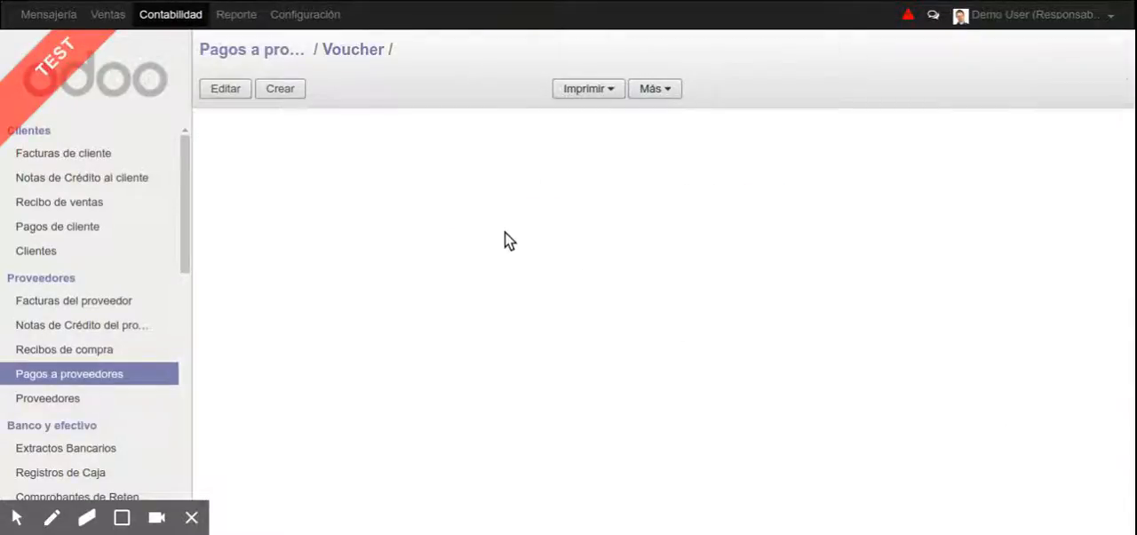
click(226, 89)
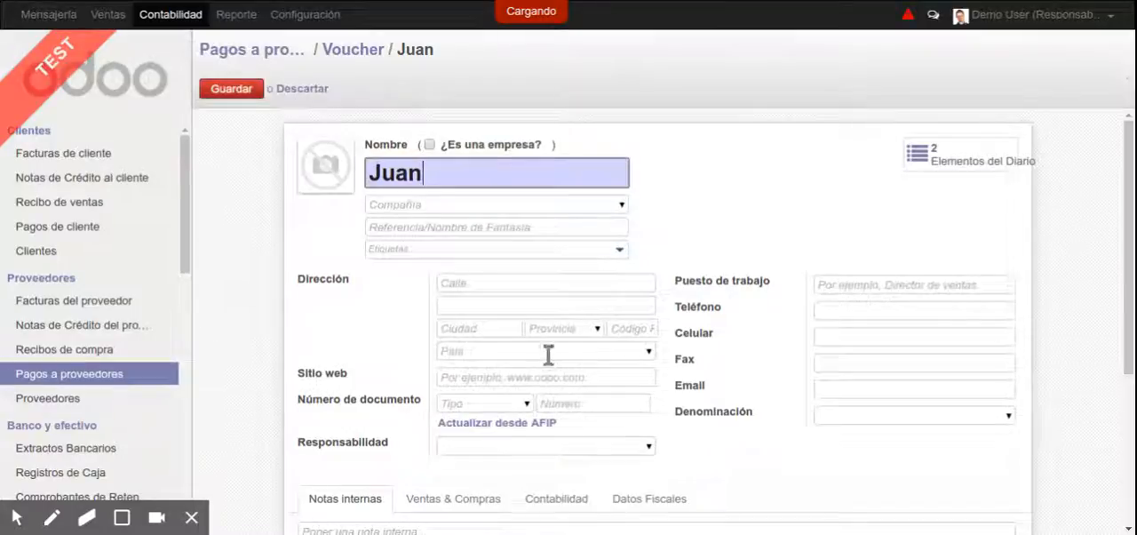
click(472, 308)
click(477, 328)
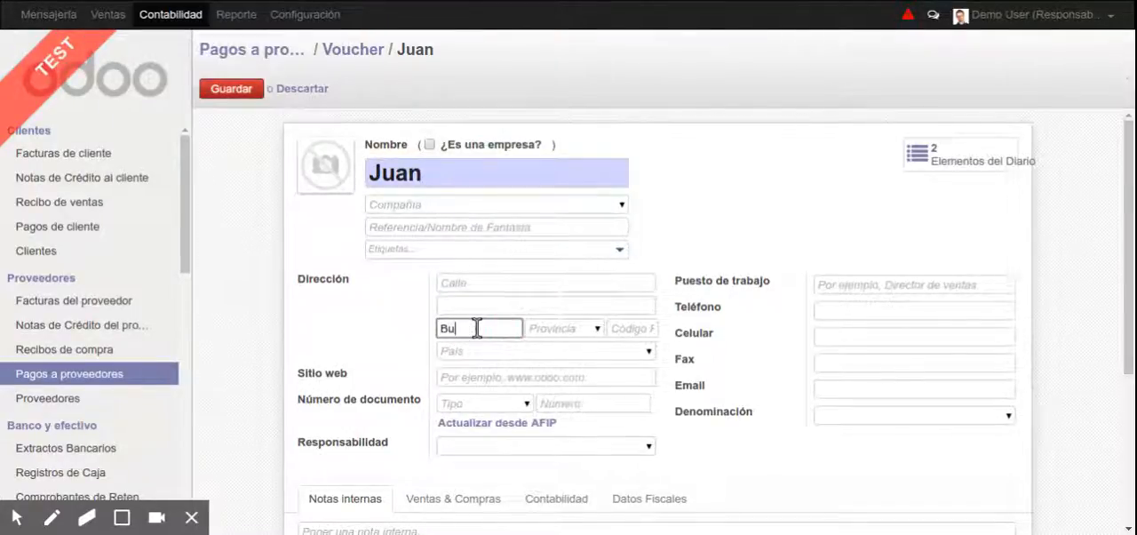
text(Buenos Aires)
key(Return)
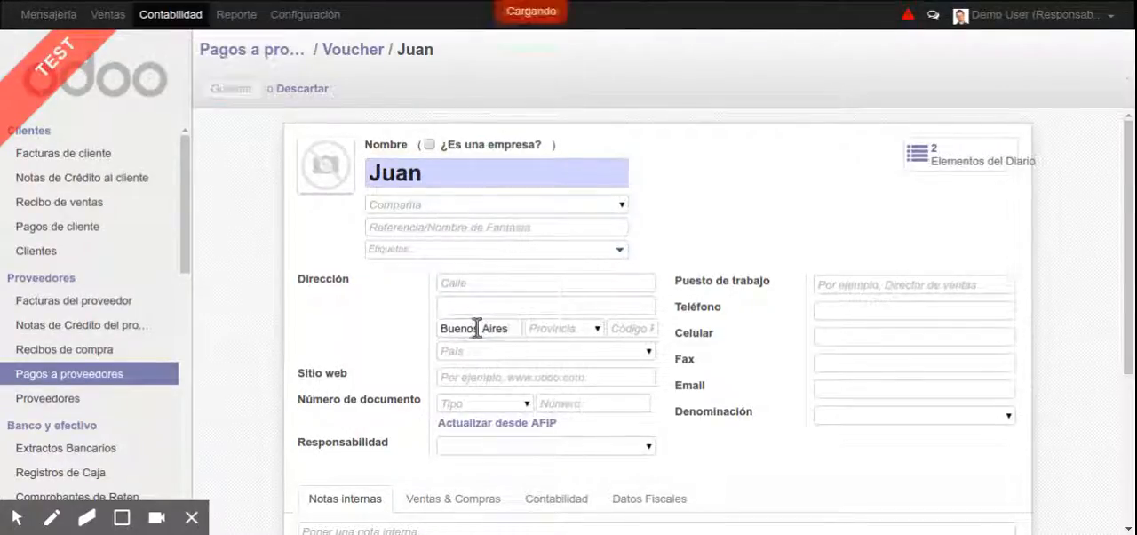
click(366, 55)
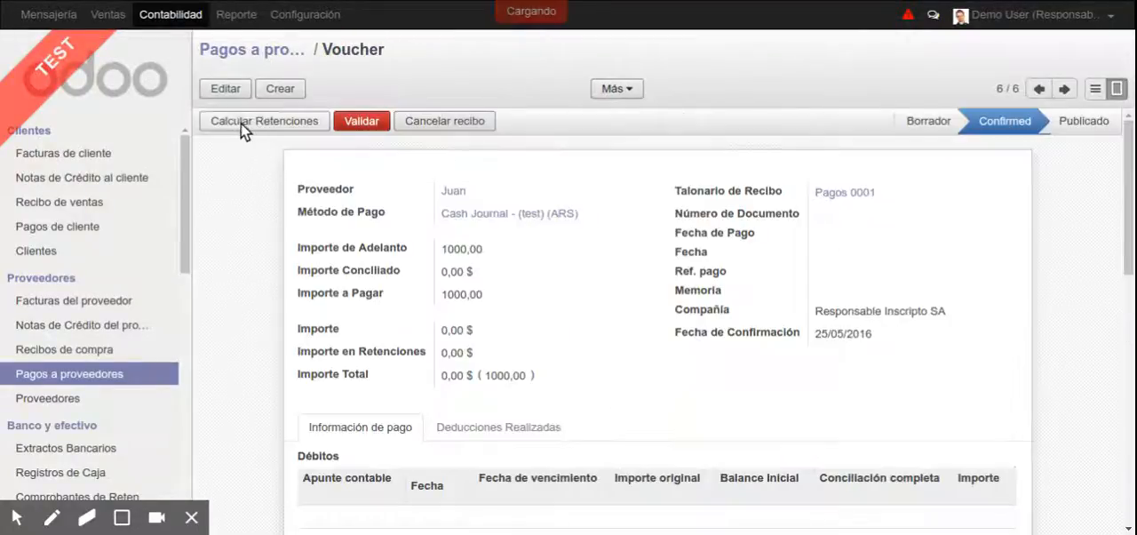
click(453, 427)
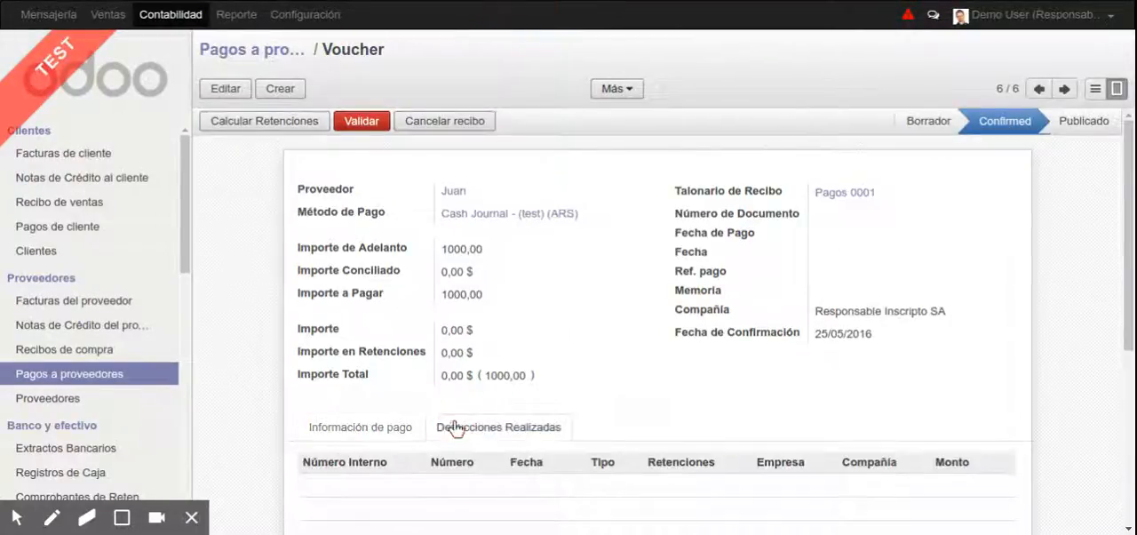
Reopen the payment's supplier record, change the city to Rosario and save it
click(448, 192)
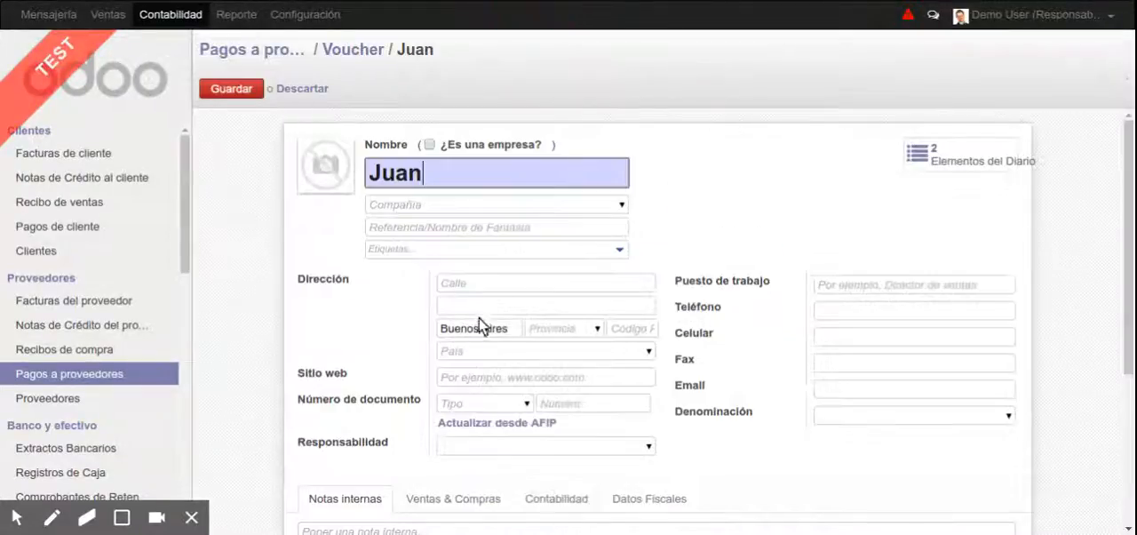
triple_click(476, 327)
text(Rosario)
key(Return)
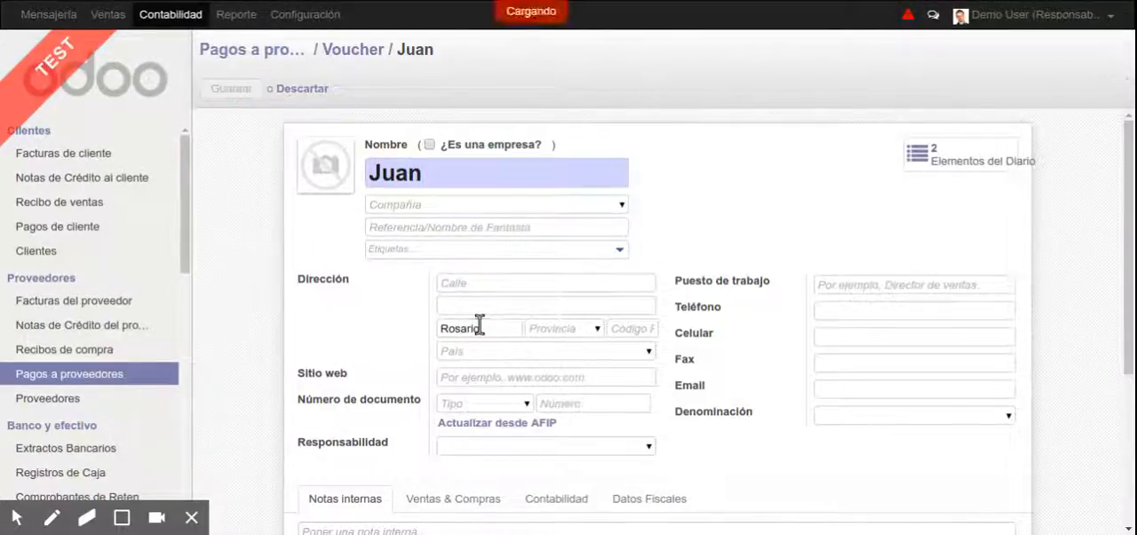
Calculate the withholdings on the confirmed payment and inspect the calculation details of the Retencion DREI Rosario line
click(363, 53)
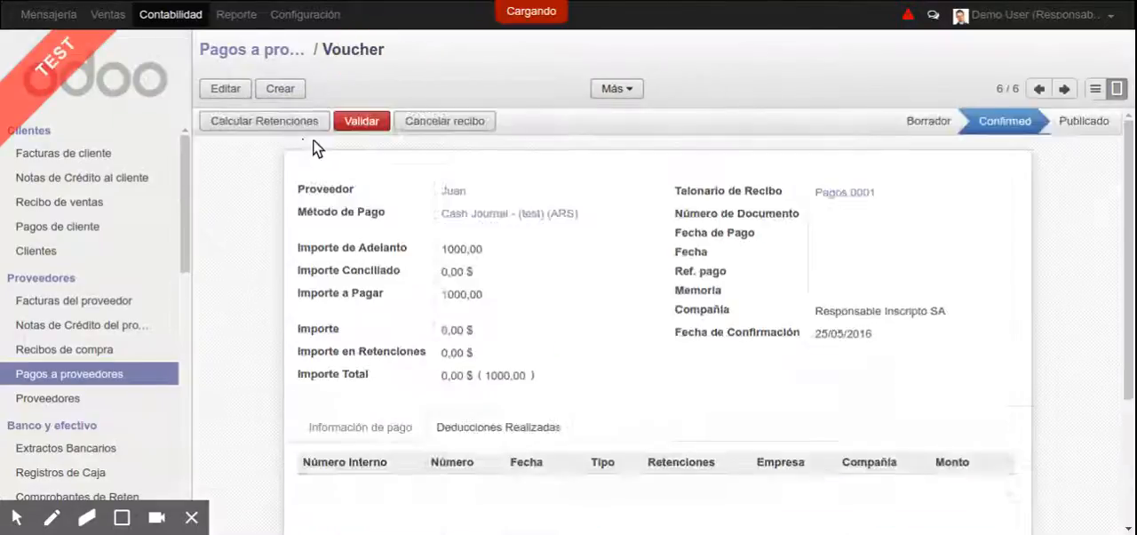
click(275, 126)
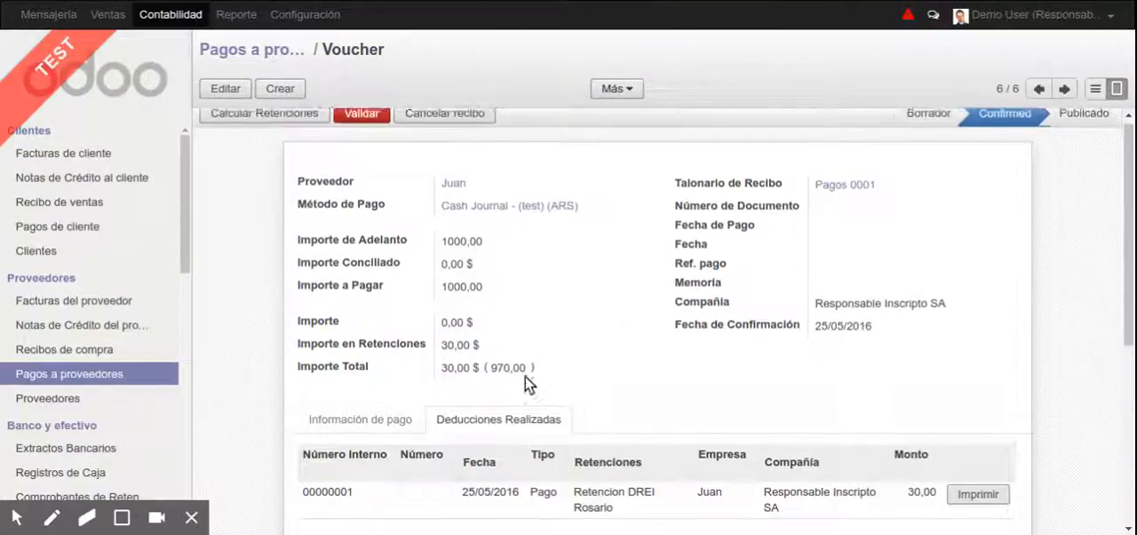
scroll(444, 382, down, 2)
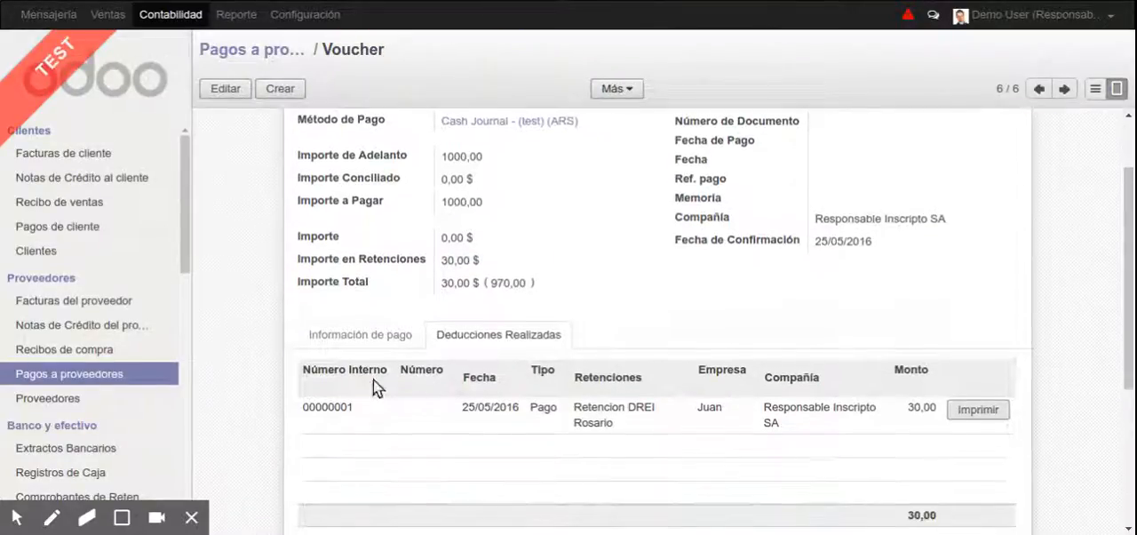
click(579, 417)
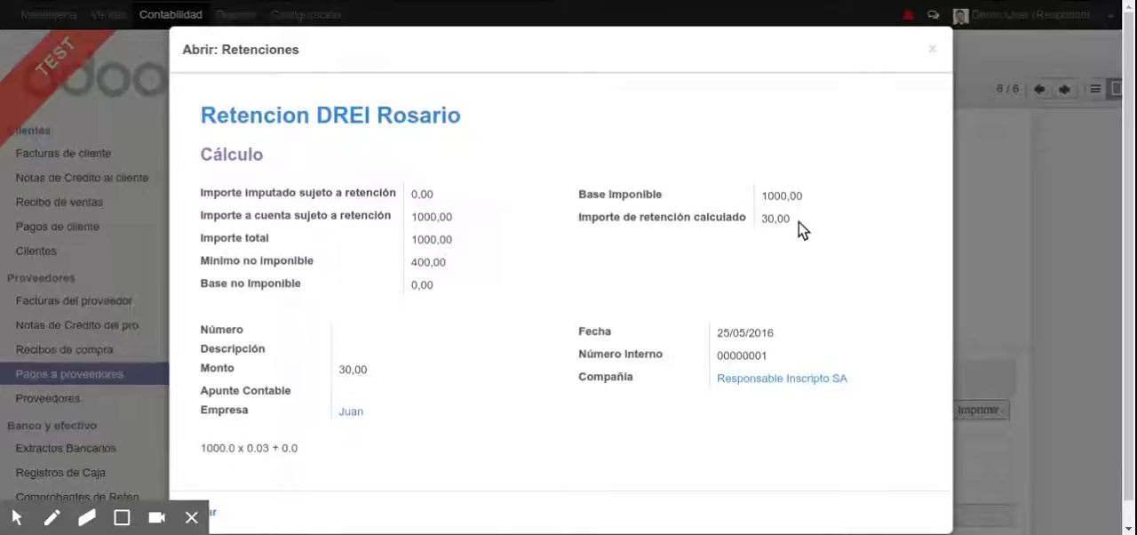
click(933, 49)
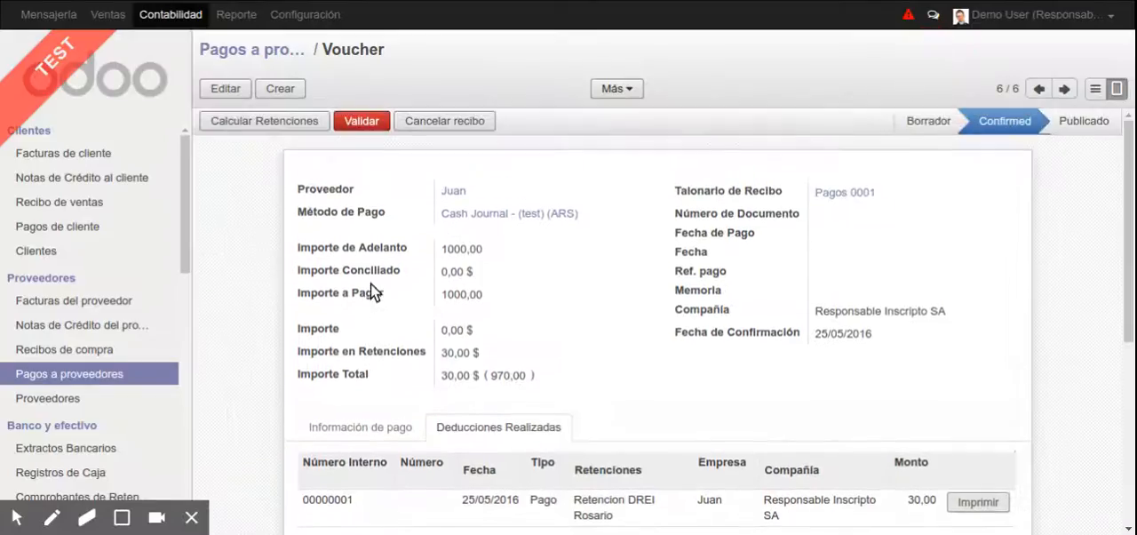
Edit the withholding tax Retención Ganancias Aplicada and set its calculation Tipo to Tabla Ganancias
scroll(106, 373, down, 10)
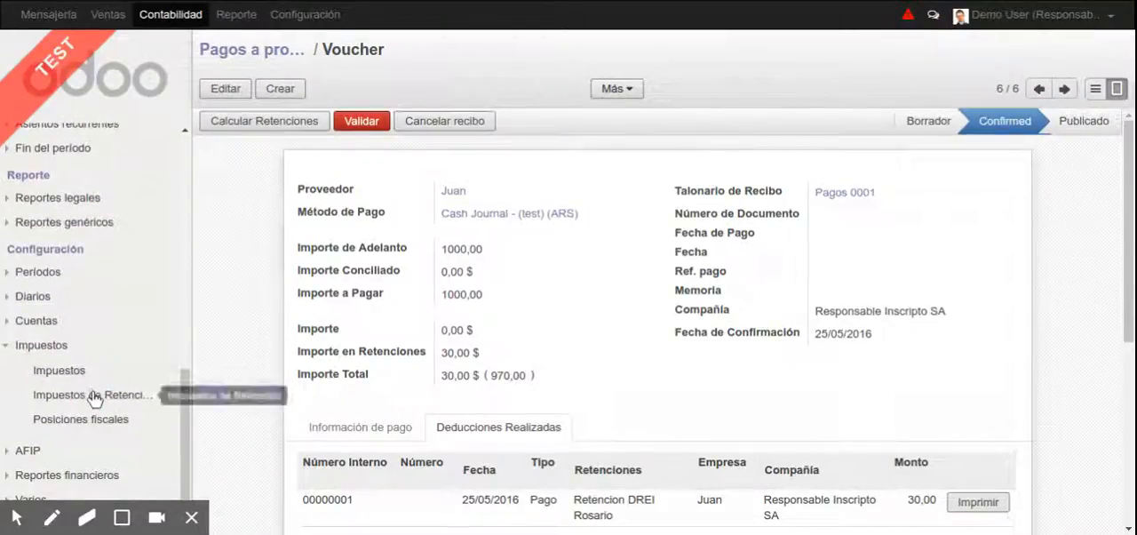
click(89, 394)
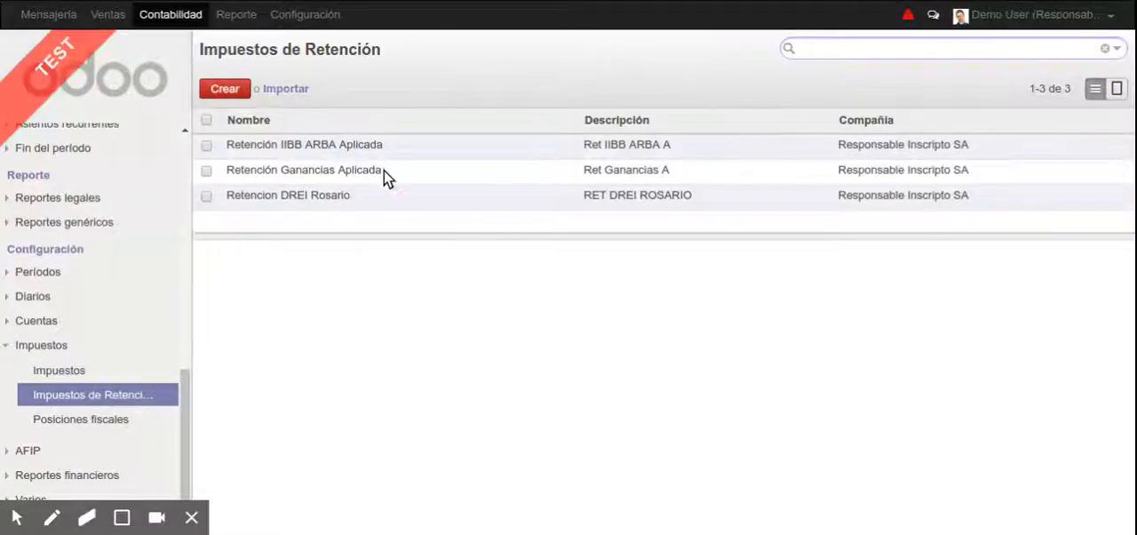
click(383, 171)
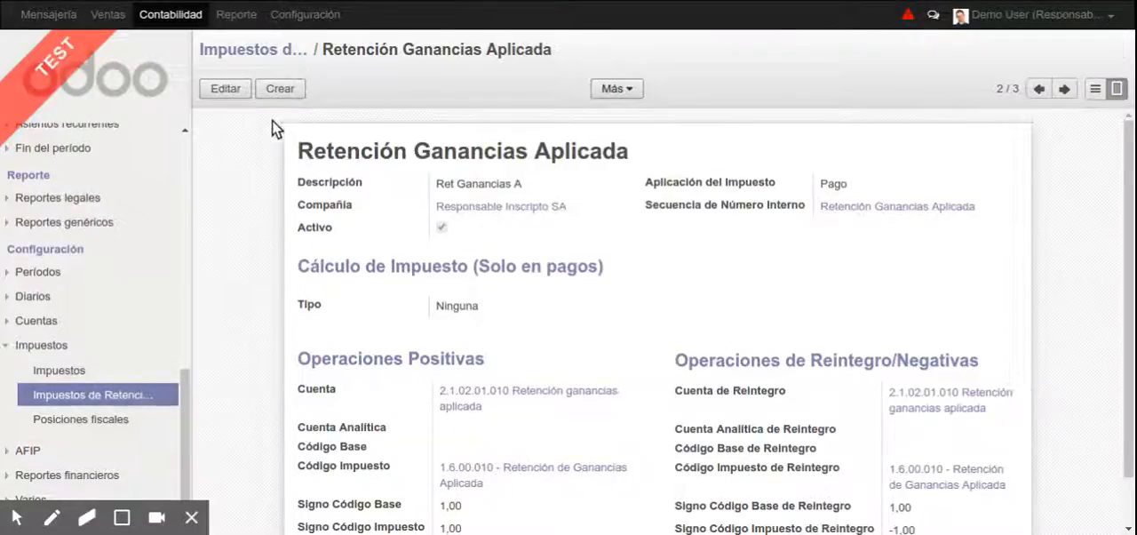
click(226, 89)
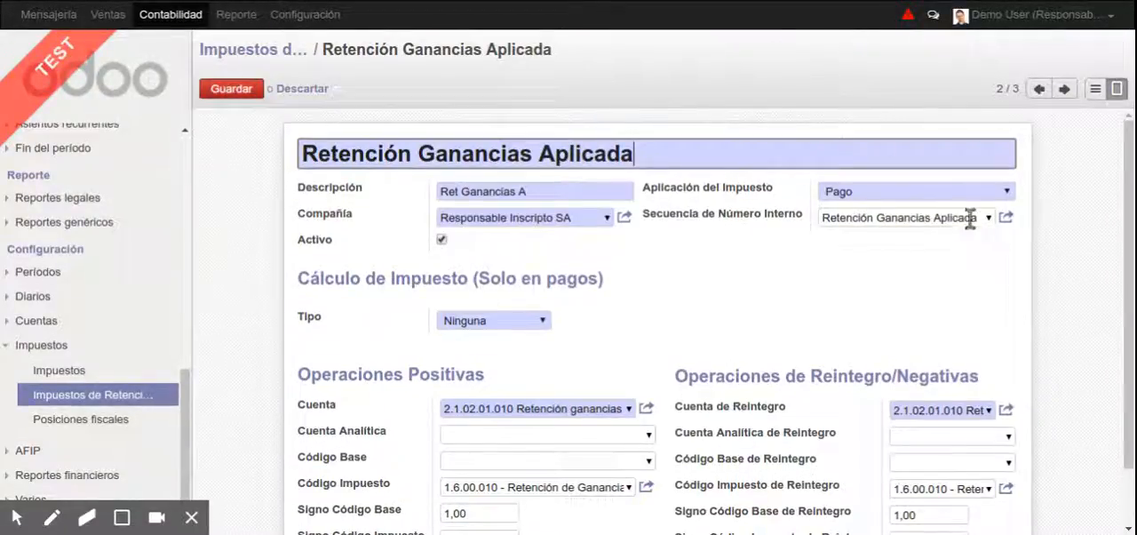
scroll(1132, 241, down, 2)
scroll(1132, 241, up, 2)
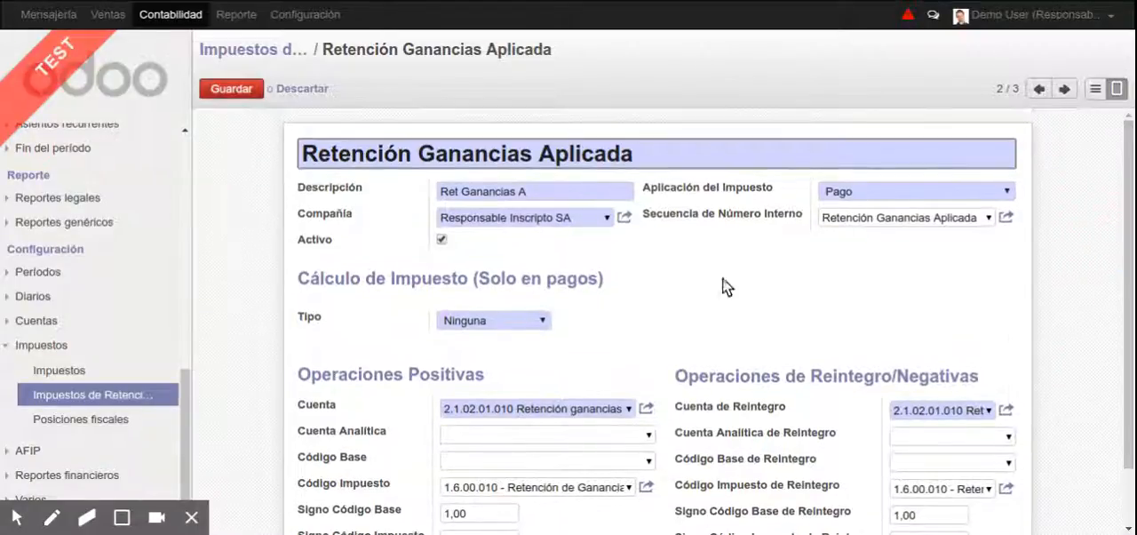
click(537, 322)
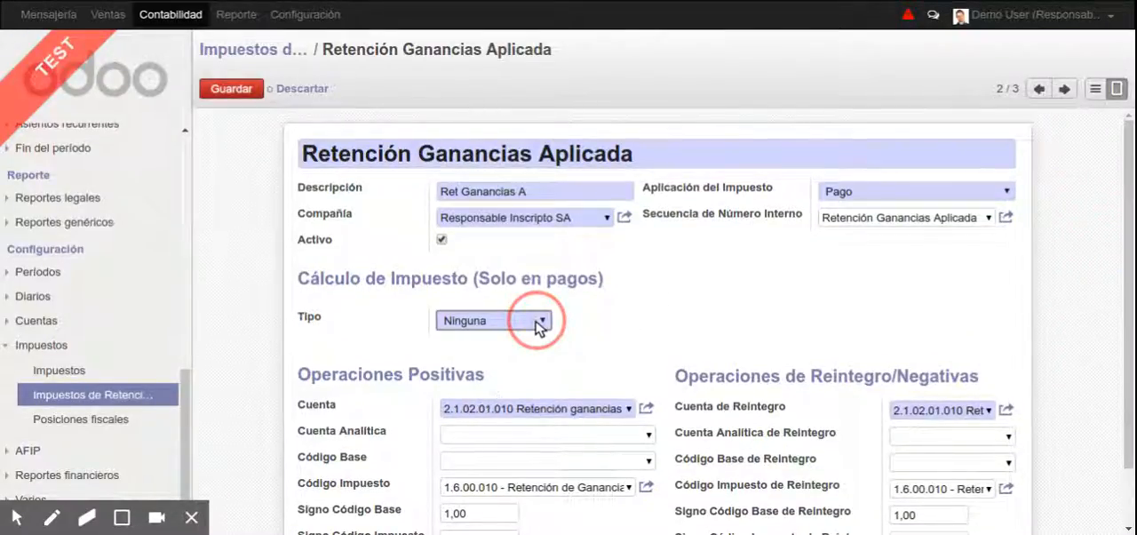
click(566, 353)
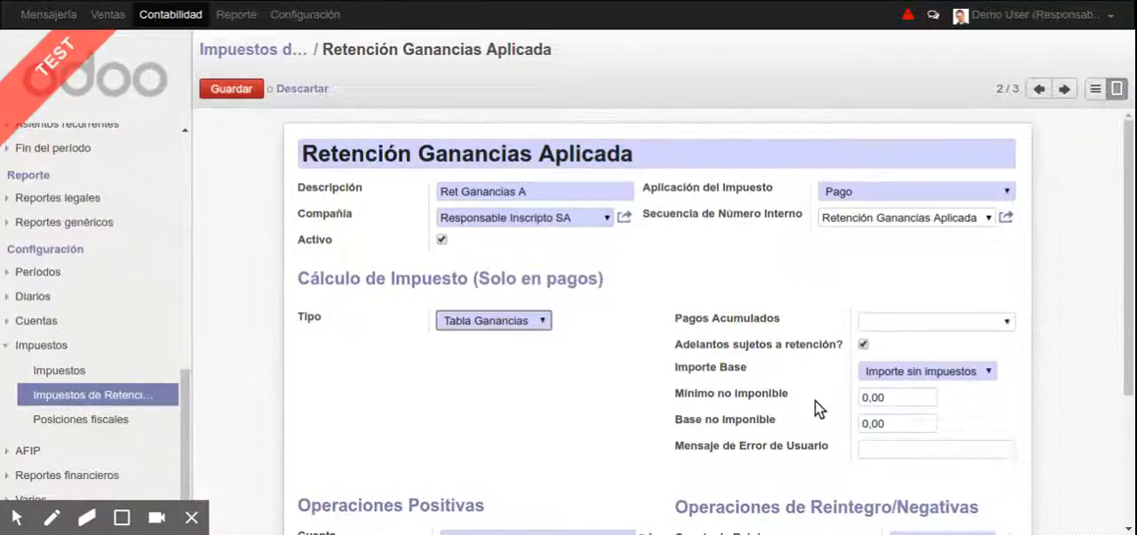
Set Pagos Acumulados to Mes for Retención Ganancias Aplicada and save the withholding tax
click(955, 322)
click(942, 350)
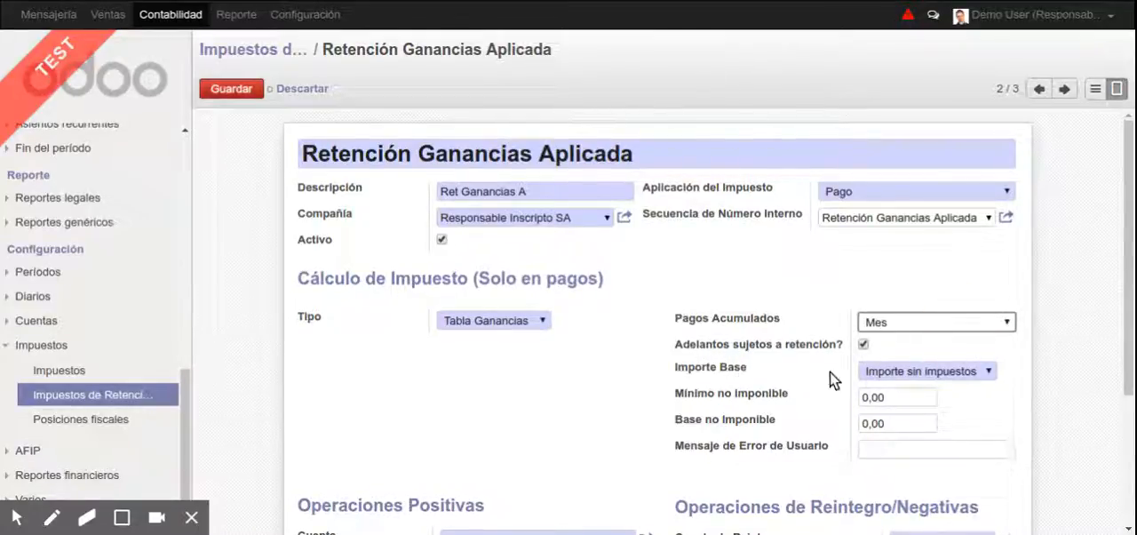
click(241, 89)
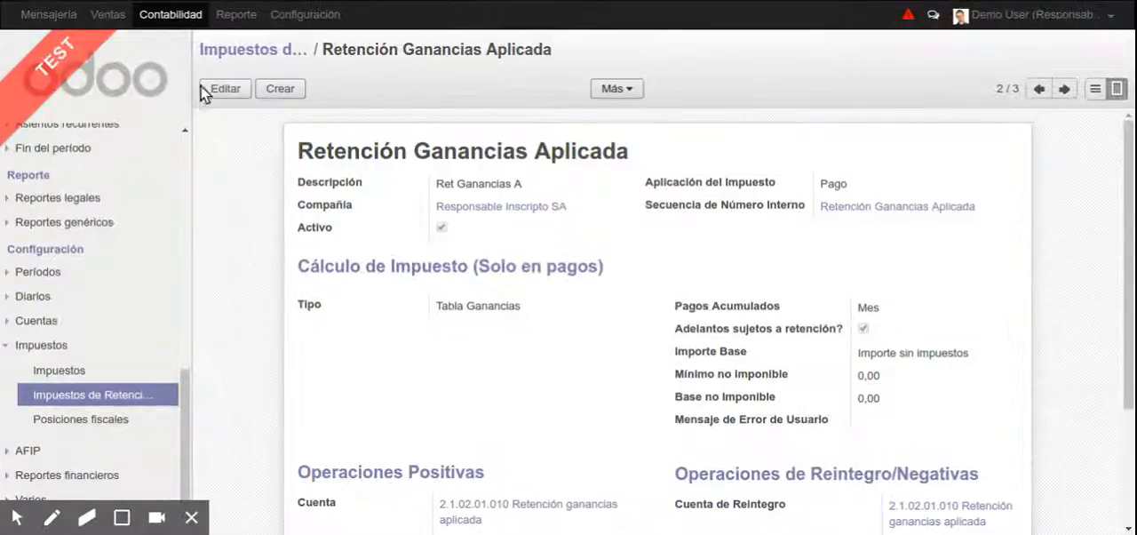
click(204, 88)
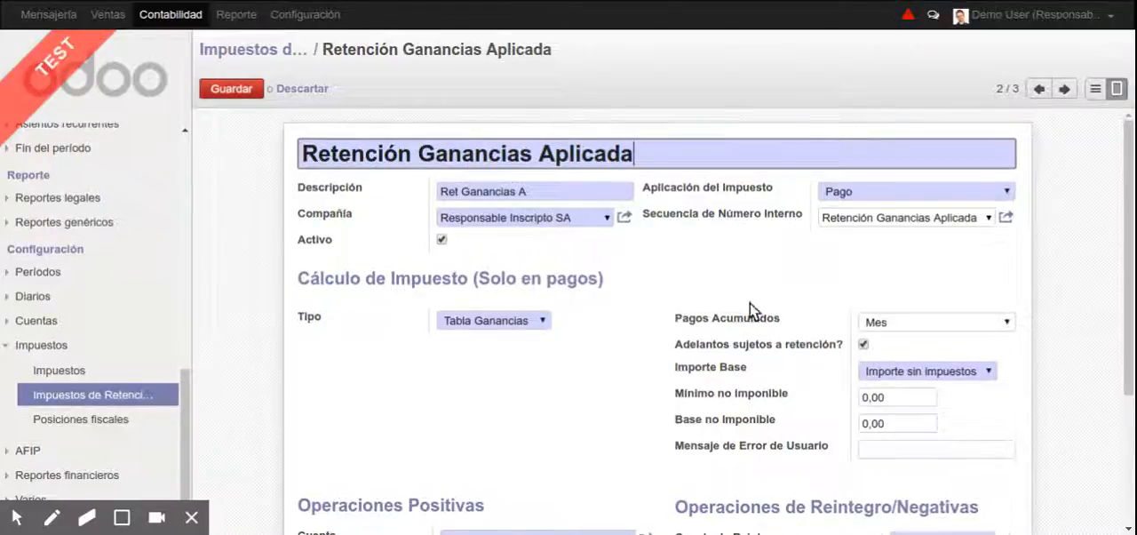
click(227, 90)
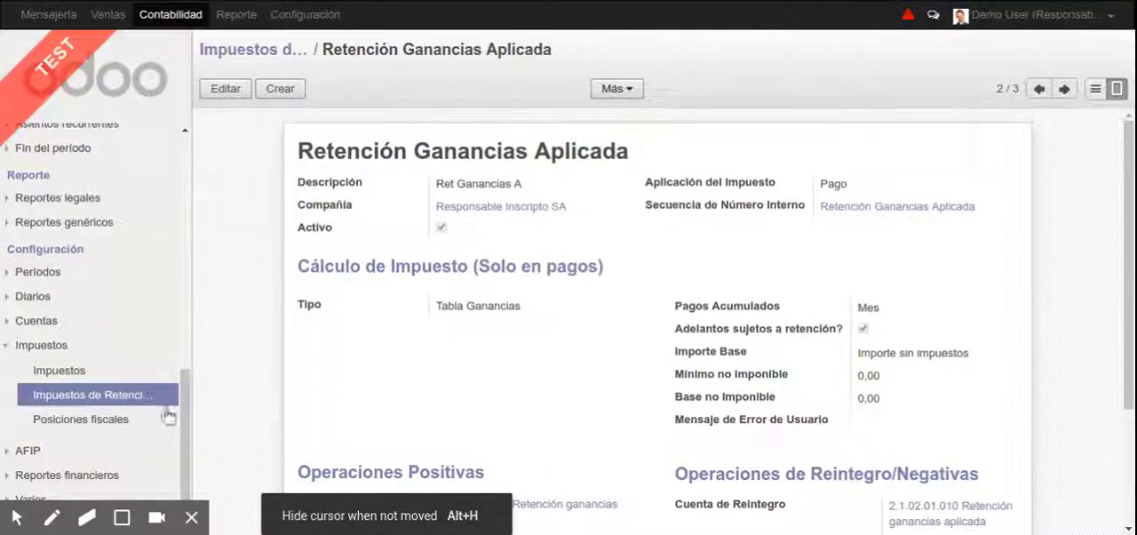
Open the AFIP Escalas Ganancias table to examine the income tax brackets
click(47, 457)
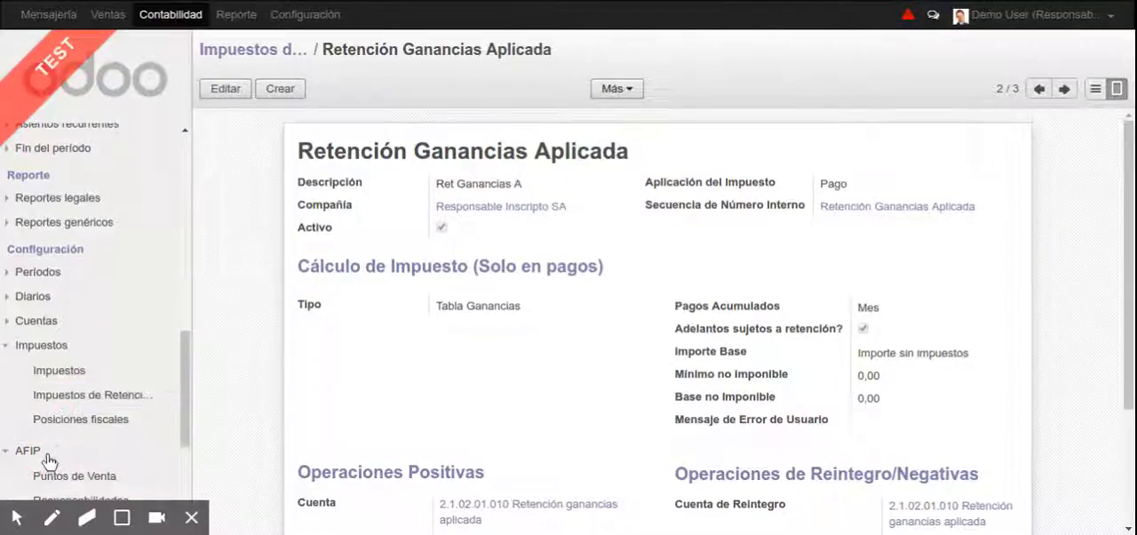
scroll(88, 382, down, 3)
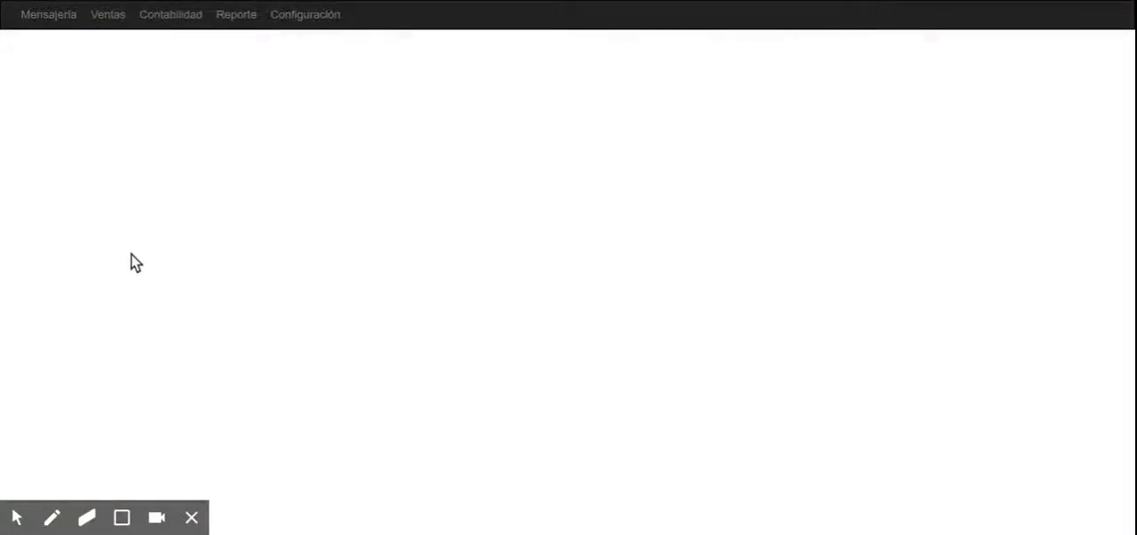
scroll(131, 267, down, 8)
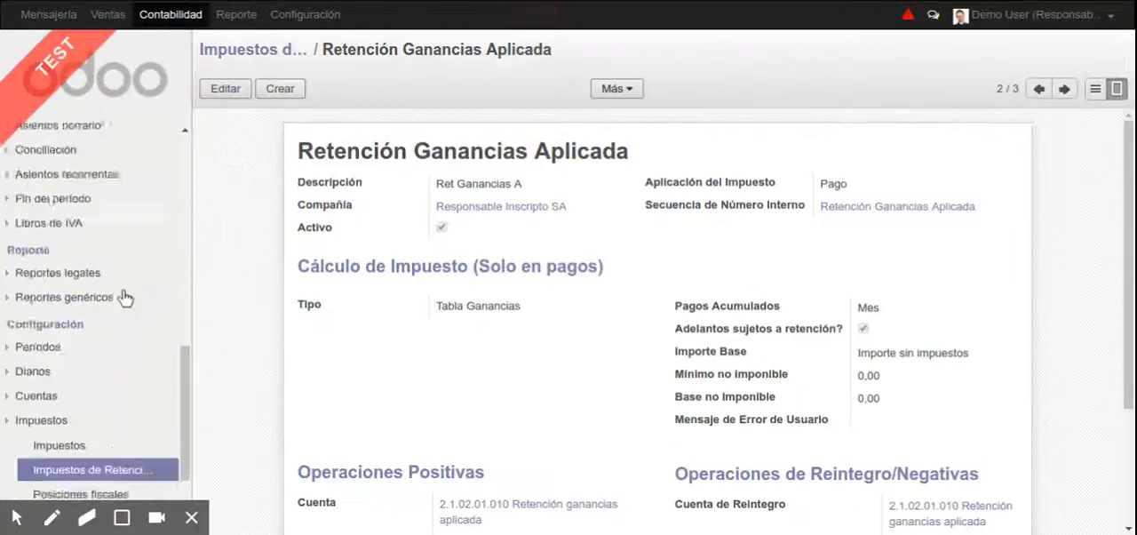
scroll(89, 400, down, 6)
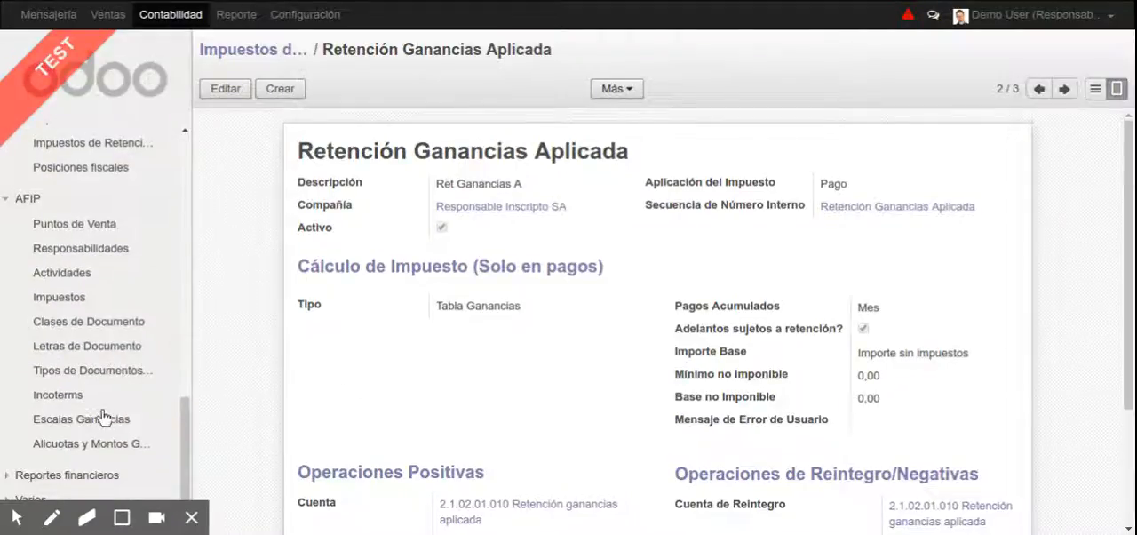
click(93, 420)
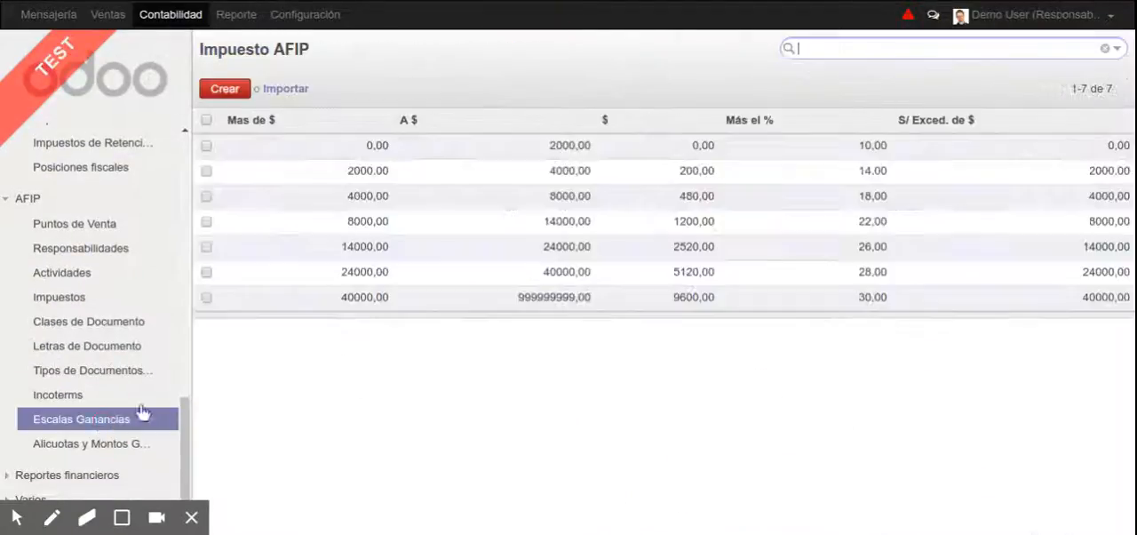
Examine the regimes, rates and non-taxable amounts listed under Alicuotas y Montos Ganancias
click(54, 443)
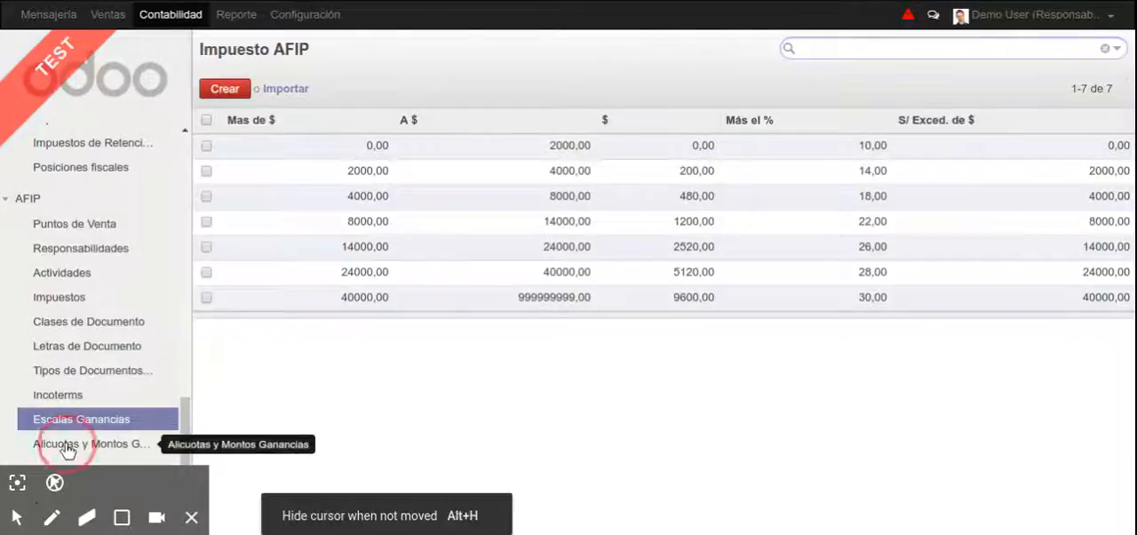
scroll(807, 258, down, 8)
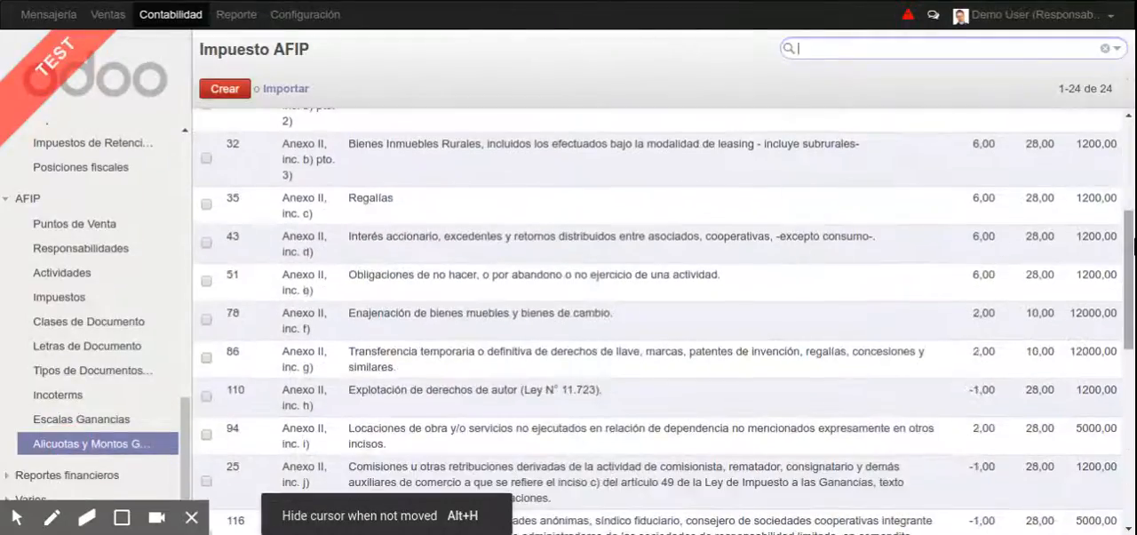
scroll(1124, 238, up, 10)
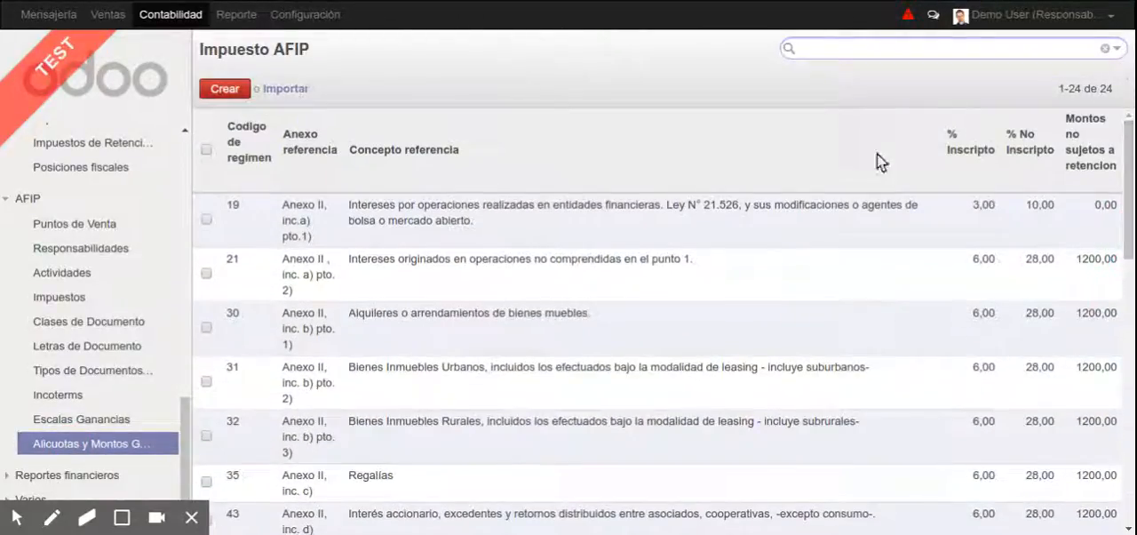
Reopen the Retención Ganancias Aplicada record from the withholding taxes to review its calculation settings
scroll(132, 274, up, 4)
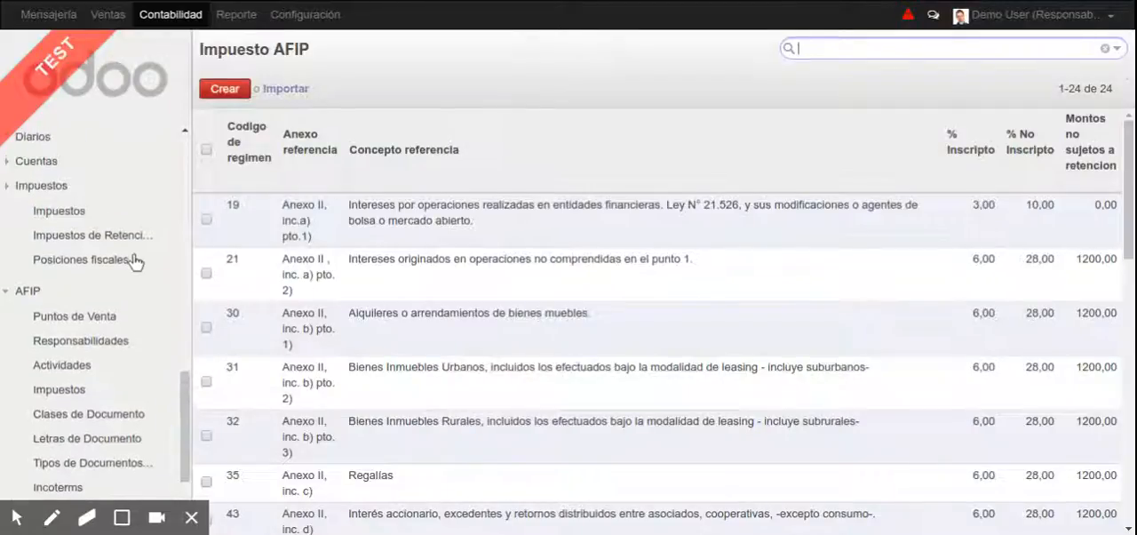
click(105, 328)
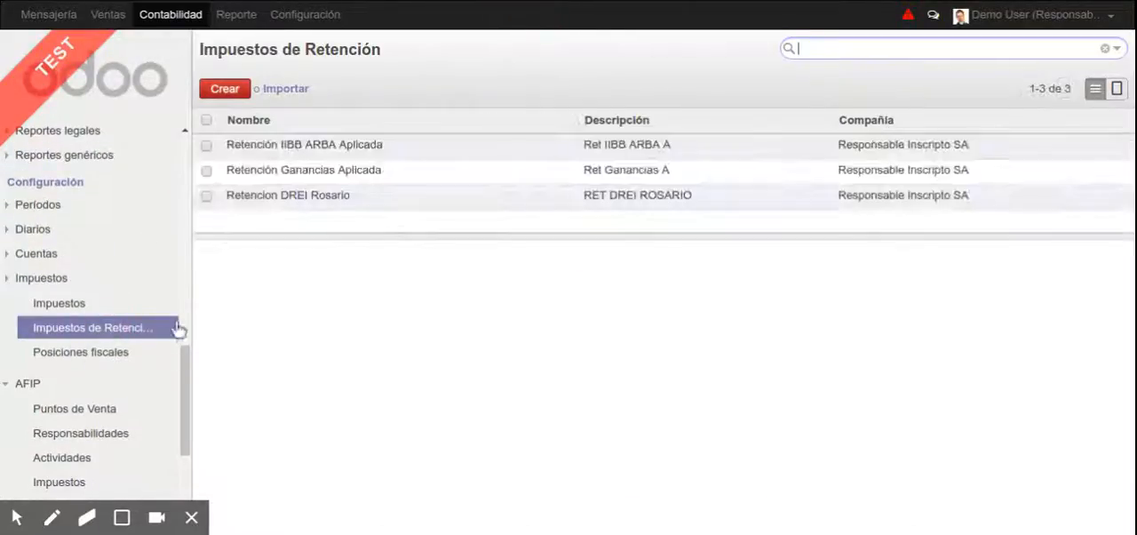
click(403, 178)
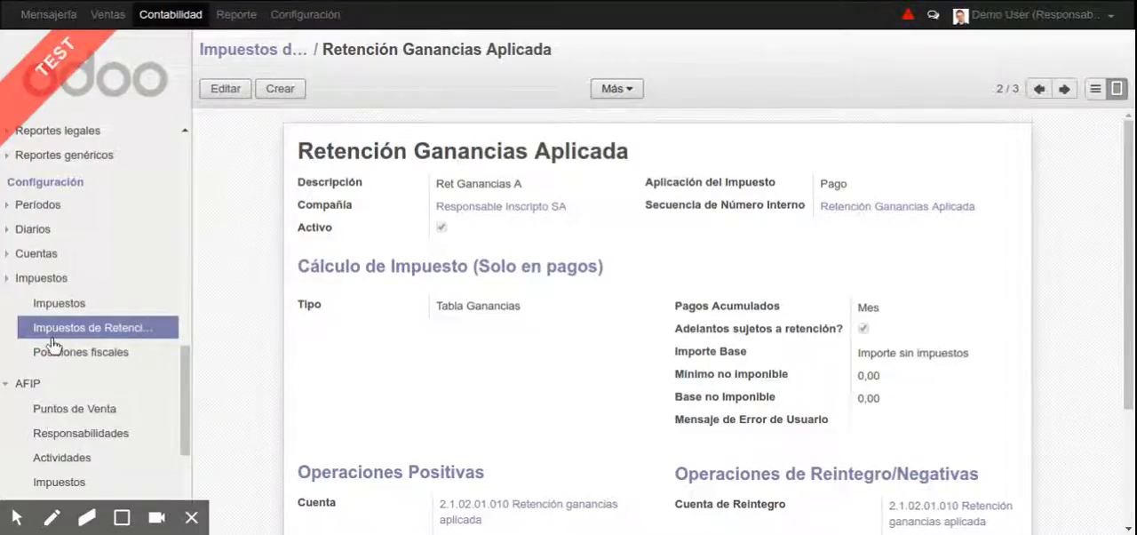
Add regimes 78 and 21 to Regímenes Ganancias in the configuration of the company Responsable Inscripto SA and save it
click(477, 208)
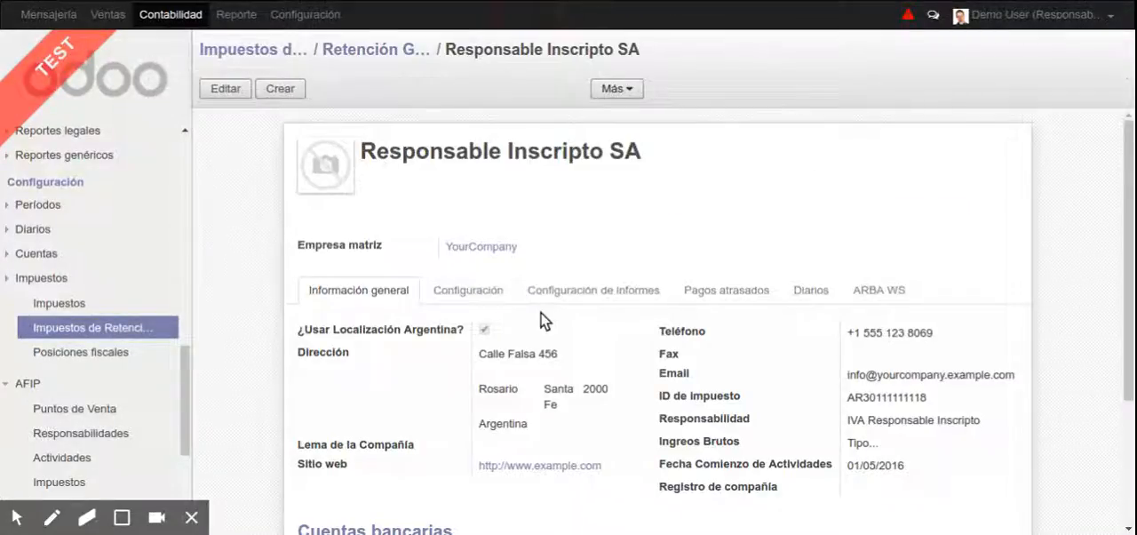
key(alt+e)
click(471, 355)
scroll(498, 342, down, 1)
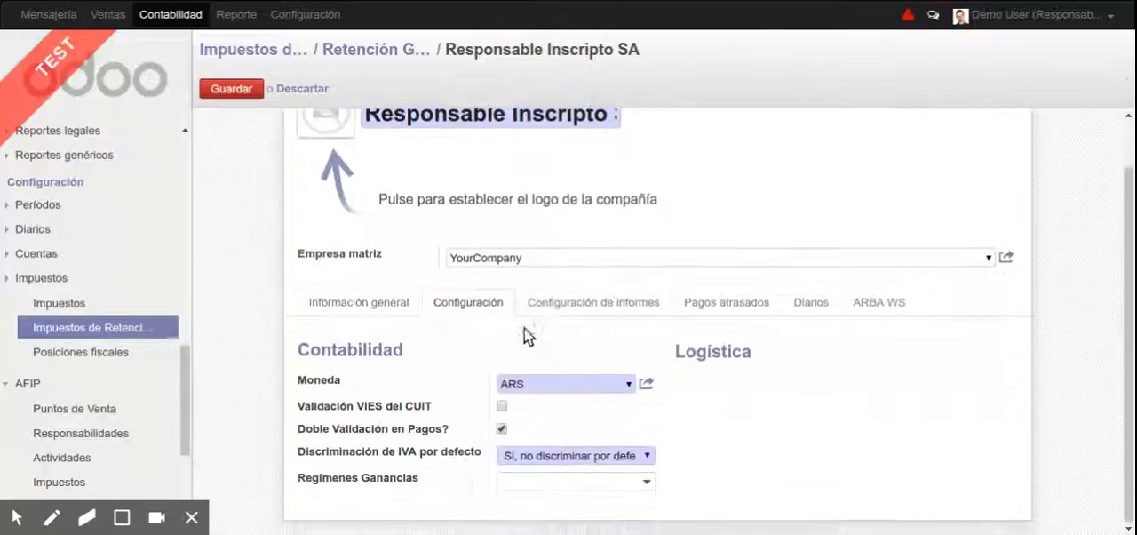
click(611, 479)
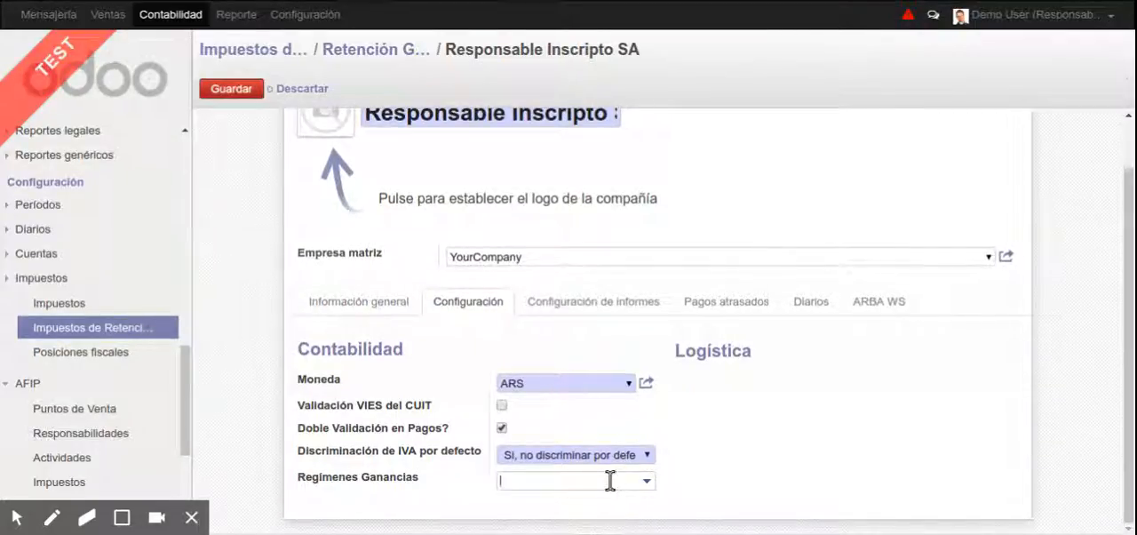
text(79)
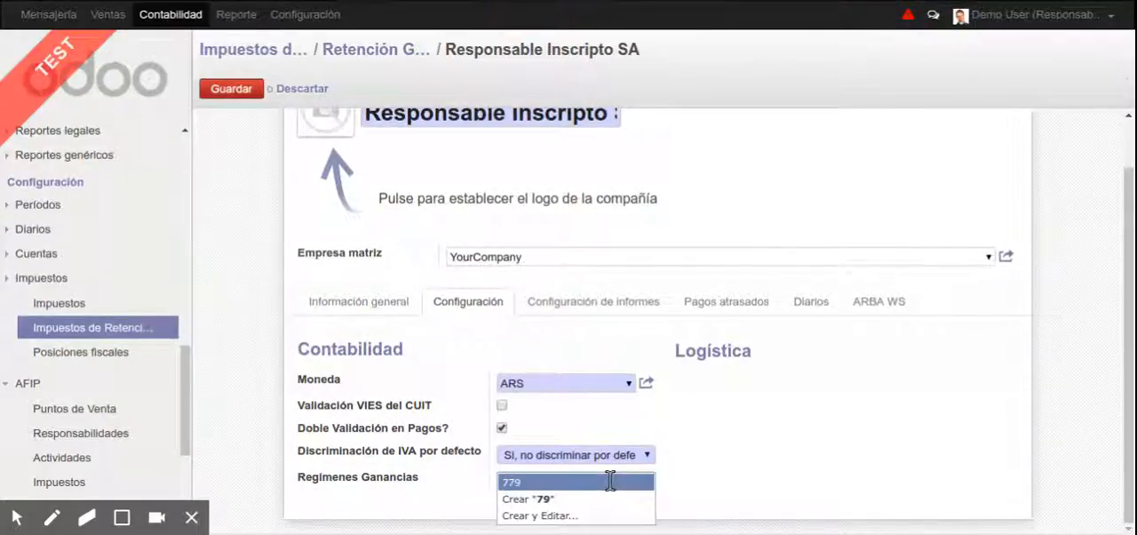
key(BackSpace)
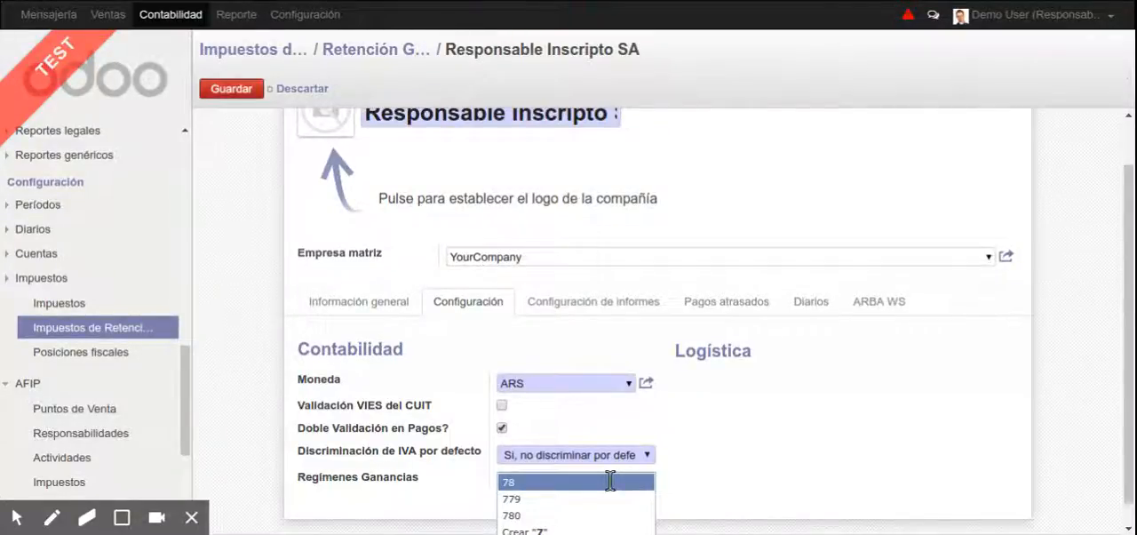
key(Return)
text(21)
key(Return)
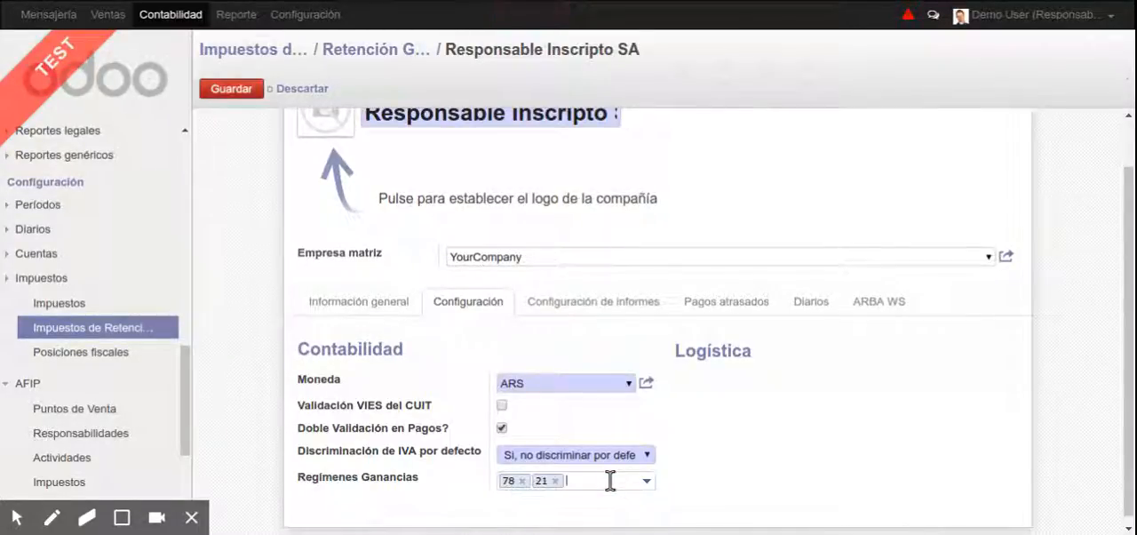
key(alt+s)
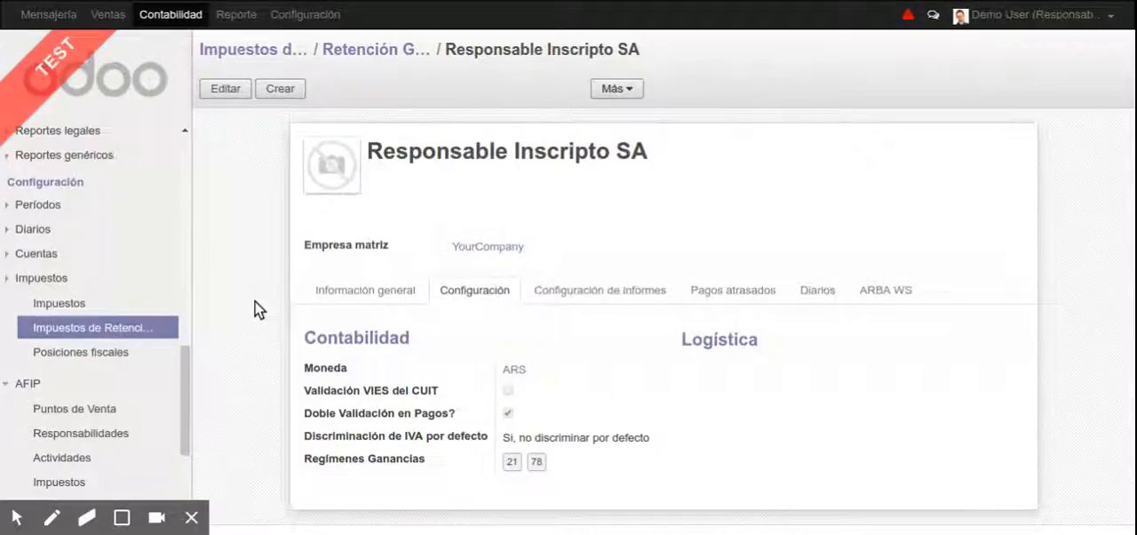
Create a new supplier payment and set Proveedor to the individual supplier used in the earlier payments
scroll(89, 299, up, 5)
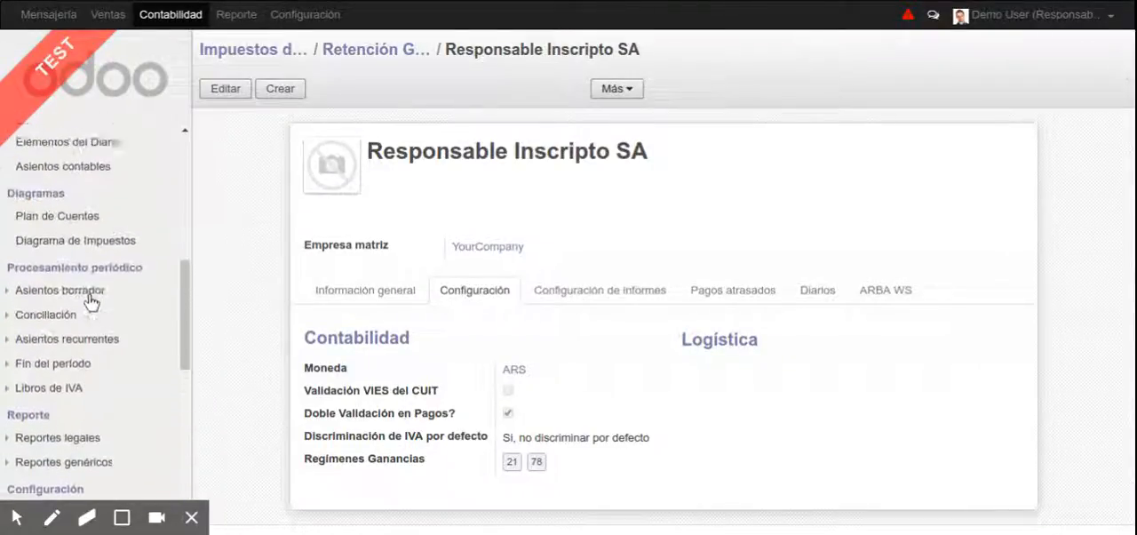
scroll(89, 295, up, 8)
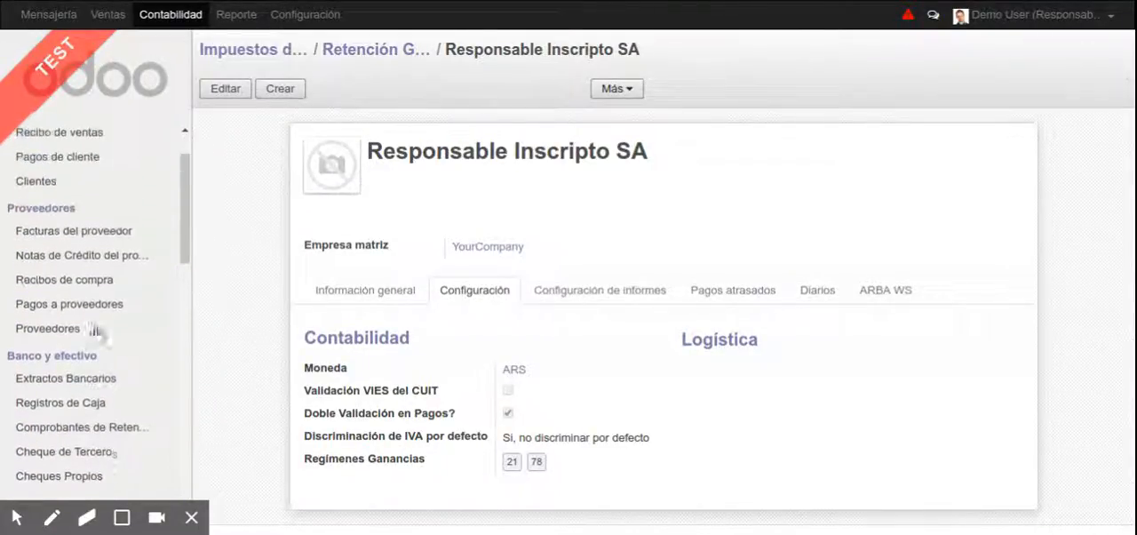
click(99, 307)
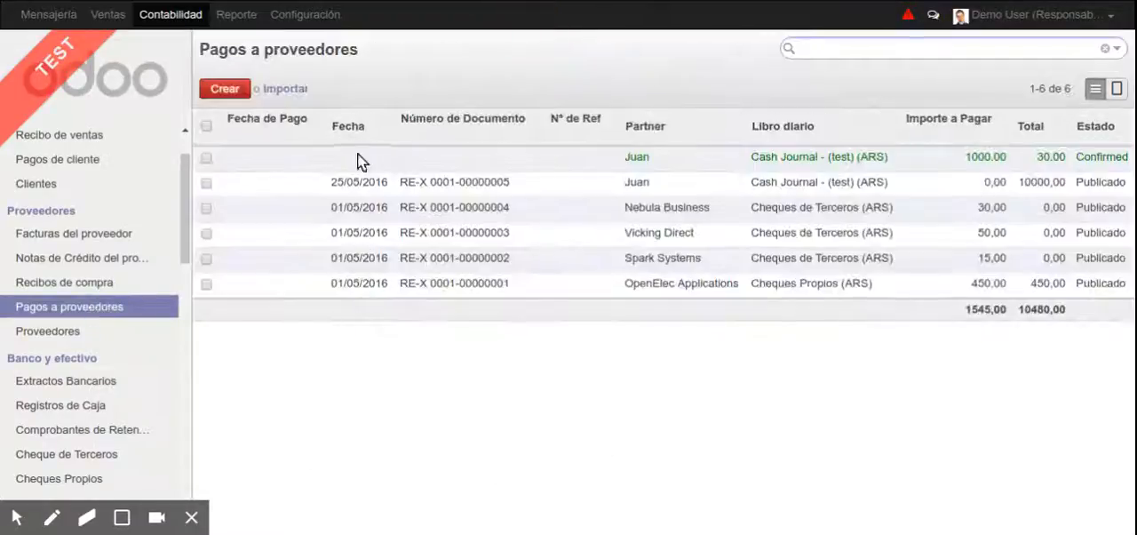
click(231, 90)
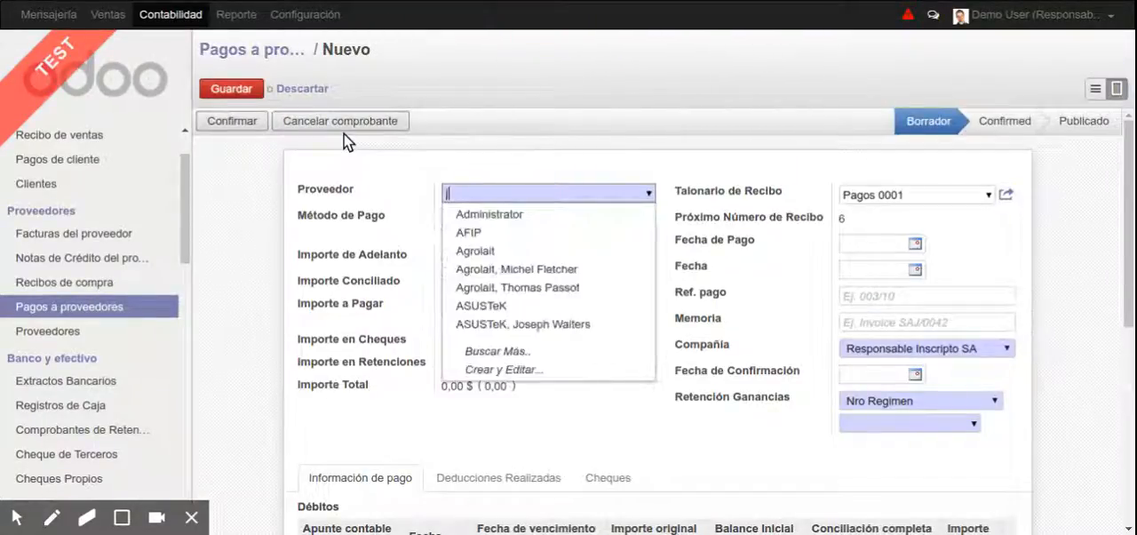
text(juan)
key(Return)
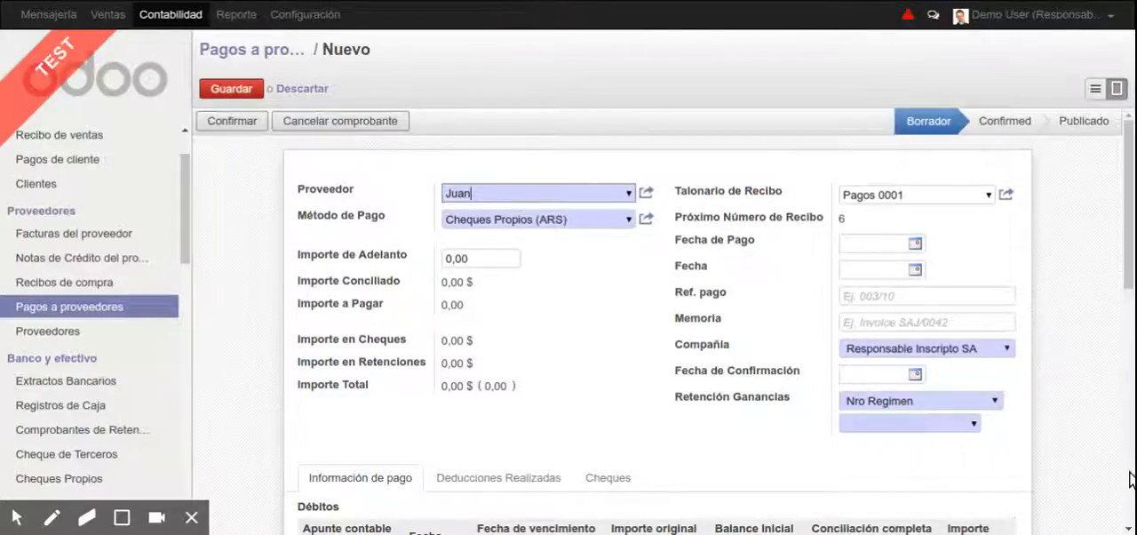
Set Retención Ganancias on the new payment to Nro Regimen with regime 21
click(939, 396)
click(966, 421)
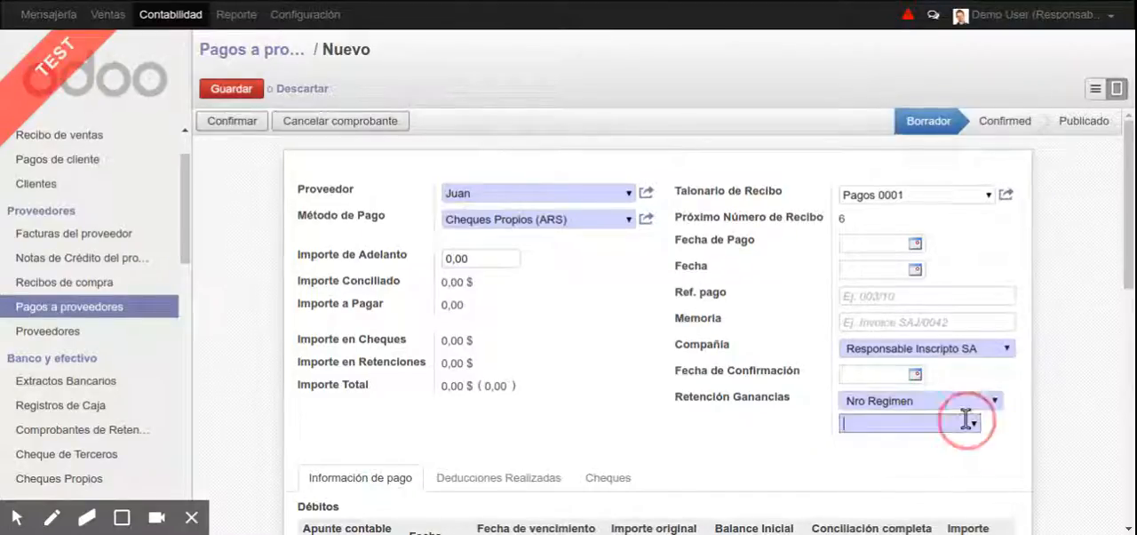
click(942, 438)
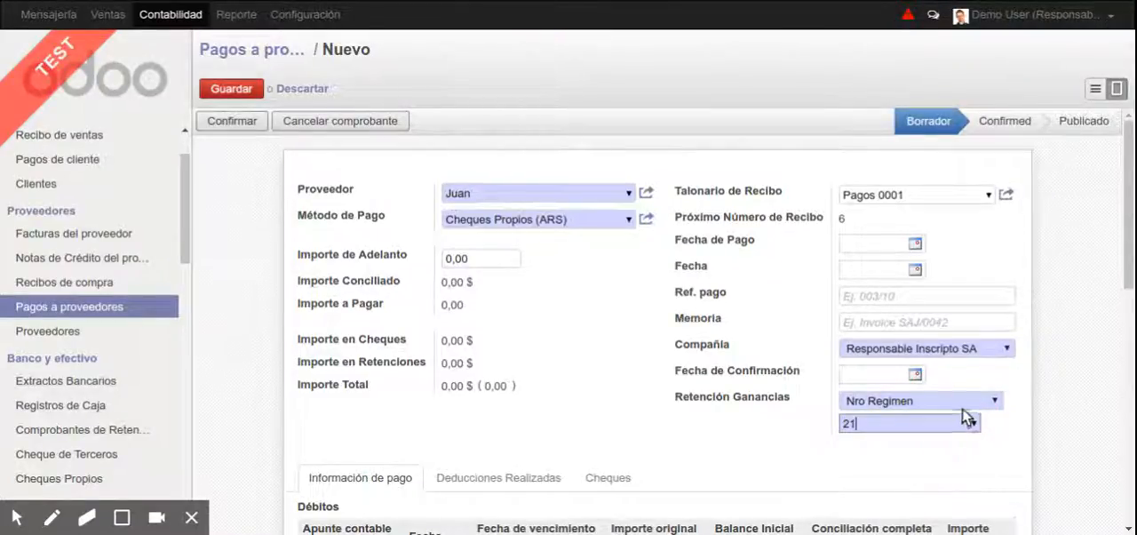
click(964, 409)
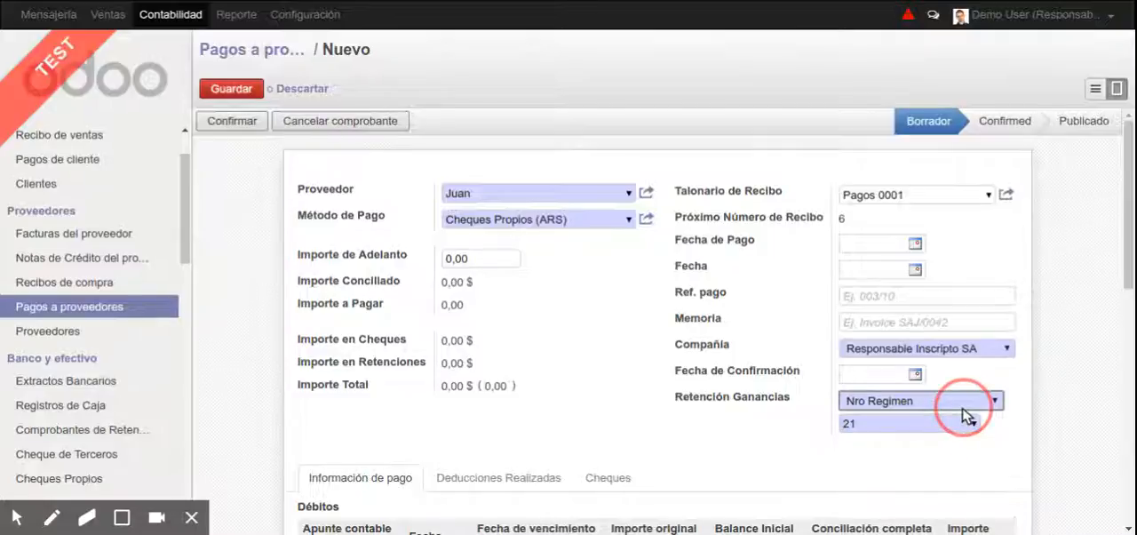
click(934, 410)
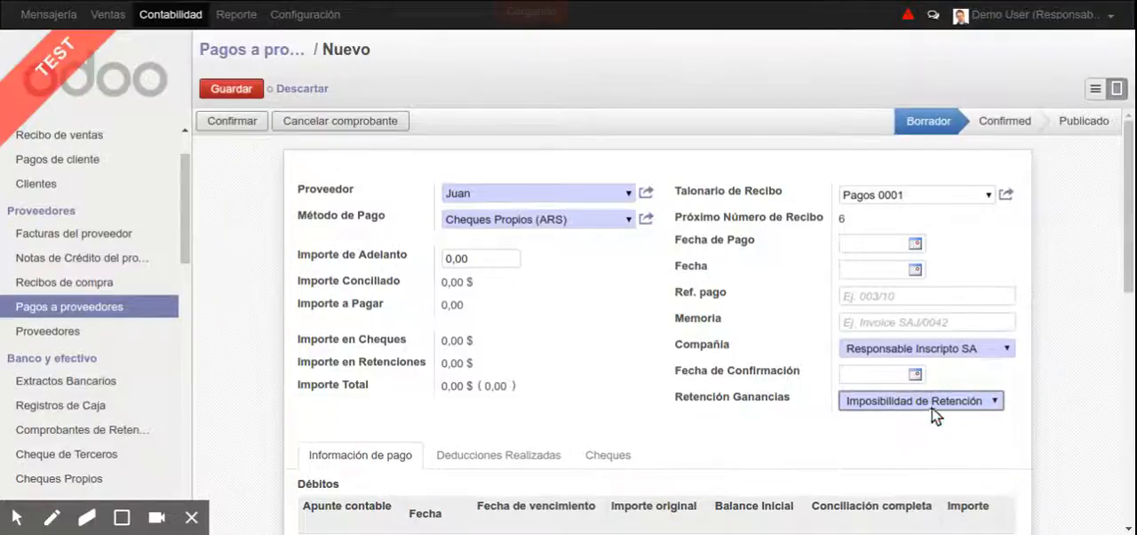
click(912, 459)
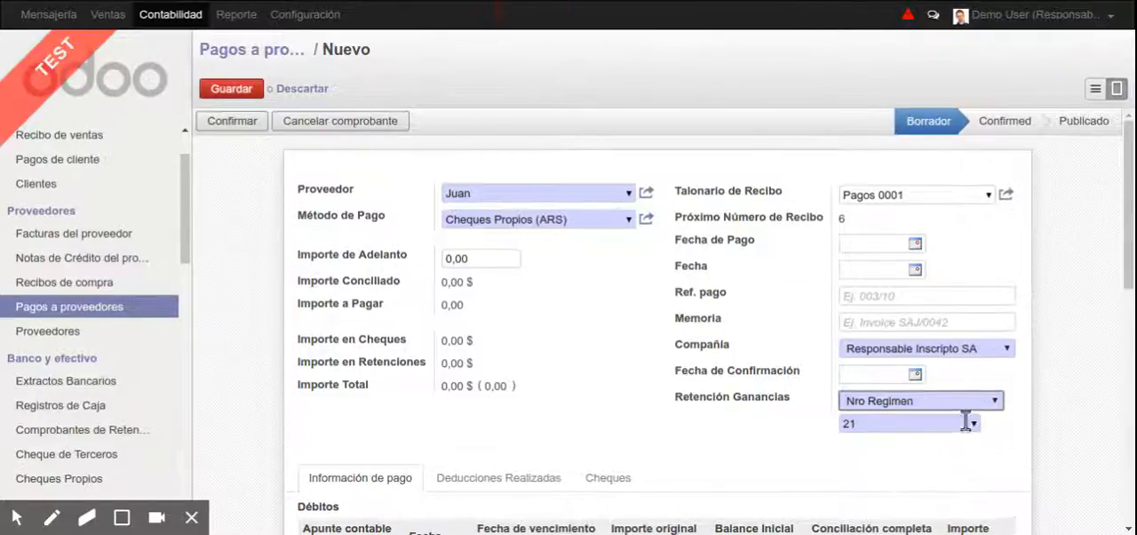
Set Importe de Adelanto to 10000 on the supplier payment and confirm it
click(505, 255)
text(1000)
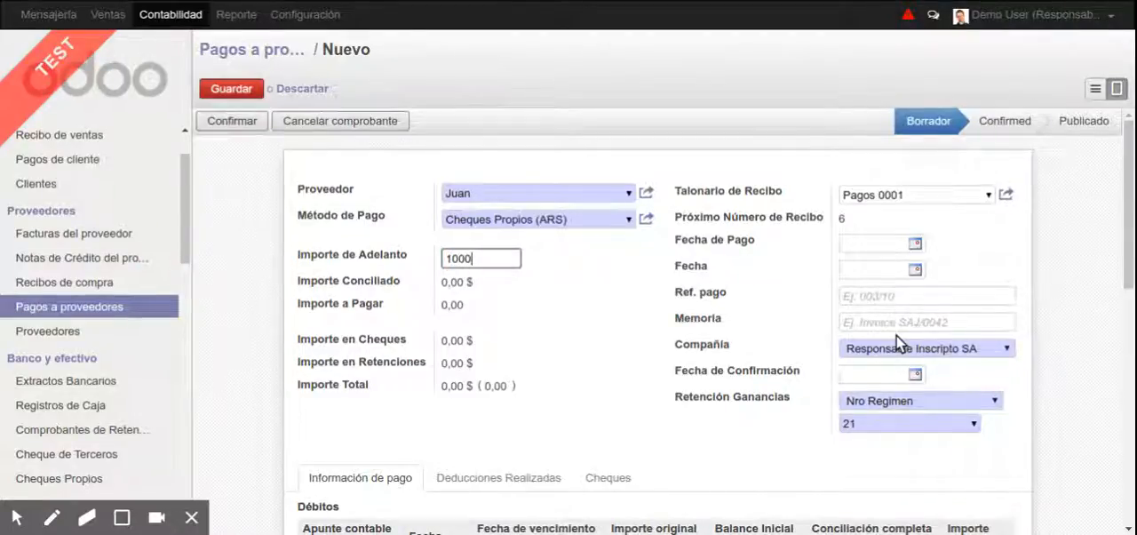
key(Tab)
scroll(635, 394, down, 3)
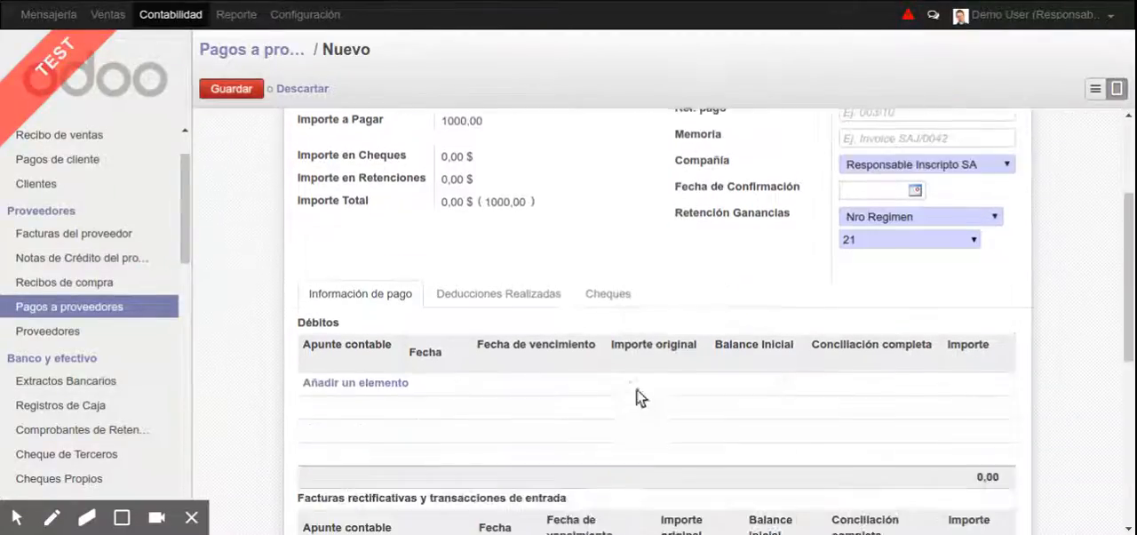
scroll(679, 400, down, 1)
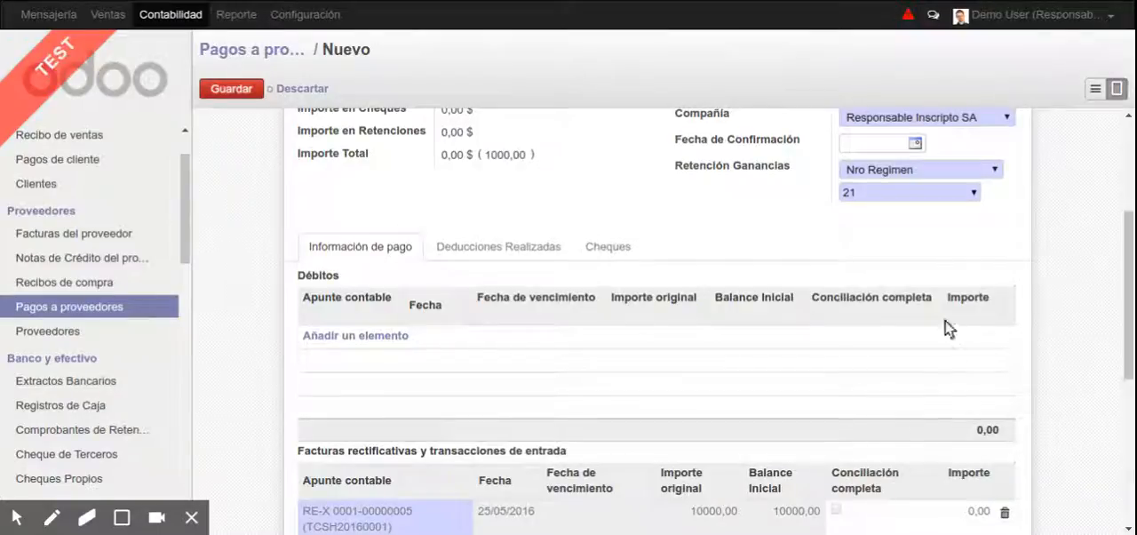
scroll(937, 327, up, 5)
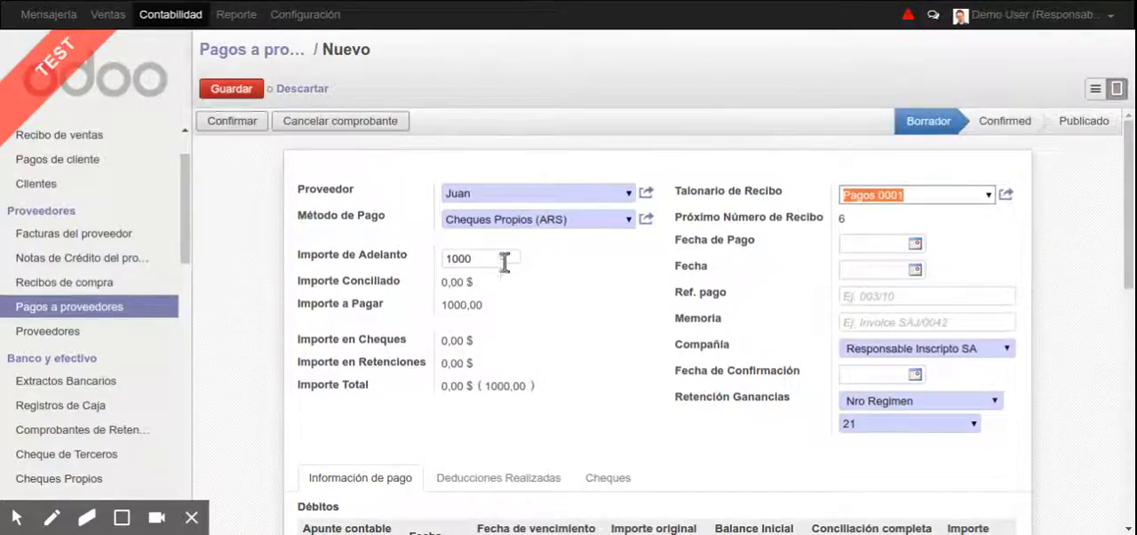
click(506, 255)
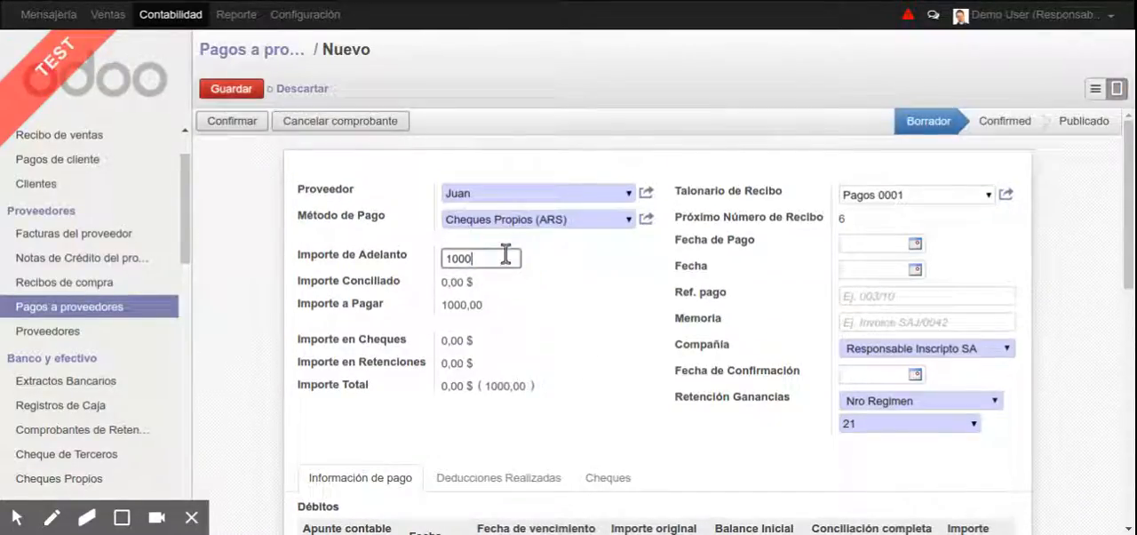
click(241, 127)
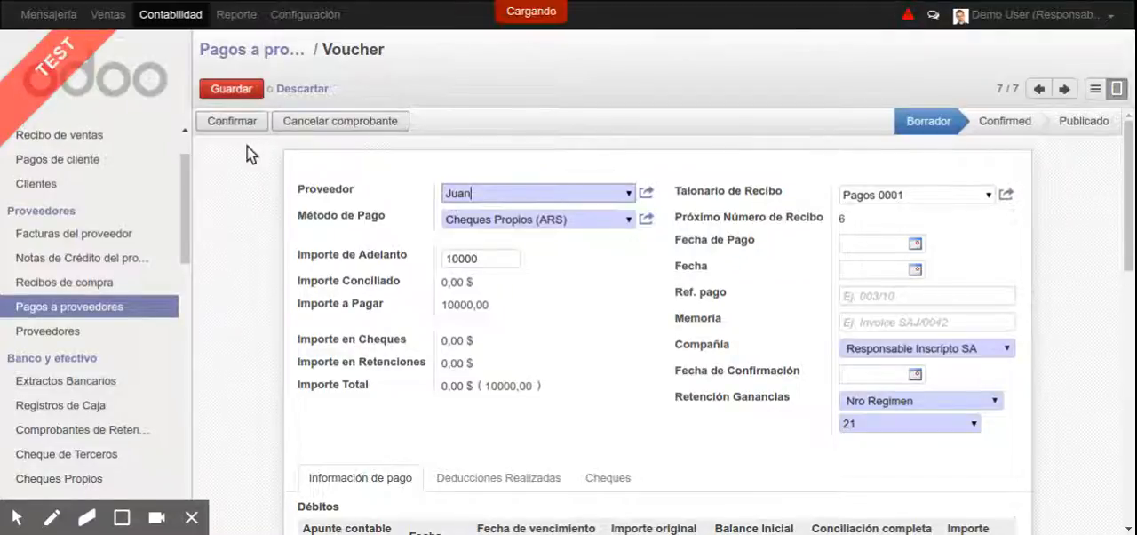
Try to calculate the withholdings on the confirmed payment, dismiss the warnings and save the voucher
click(297, 121)
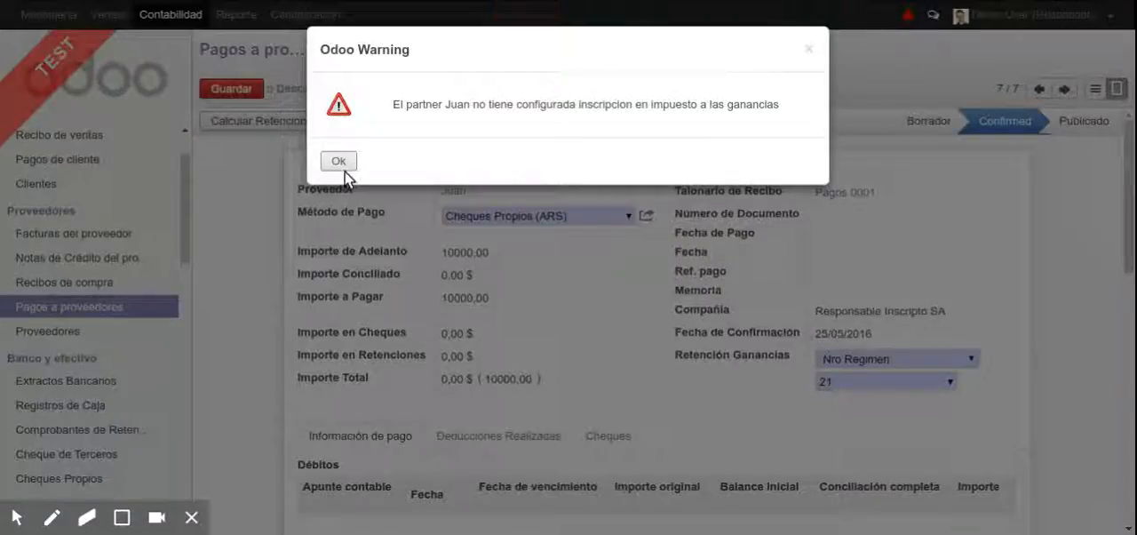
click(339, 162)
click(337, 163)
click(254, 124)
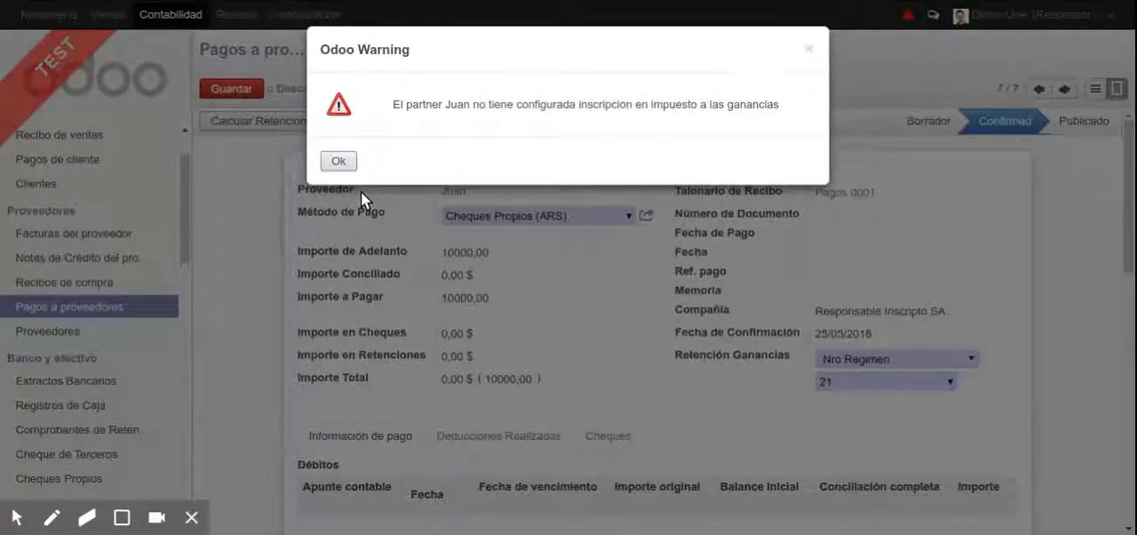
key(Escape)
key(alt+s)
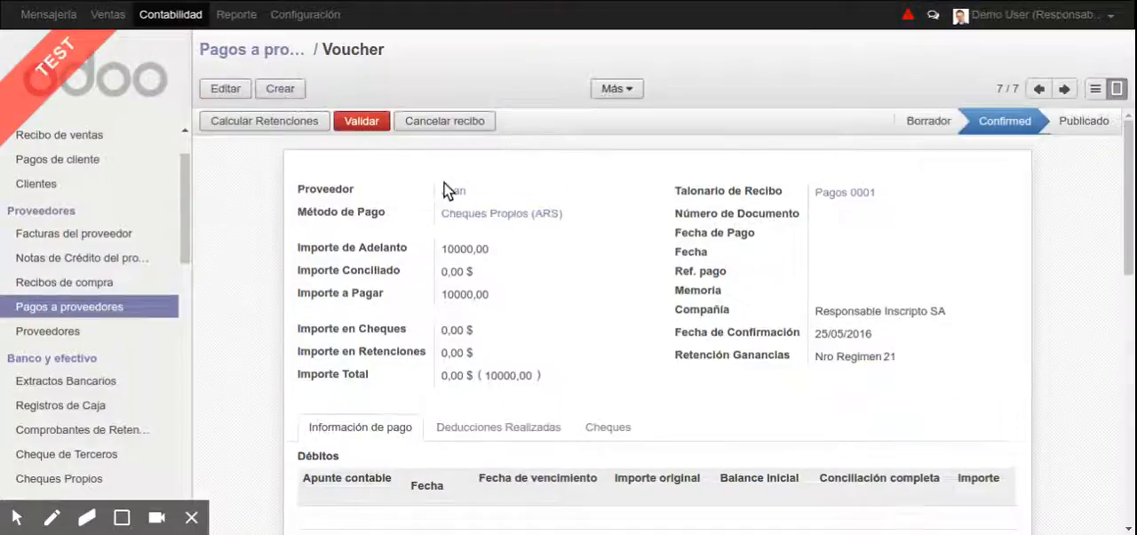
Open the payment's supplier record for editing, set its document type to CUIT and enter the supplier's CUIT number
click(453, 193)
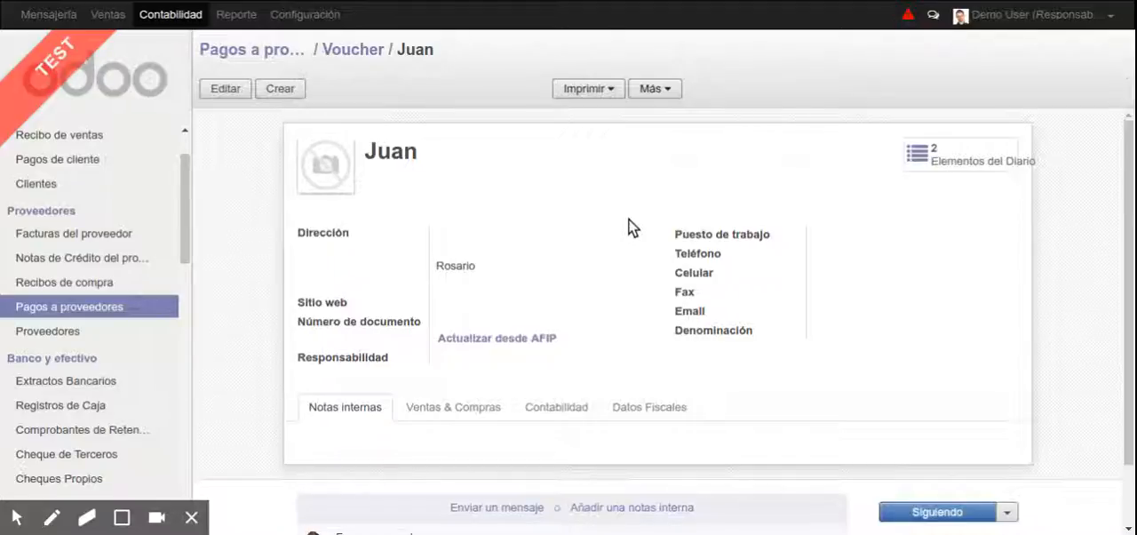
click(225, 89)
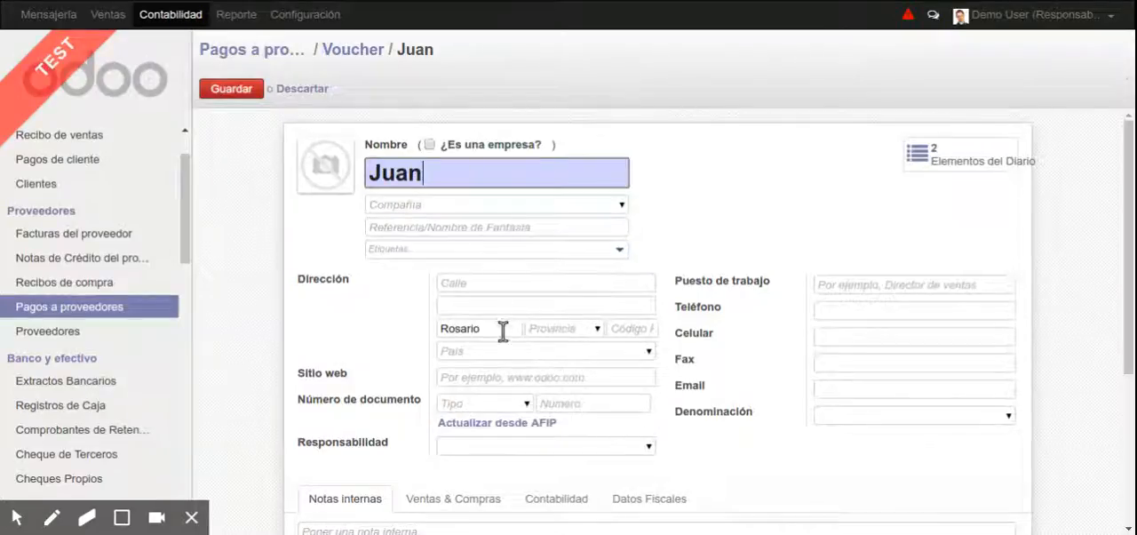
click(490, 398)
text(cuit)
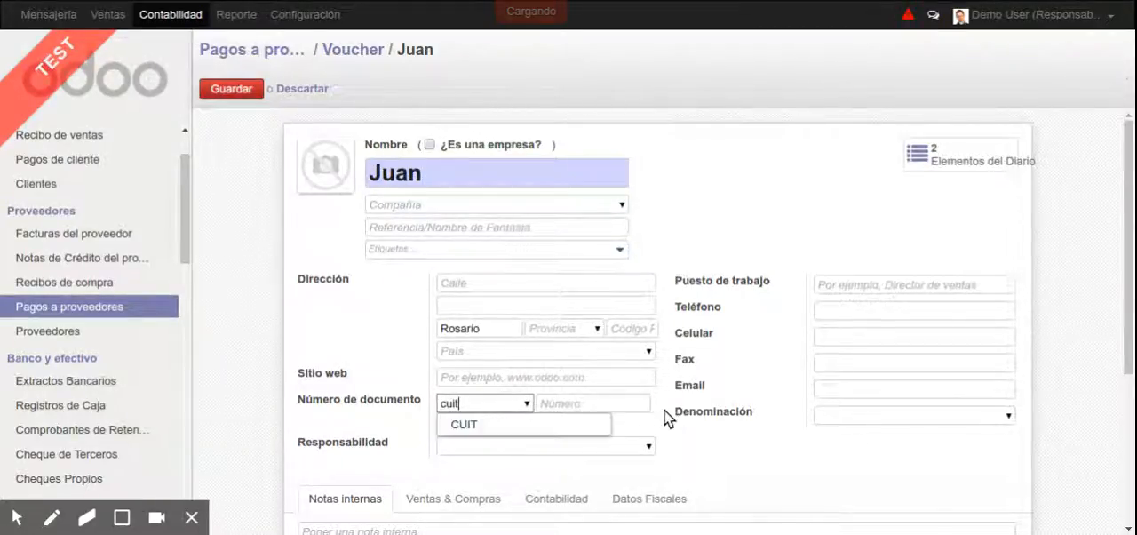
key(Return)
key(Tab)
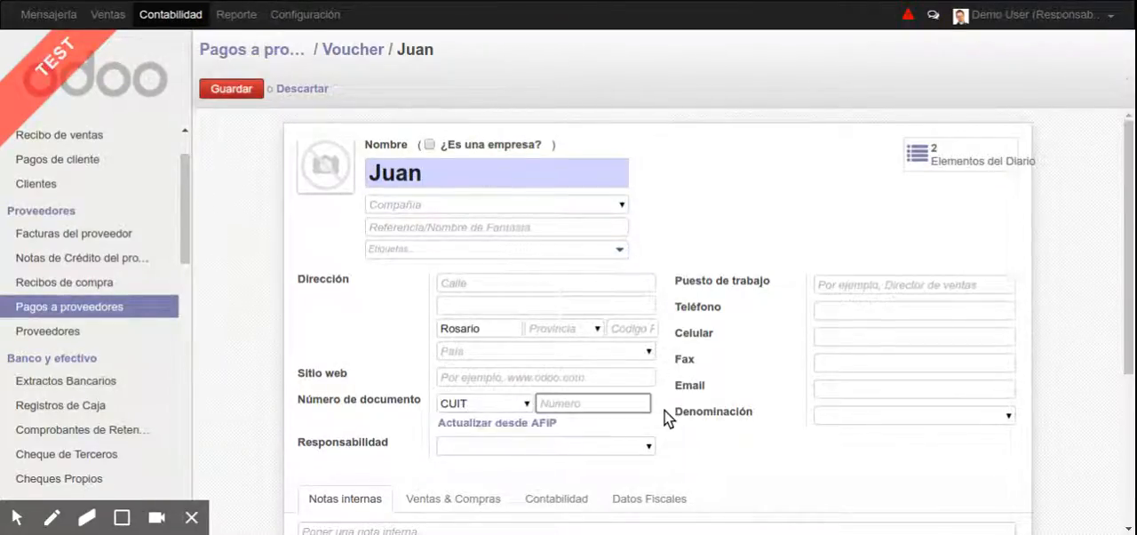
click(664, 405)
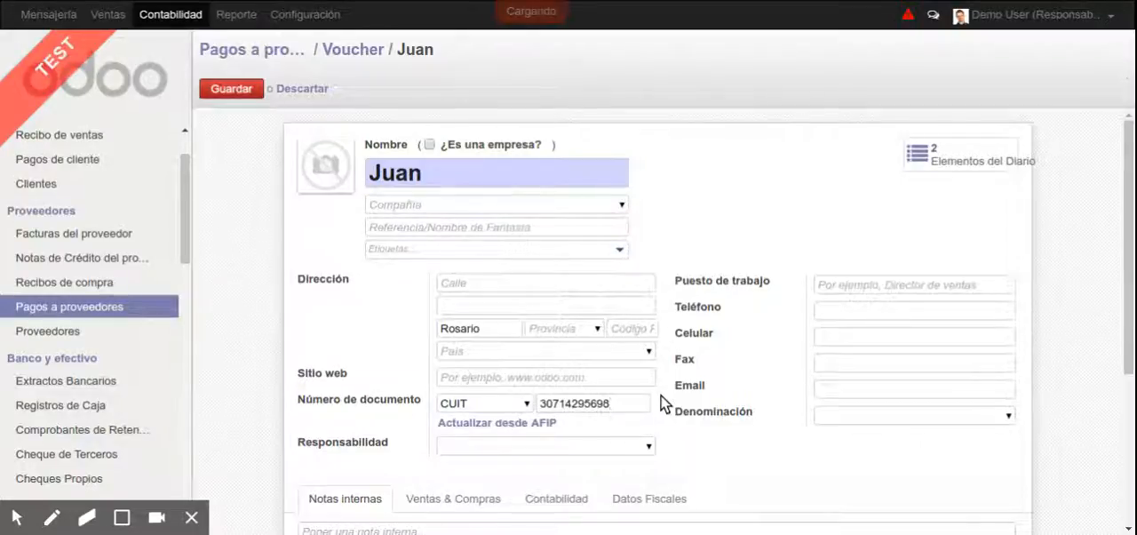
Update the supplier from AFIP, applying all the proposed padrón field values, and close the update dialog
scroll(381, 386, down, 3)
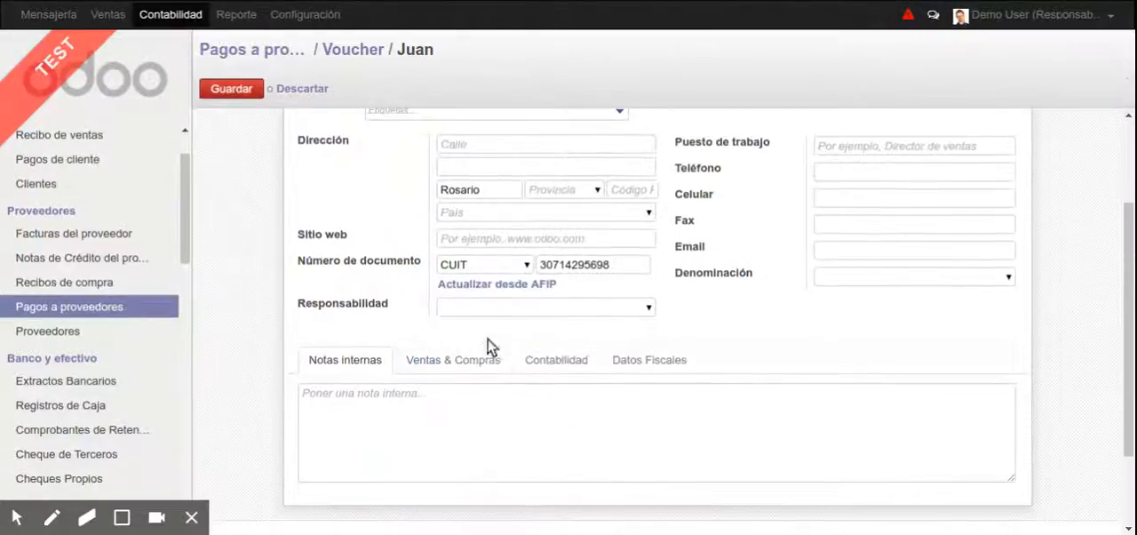
click(536, 283)
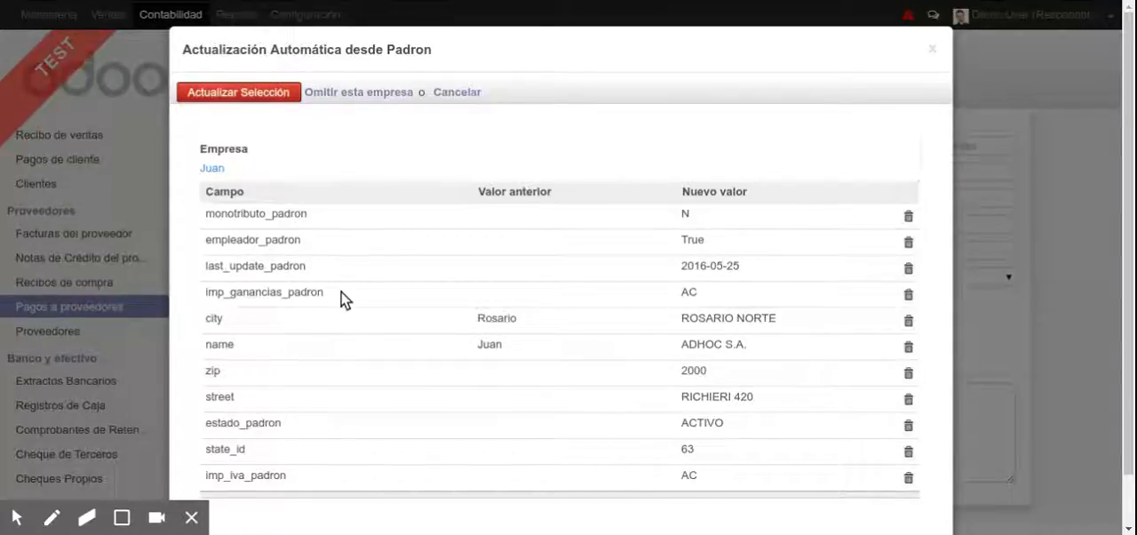
scroll(341, 292, down, 1)
scroll(429, 288, up, 1)
click(229, 93)
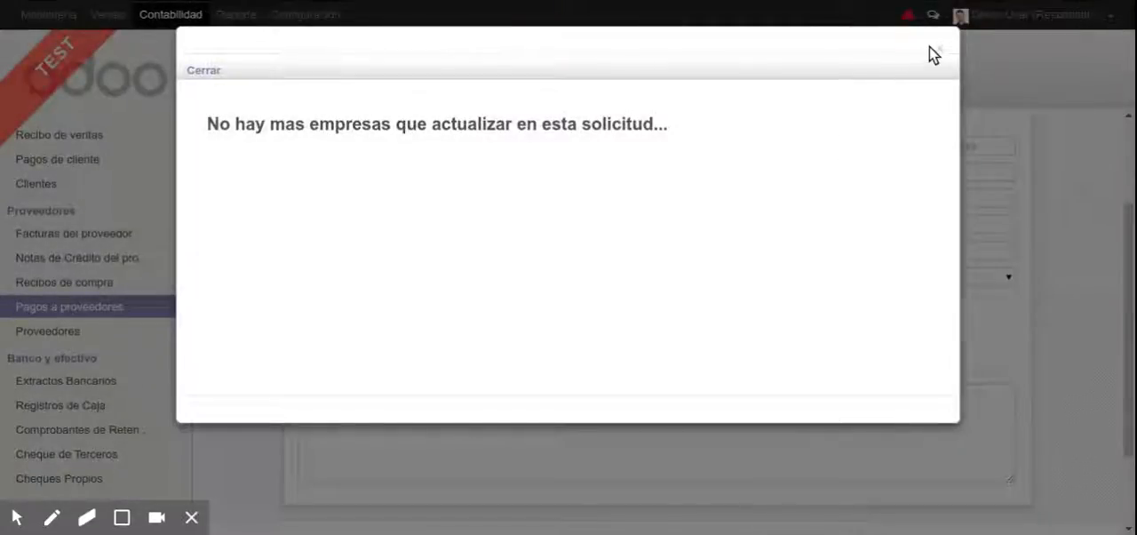
click(941, 50)
Review the supplier's AFIP data under Datos Fiscales and save the supplier record
click(638, 499)
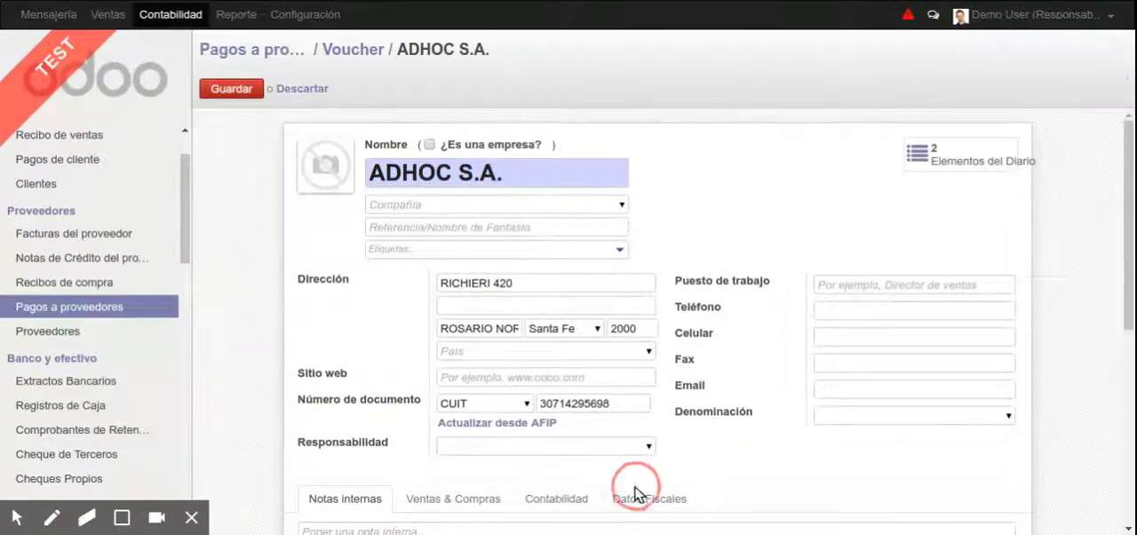
scroll(720, 294, down, 4)
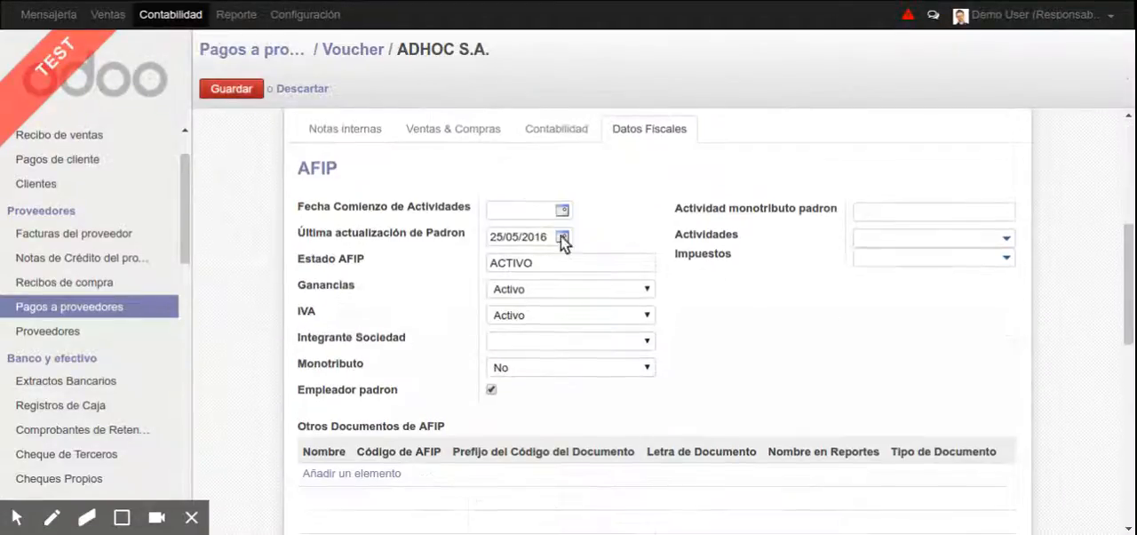
click(548, 293)
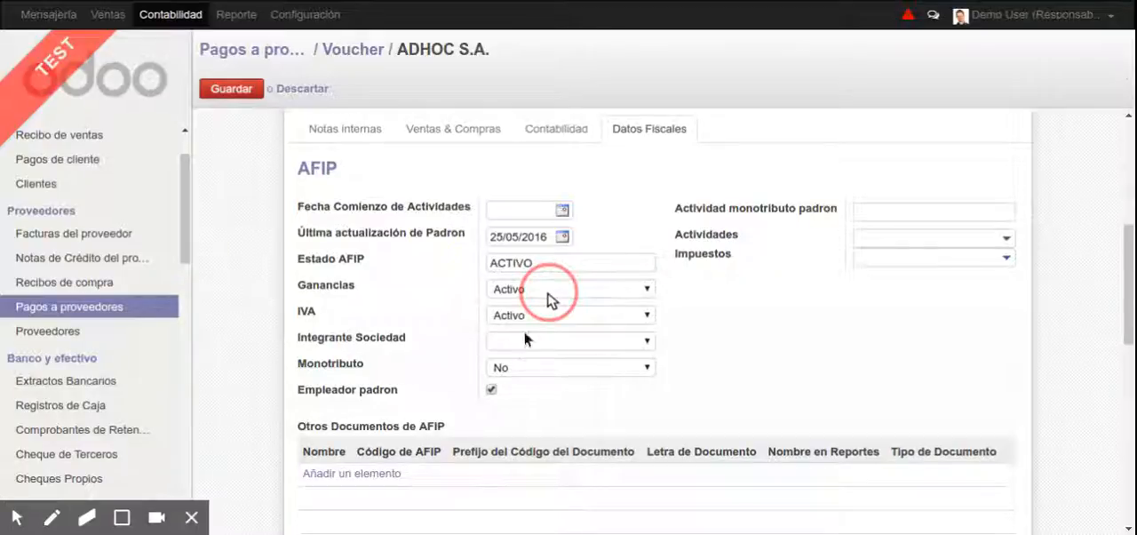
click(236, 89)
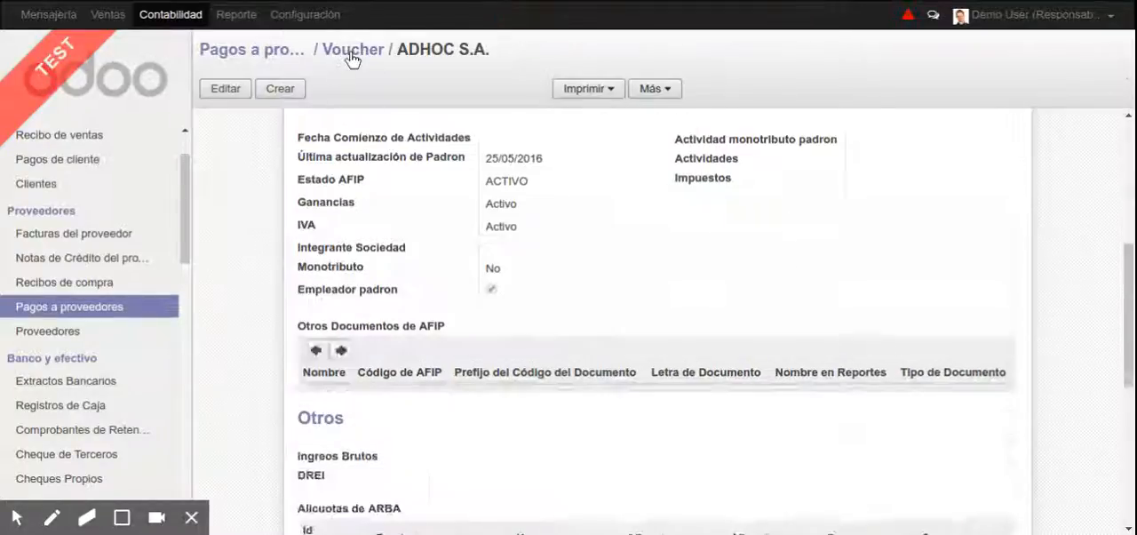
Return to the payment voucher, calculate its withholdings and show the deductions made
click(352, 51)
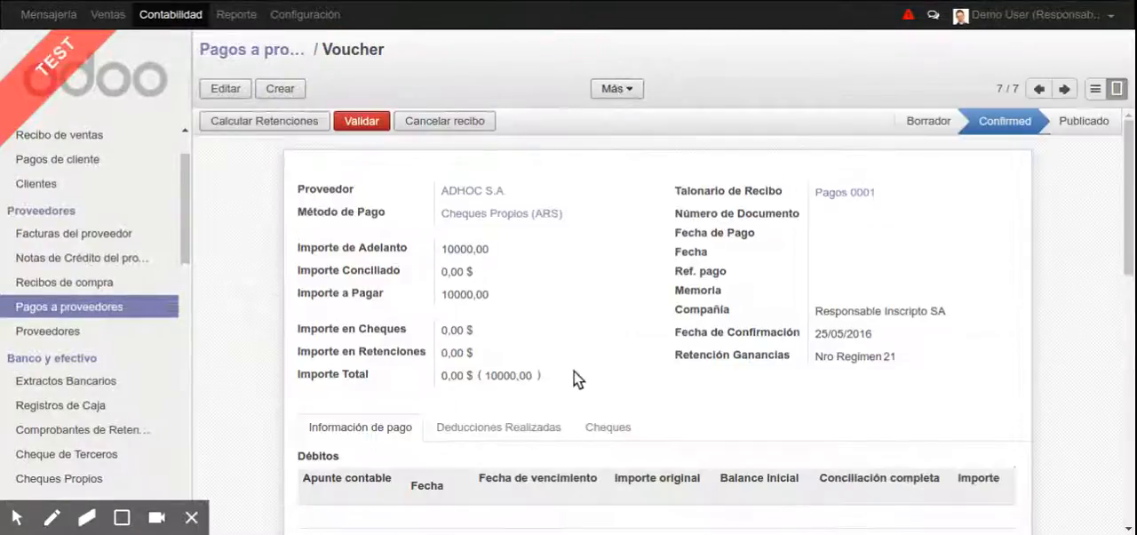
click(300, 124)
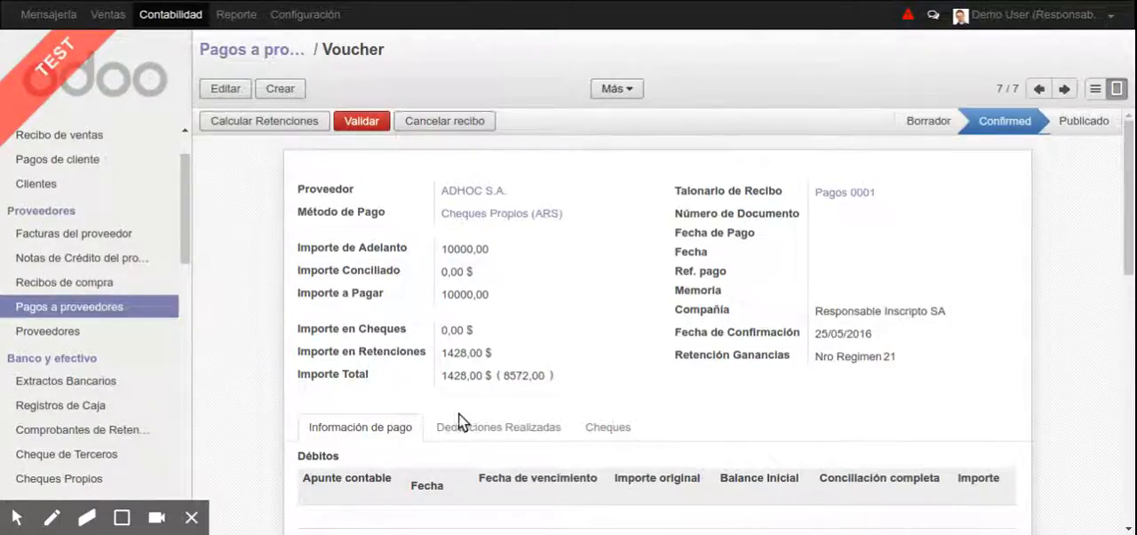
click(479, 427)
scroll(516, 363, down, 3)
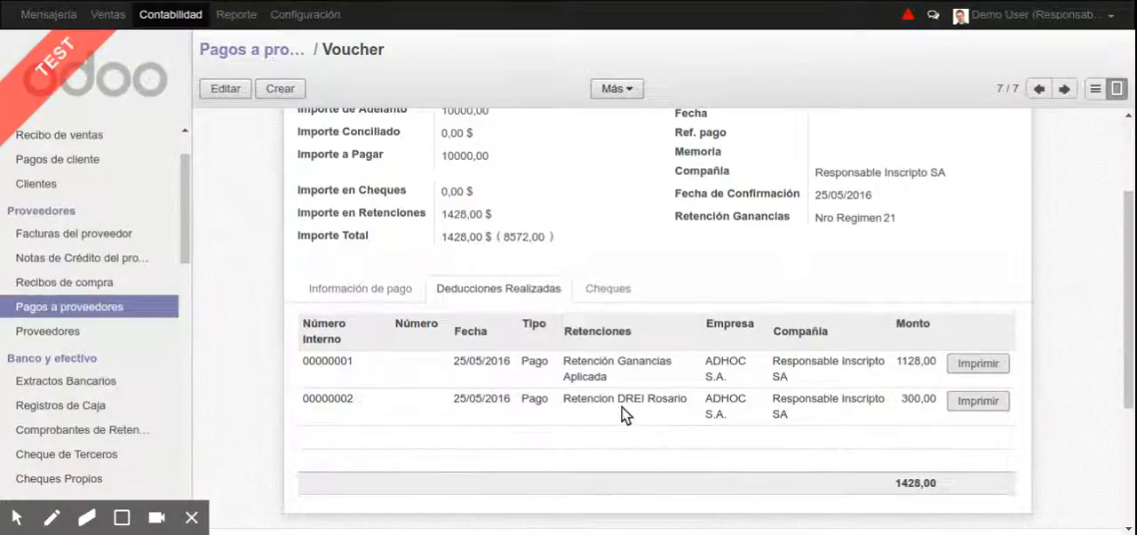
Examine the calculation details and formula of the payment's Retención Ganancias Aplicada entry, and close its dialog
click(678, 373)
scroll(480, 254, down, 1)
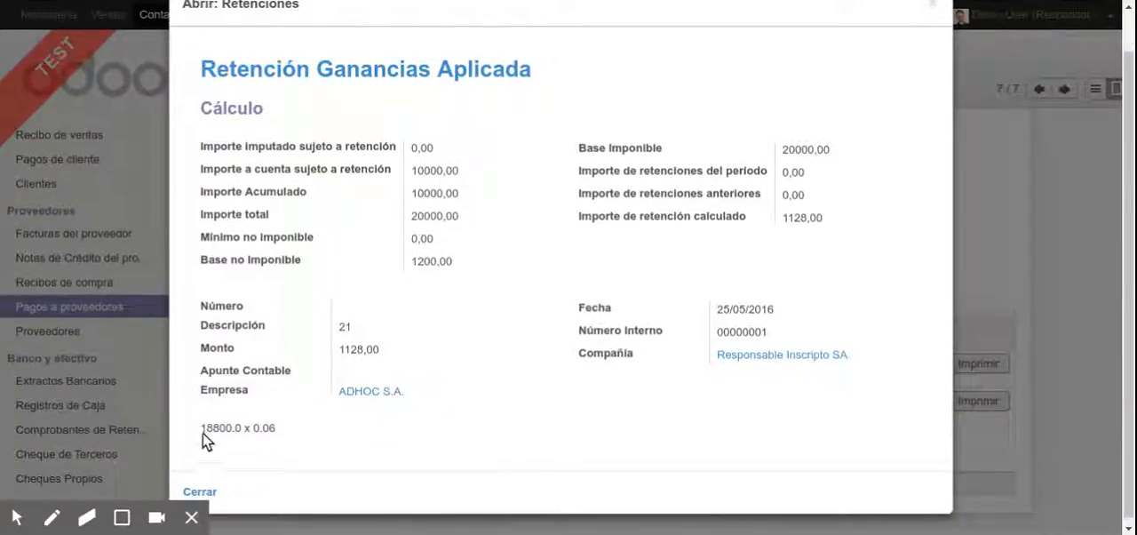
mouse_move(203, 427)
mouse_down()
mouse_move(304, 426)
mouse_move(350, 441)
mouse_move(226, 442)
mouse_move(206, 426)
mouse_up()
click(296, 427)
scroll(885, 113, up, 1)
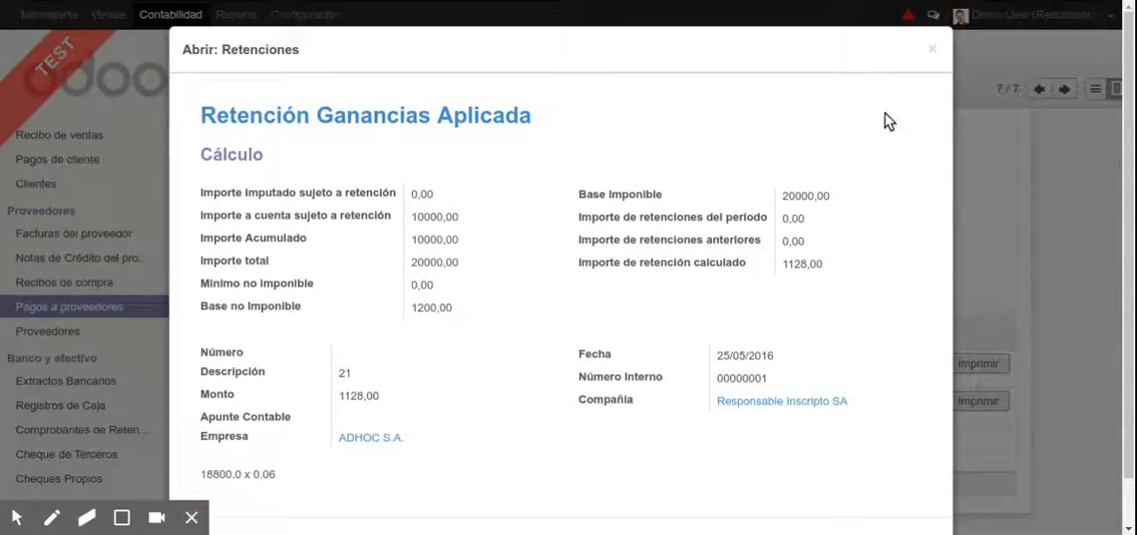
click(934, 49)
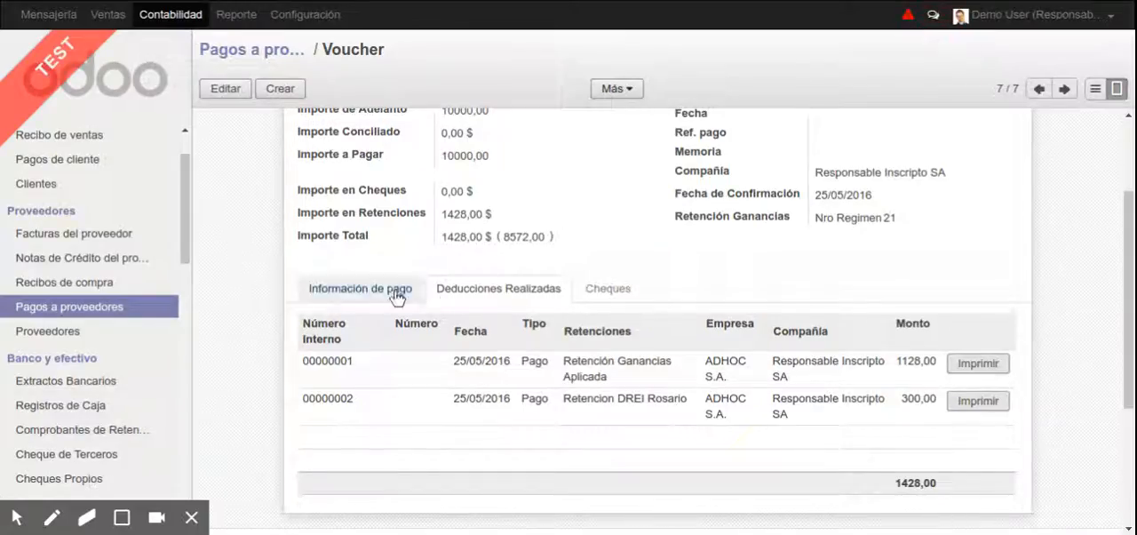
Open the Retención IIBB ARBA Aplicada record from the withholding taxes in the accounting configuration
scroll(187, 238, down, 5)
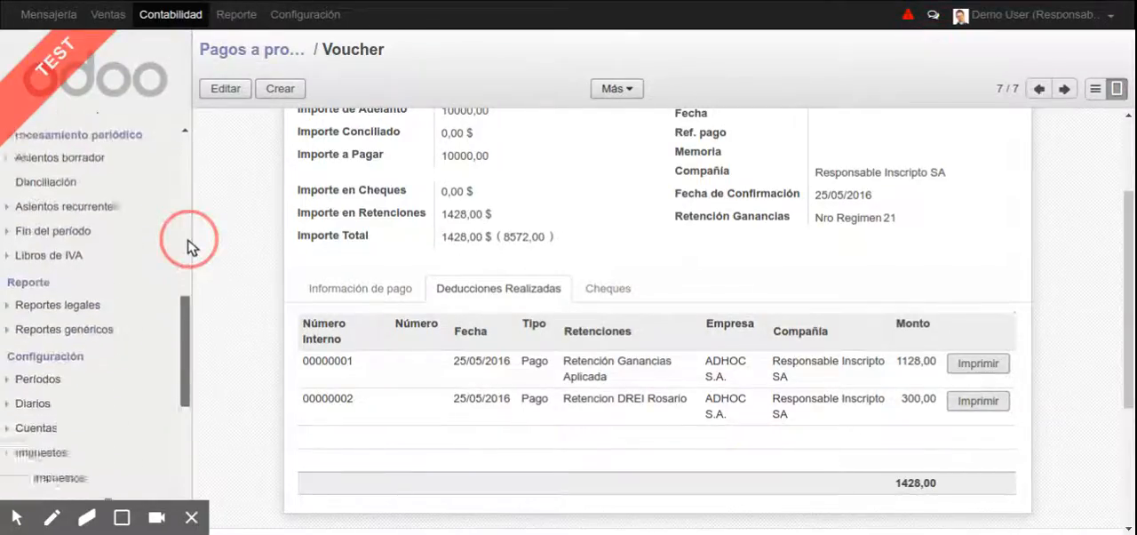
scroll(188, 244, down, 5)
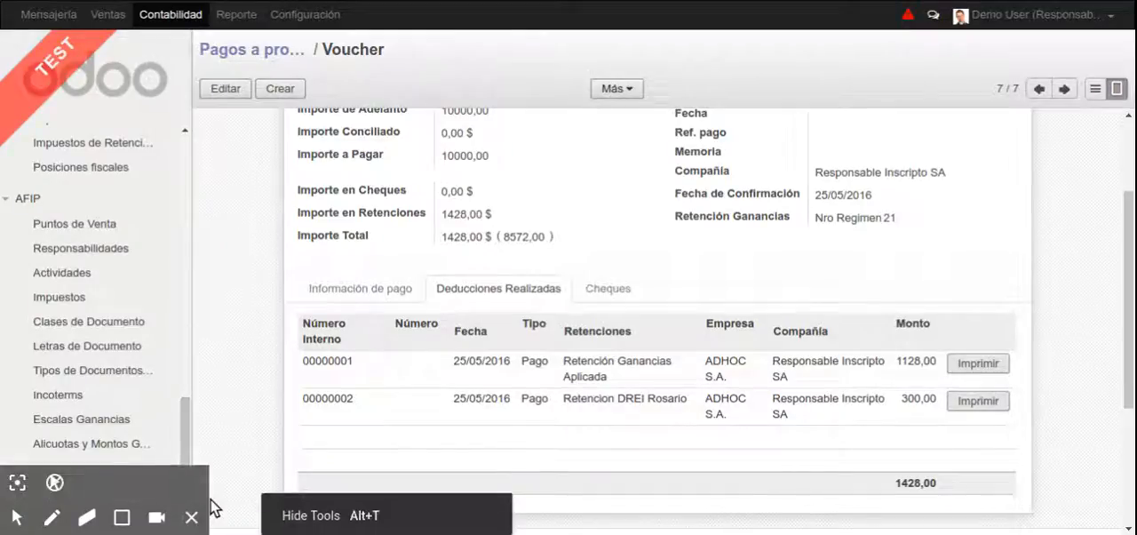
click(191, 518)
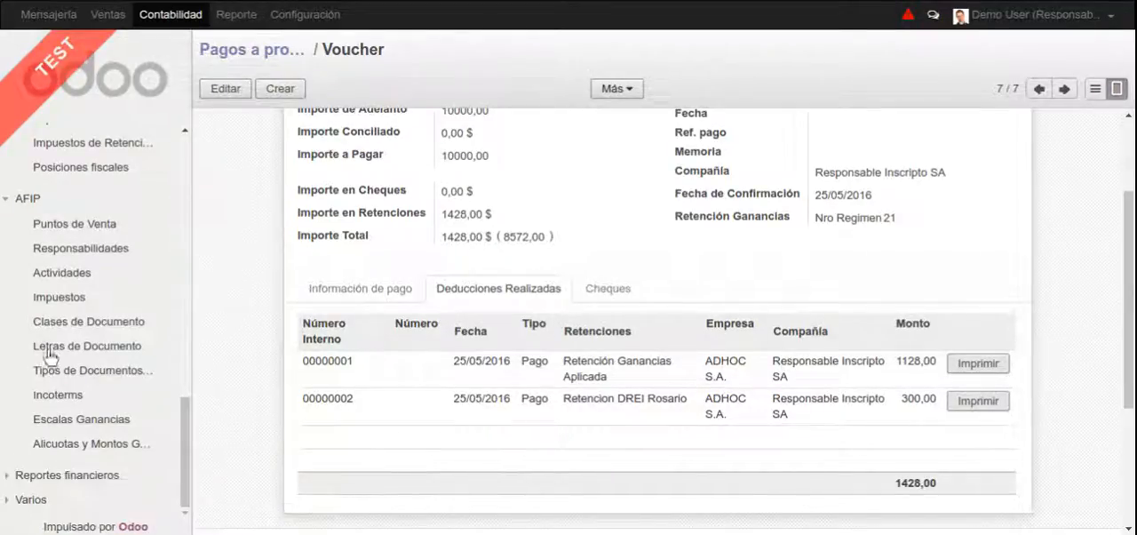
scroll(105, 302, up, 2)
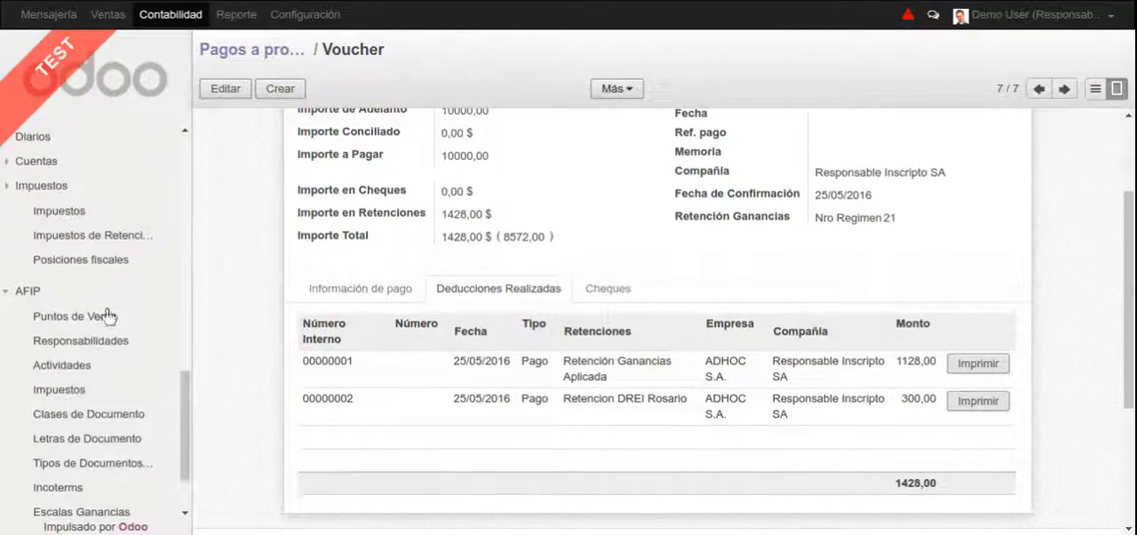
scroll(111, 347, down, 2)
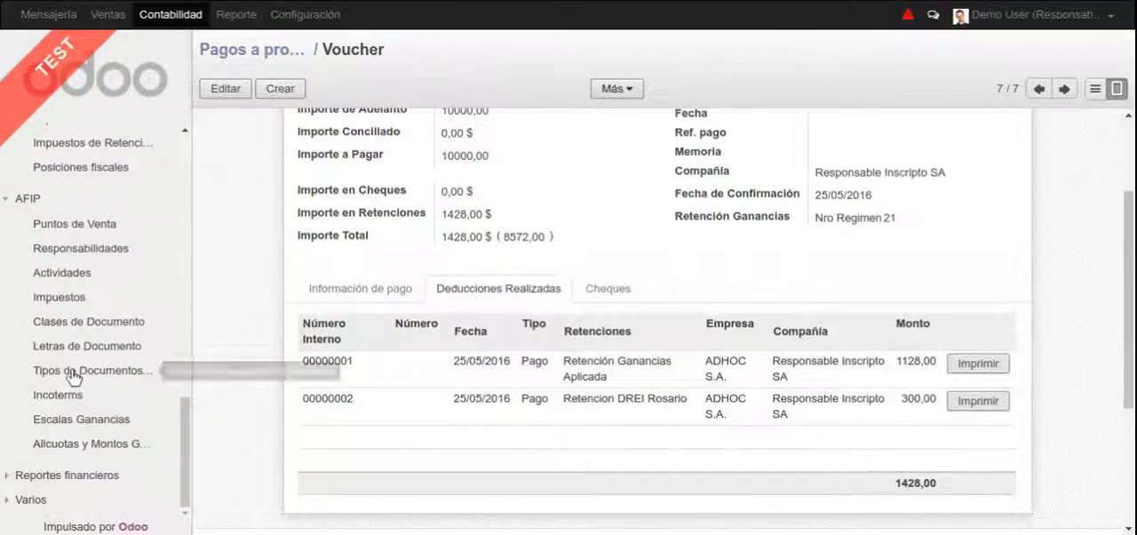
scroll(84, 321, up, 3)
click(84, 282)
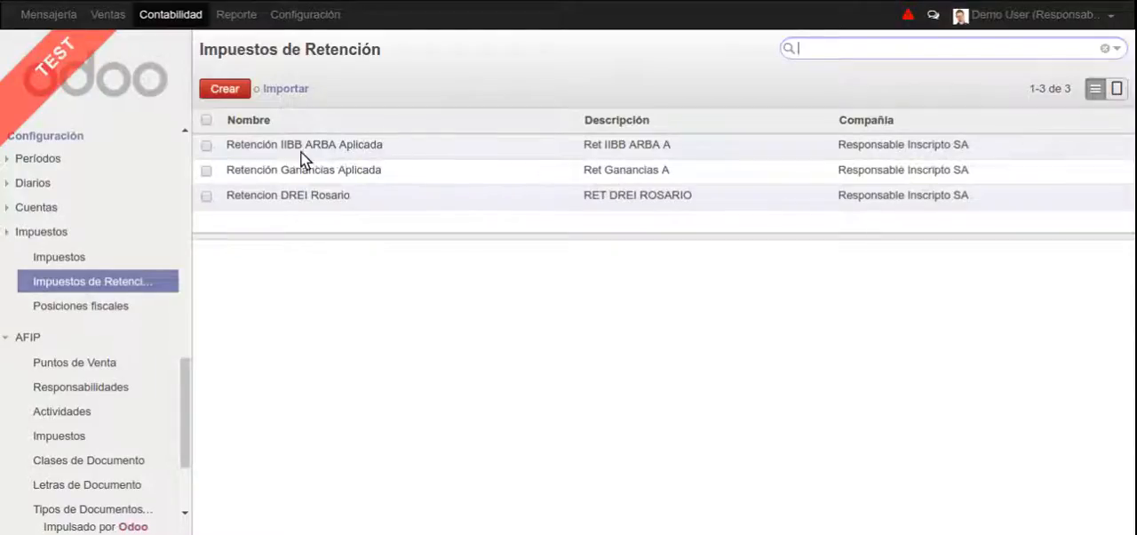
click(404, 147)
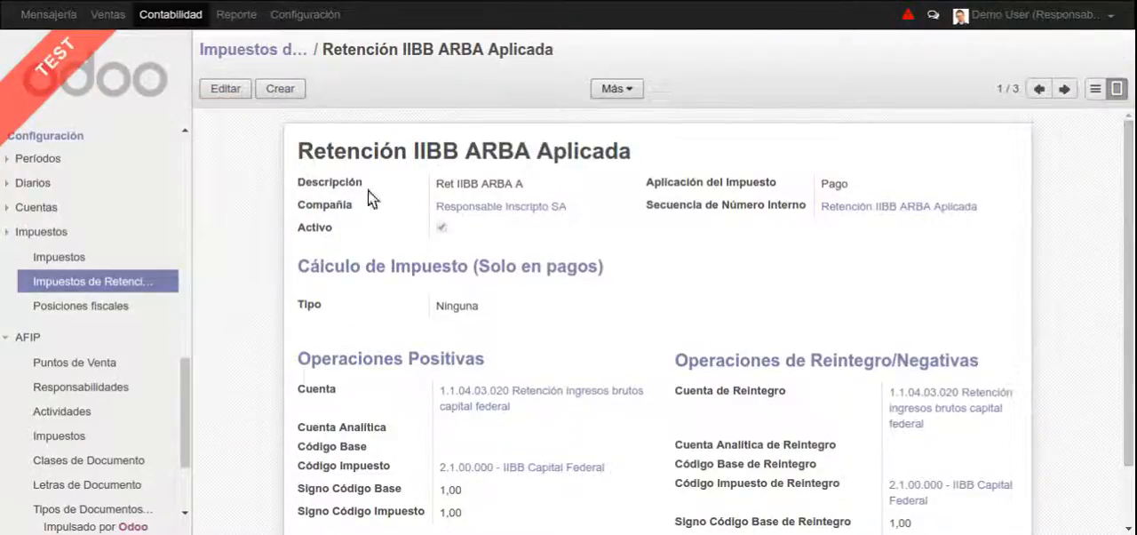
Set the calculation type of Retención IIBB ARBA Aplicada to WS Arba, check its base amount settings and save the tax
click(235, 93)
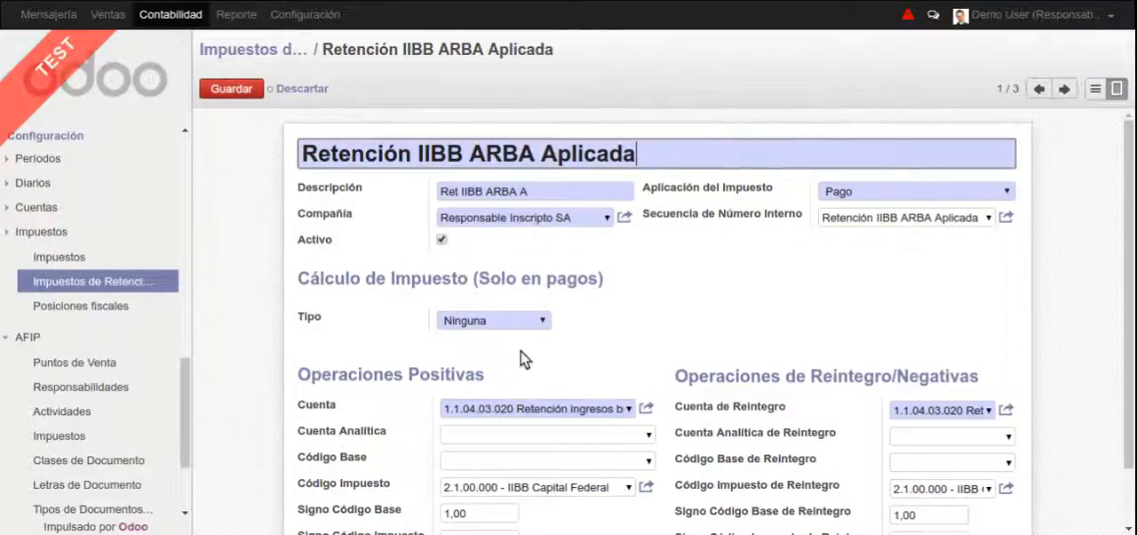
click(508, 327)
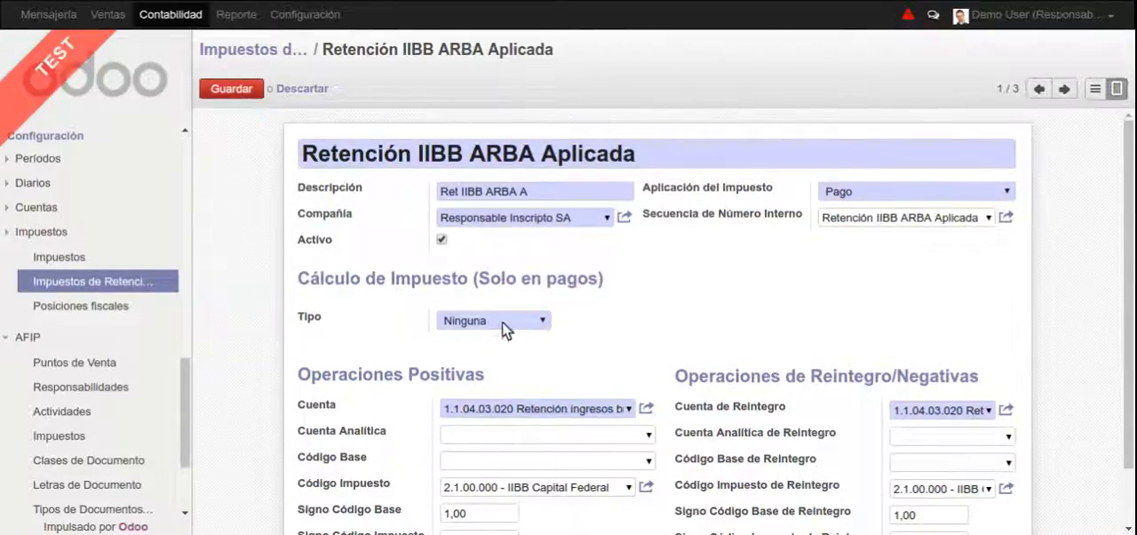
click(502, 322)
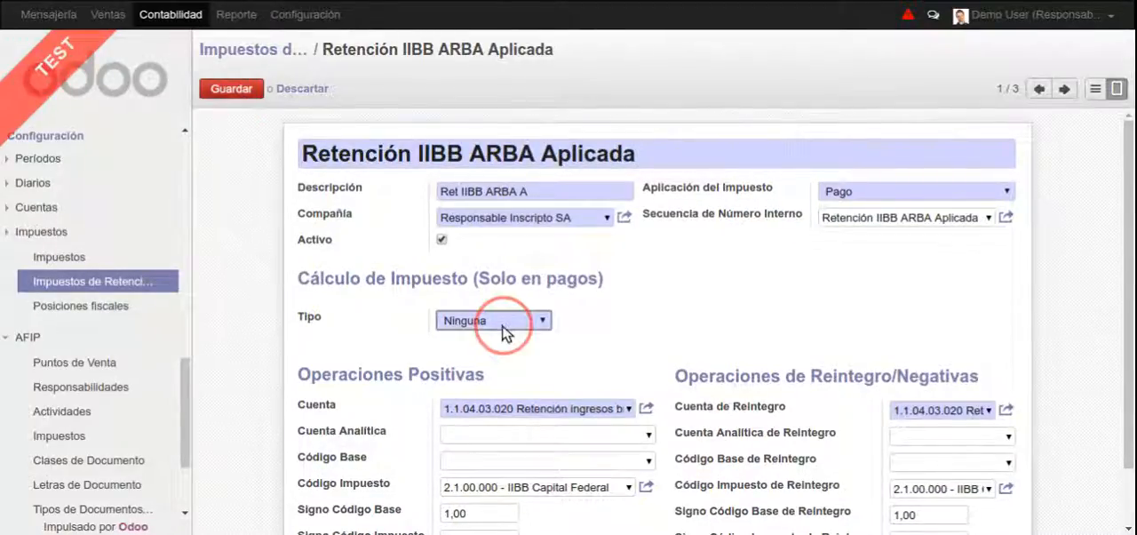
click(495, 388)
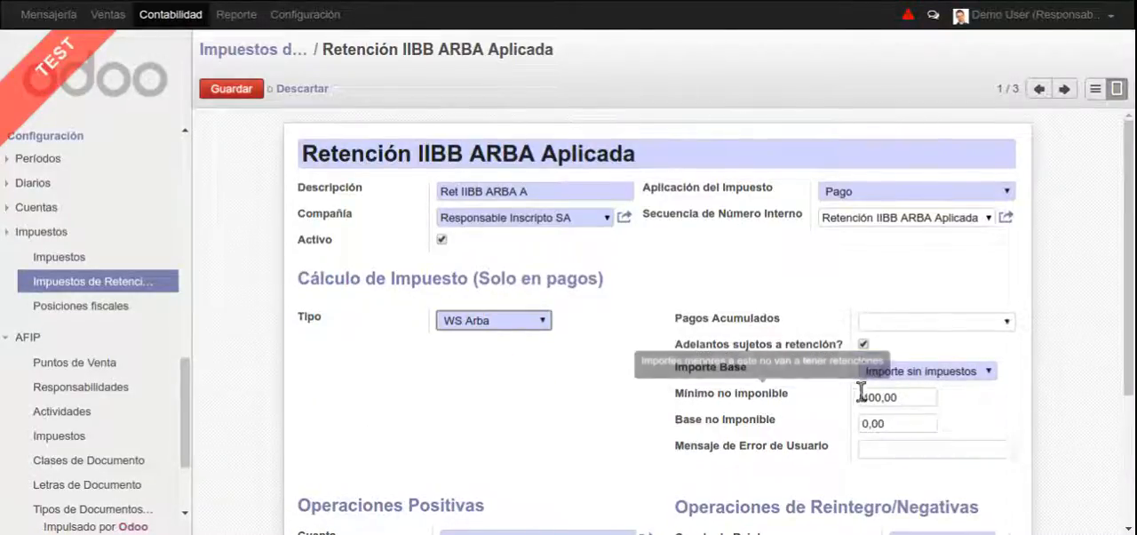
click(780, 394)
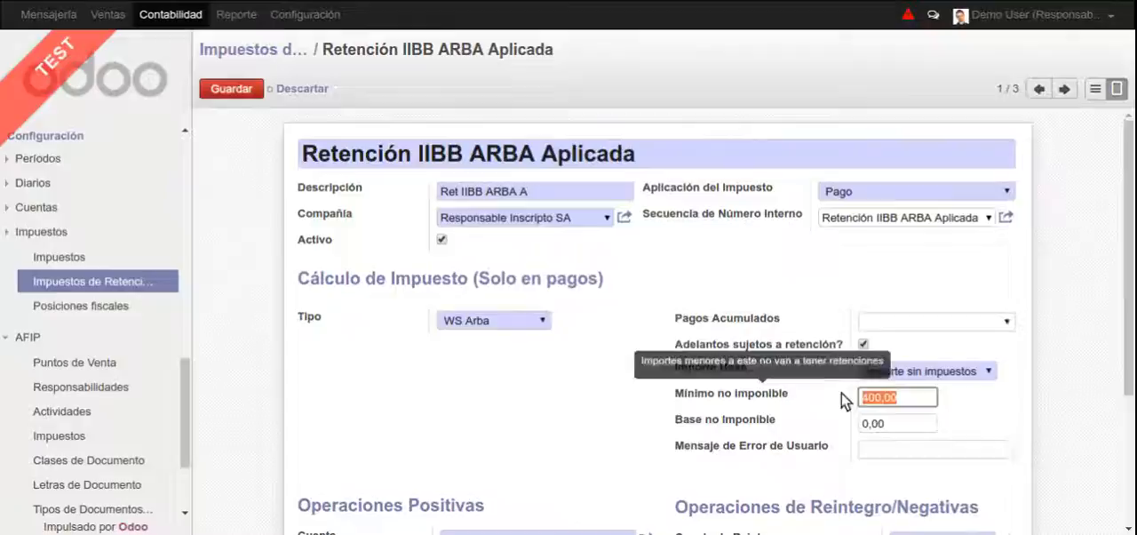
click(888, 423)
click(944, 372)
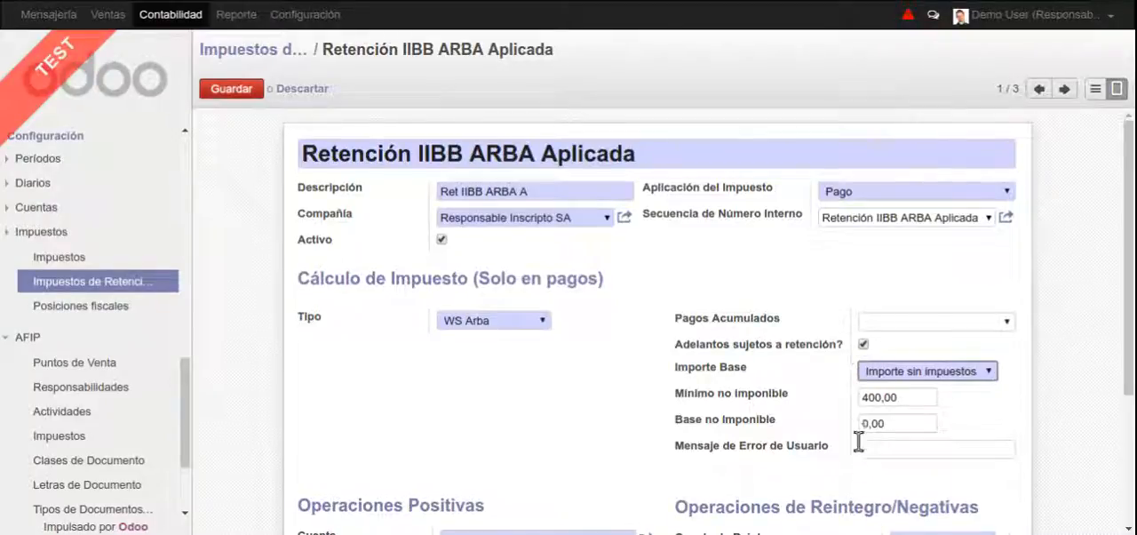
click(249, 86)
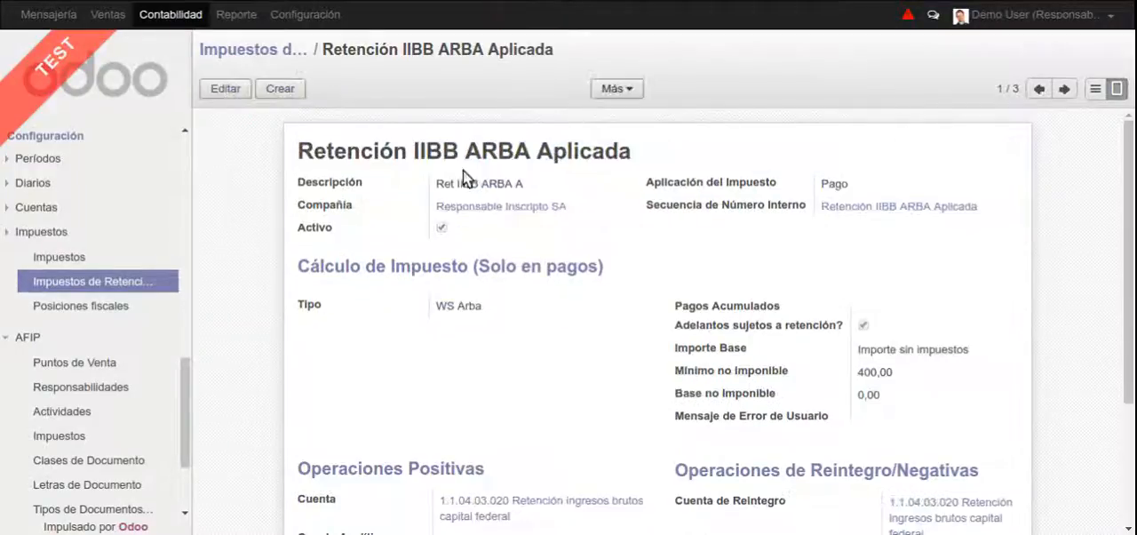
Open the company Responsable Inscripto SA linked to the withholding tax and view its ARBA WS settings
click(503, 208)
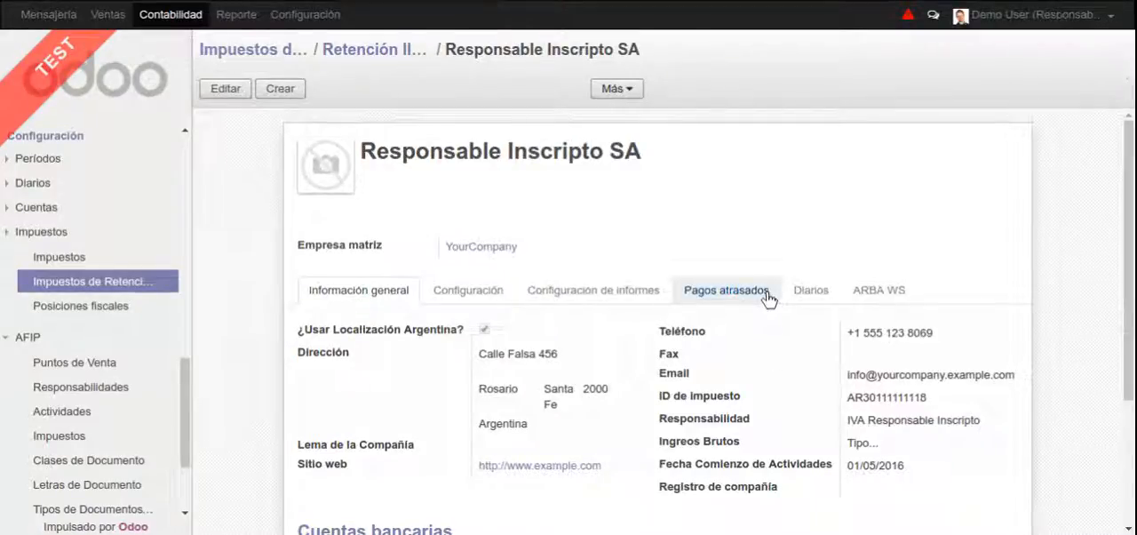
click(885, 292)
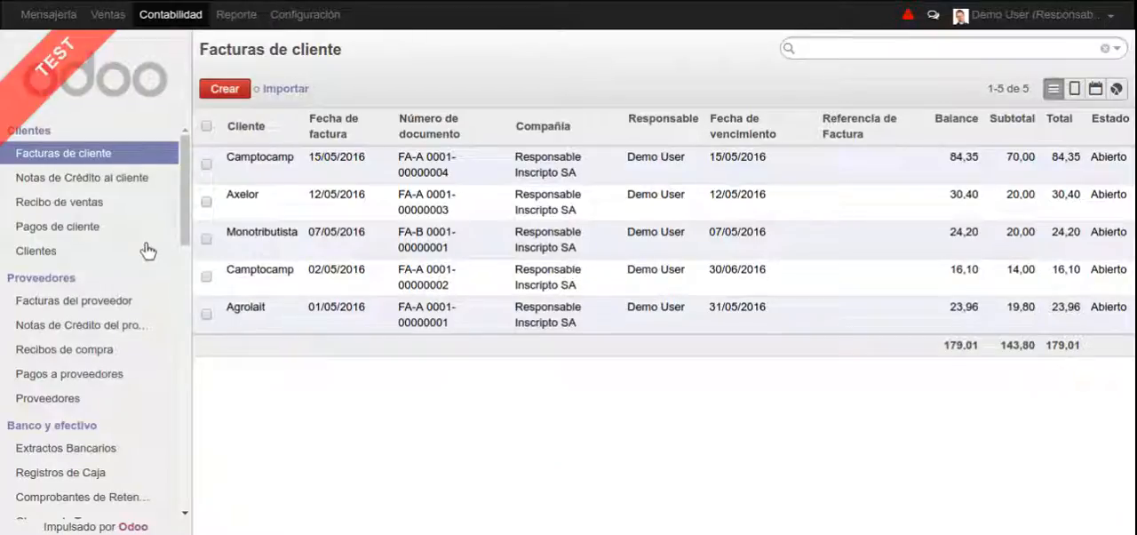
Open the confirmed 10000 supplier payment to ADHOC S.A., try to recalculate its withholdings and dismiss the warning
click(96, 375)
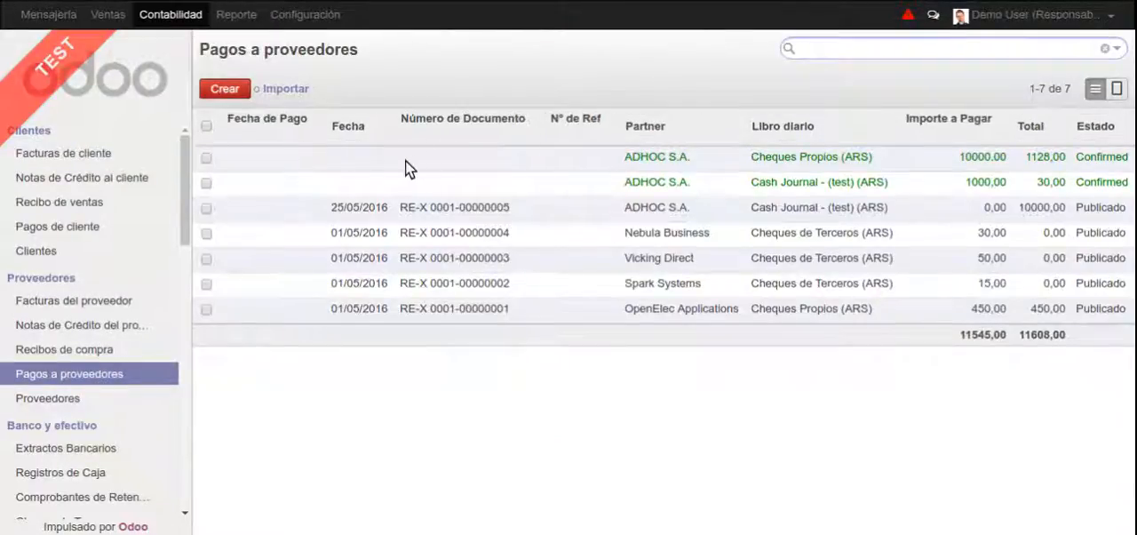
click(399, 165)
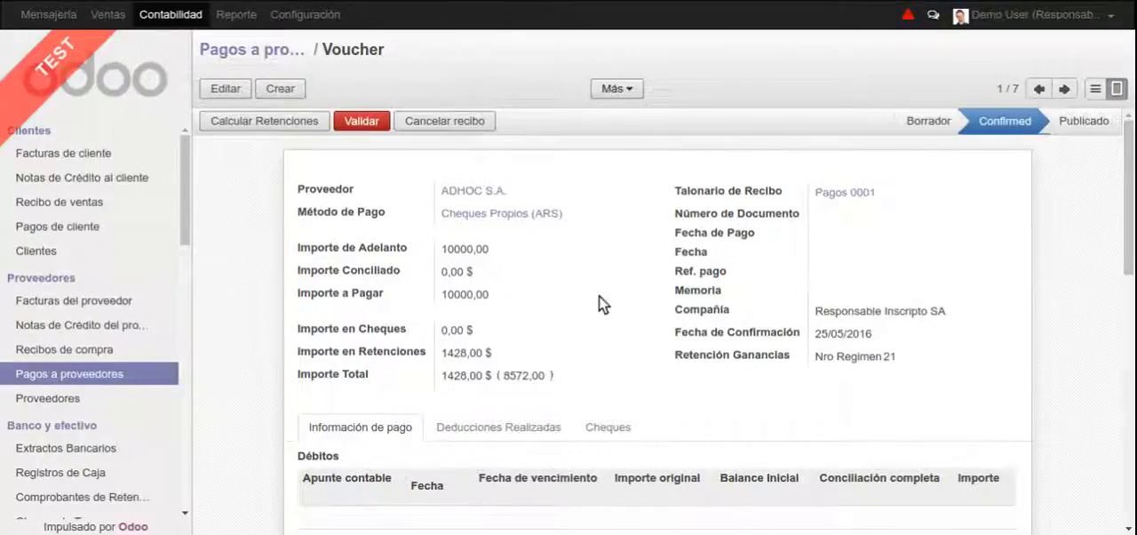
click(282, 126)
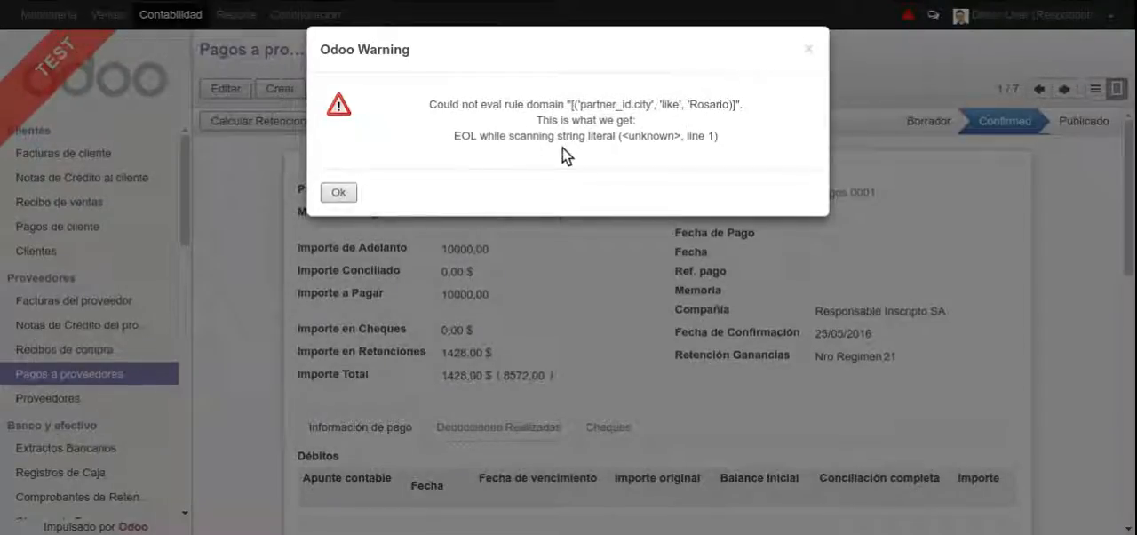
click(339, 193)
Reopen the Retención IIBB ARBA Aplicada withholding tax for editing
scroll(125, 404, down, 15)
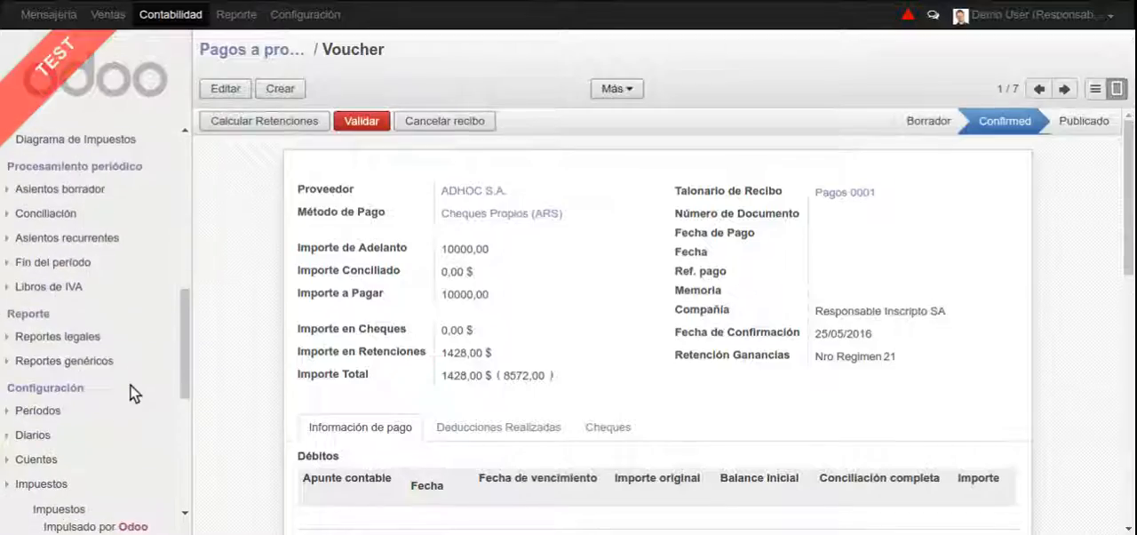
click(84, 302)
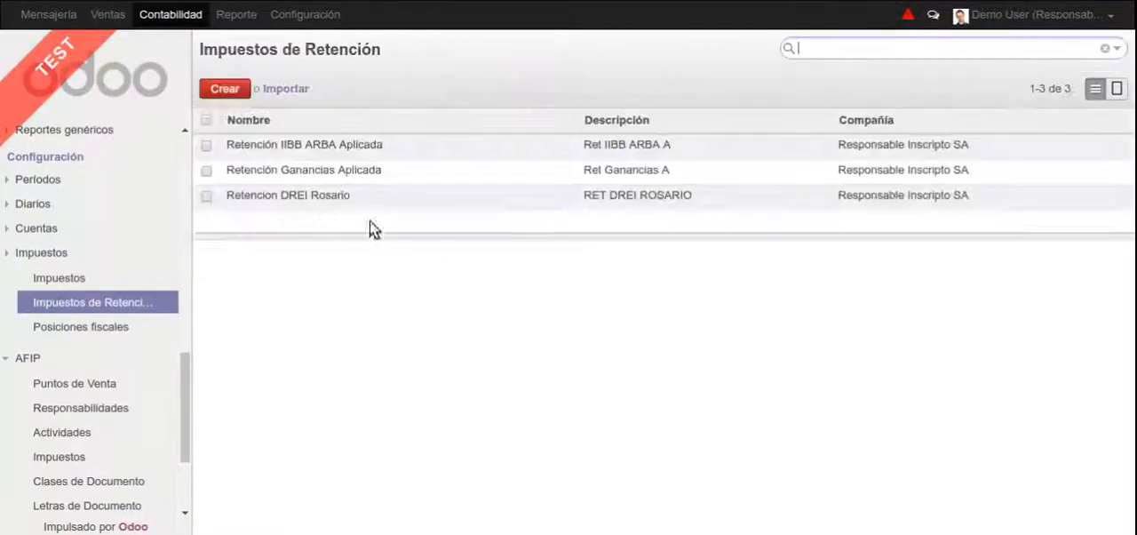
click(412, 147)
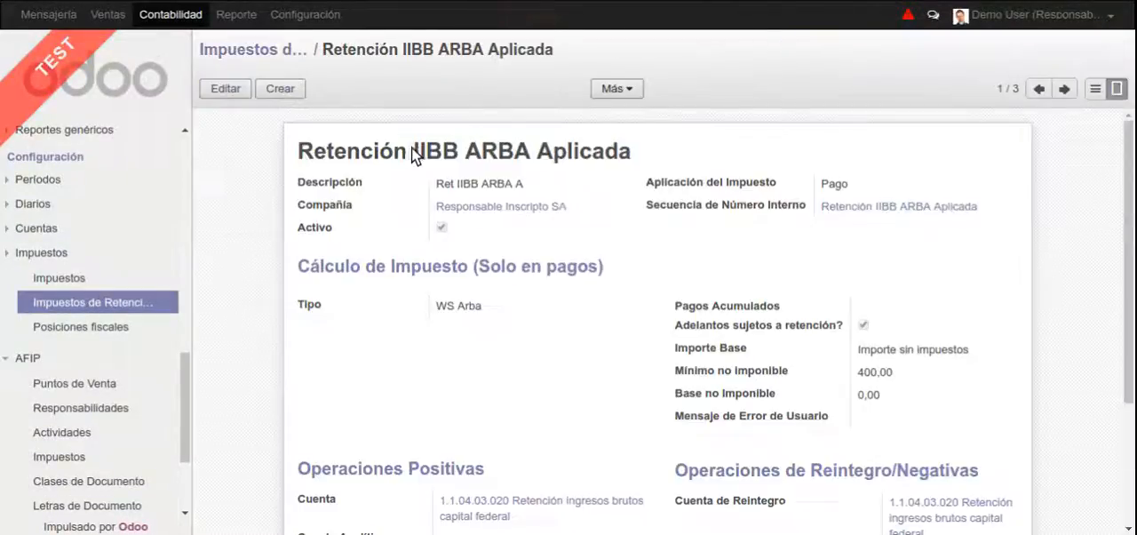
double_click(501, 310)
Switch the tax's calculation type to Basado en Regla and delete the rule line whose domain filters the partner city by Rosario
click(493, 319)
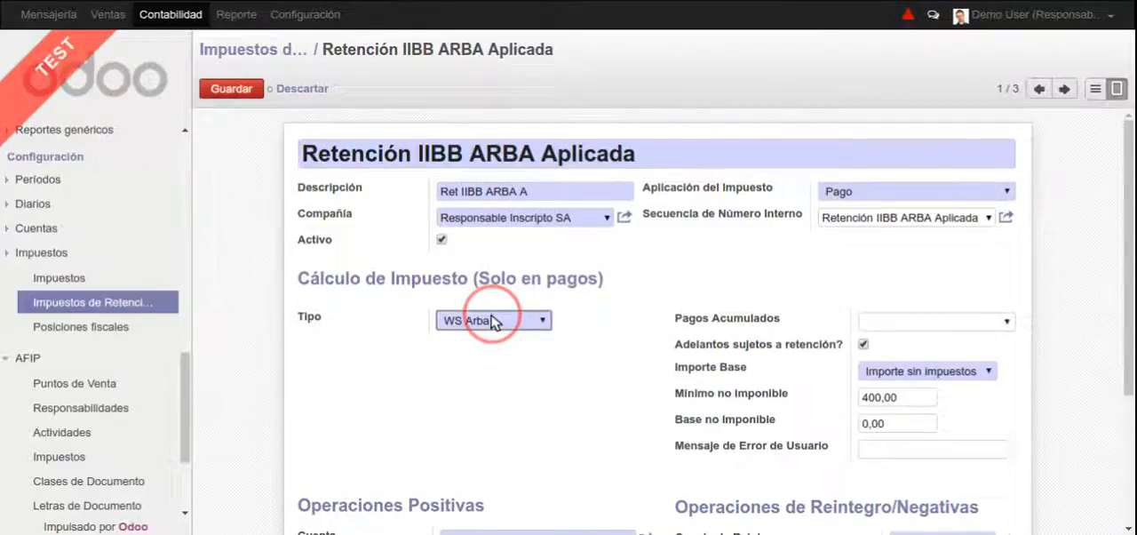
click(491, 364)
click(449, 376)
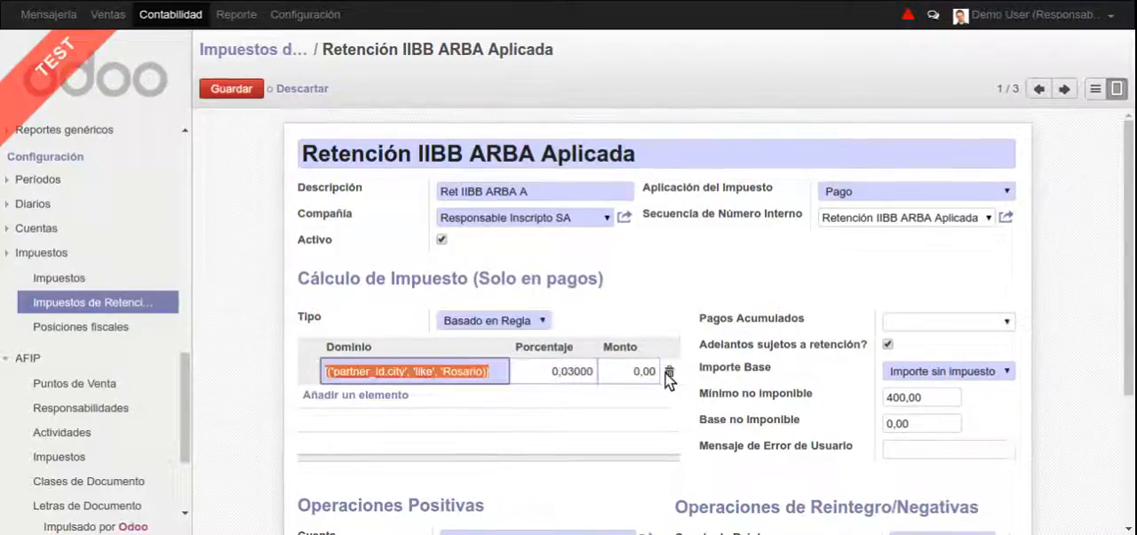
click(669, 371)
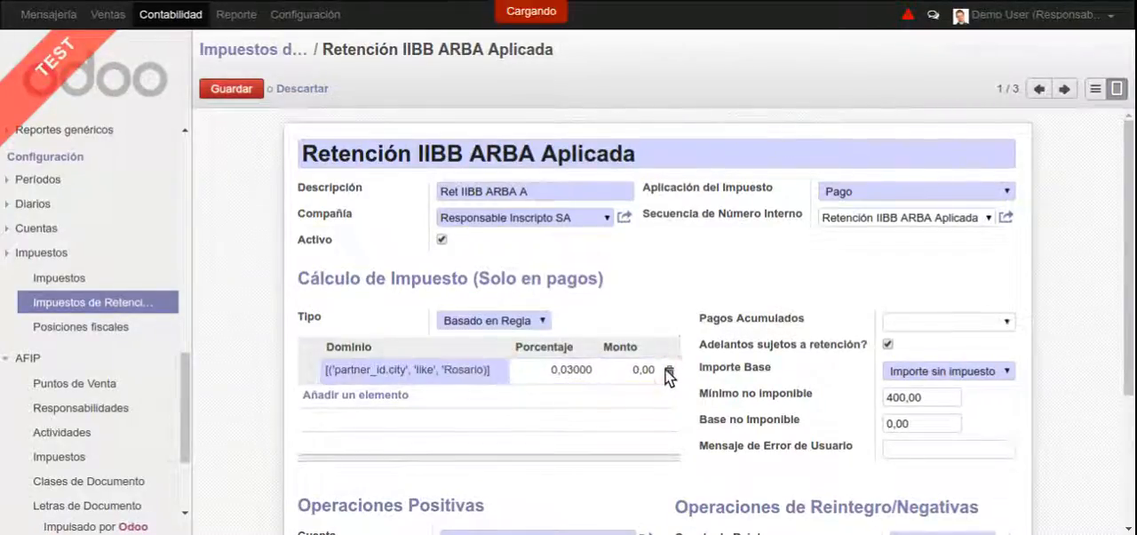
Set the calculation type of the Retención IIBB ARBA Aplicada tax to WS Arba and save it
click(537, 321)
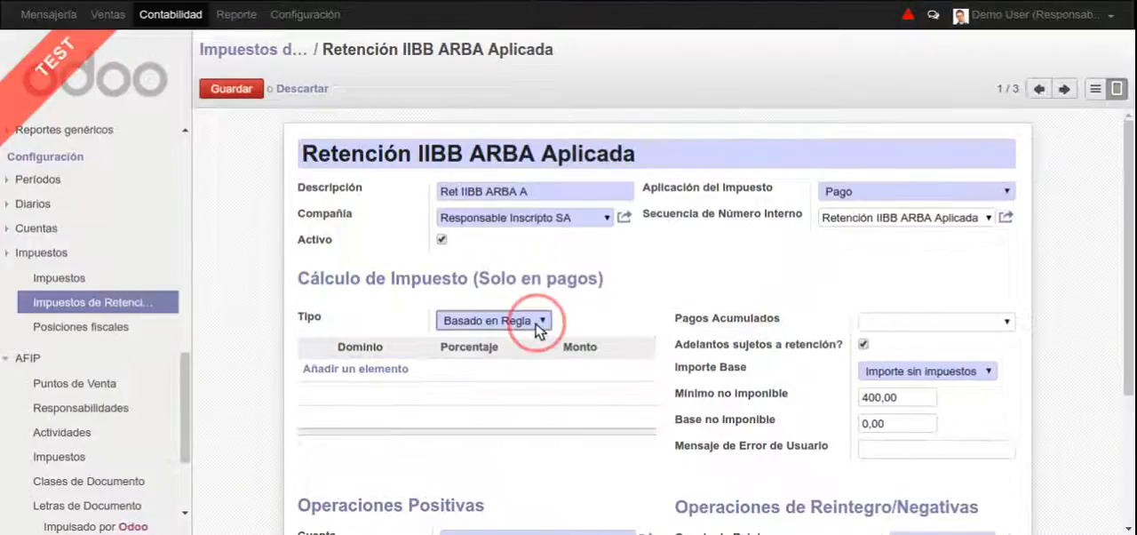
click(544, 371)
key(alt+s)
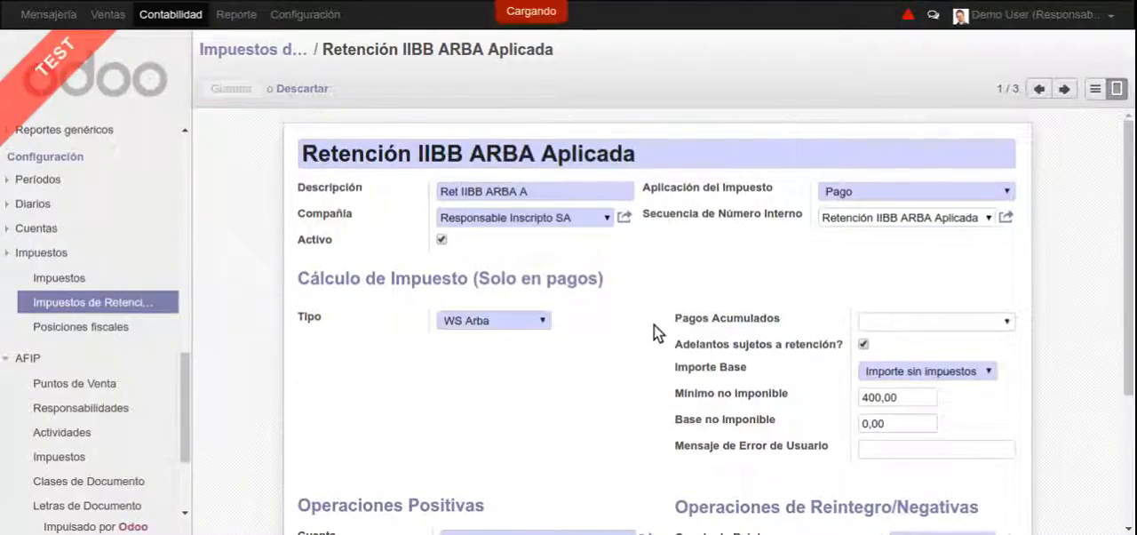
Open the confirmed 10000 supplier payment to ADHOC S.A. and recalculate its withholdings
scroll(78, 295, up, 5)
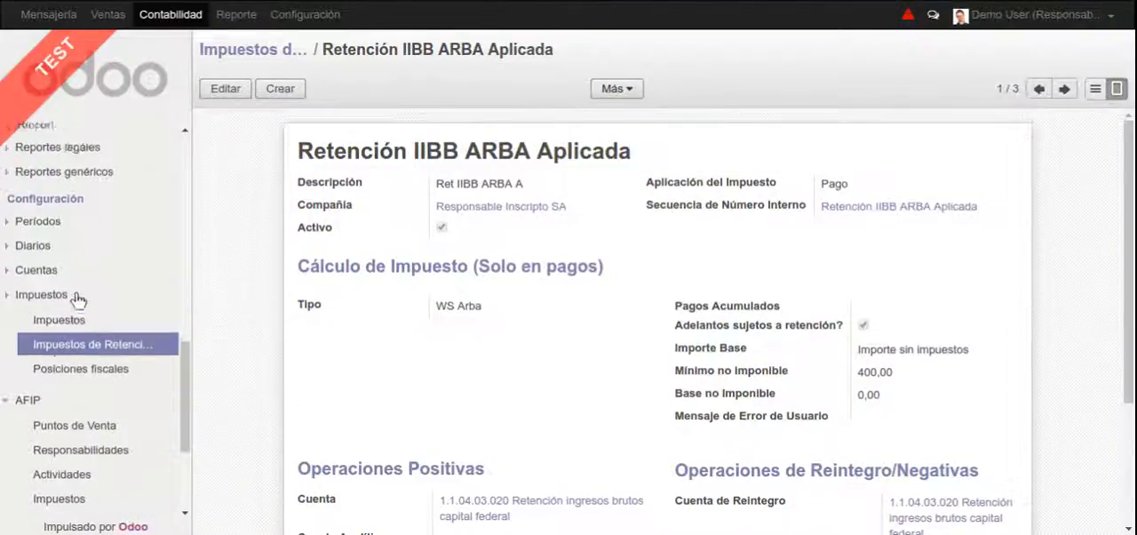
scroll(76, 292, up, 4)
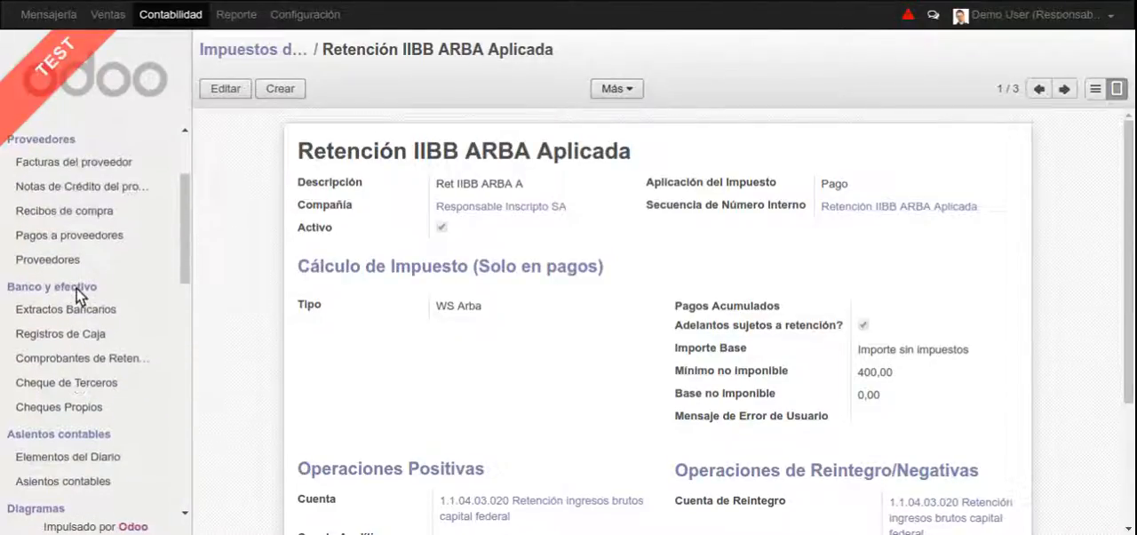
scroll(78, 293, down, 5)
scroll(80, 306, up, 8)
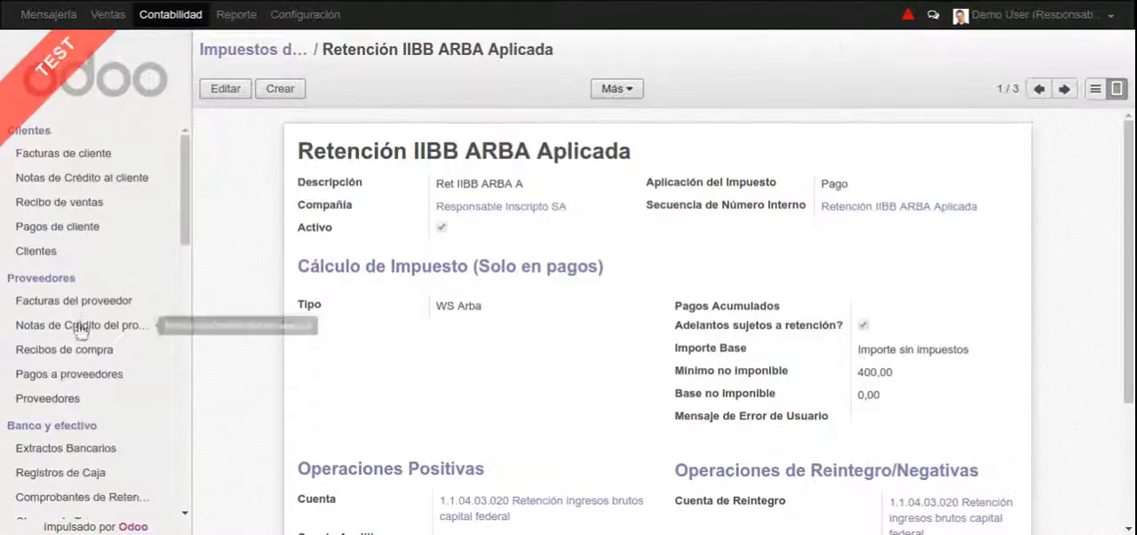
click(84, 374)
click(458, 160)
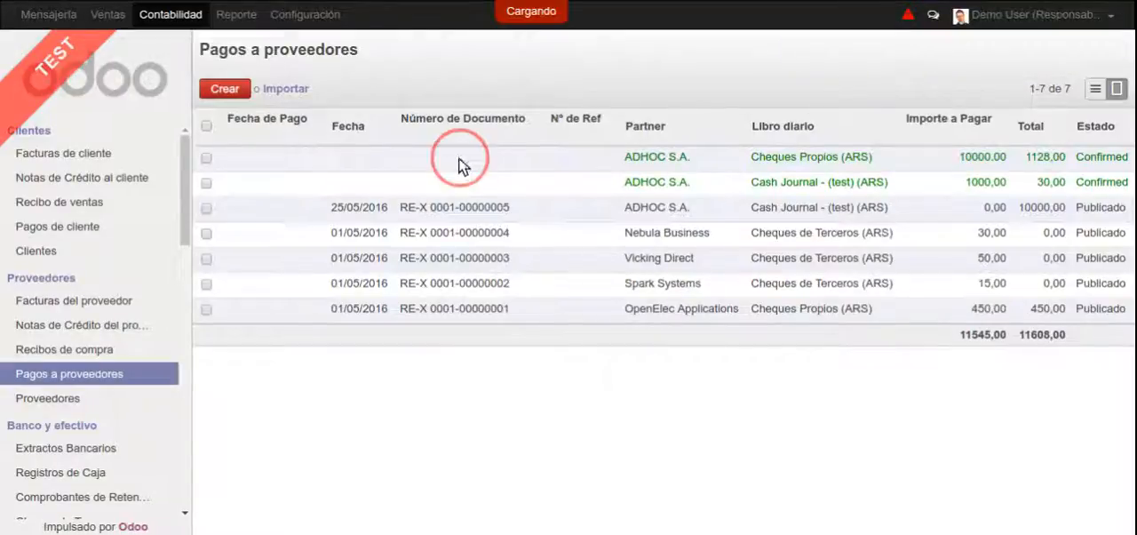
click(304, 122)
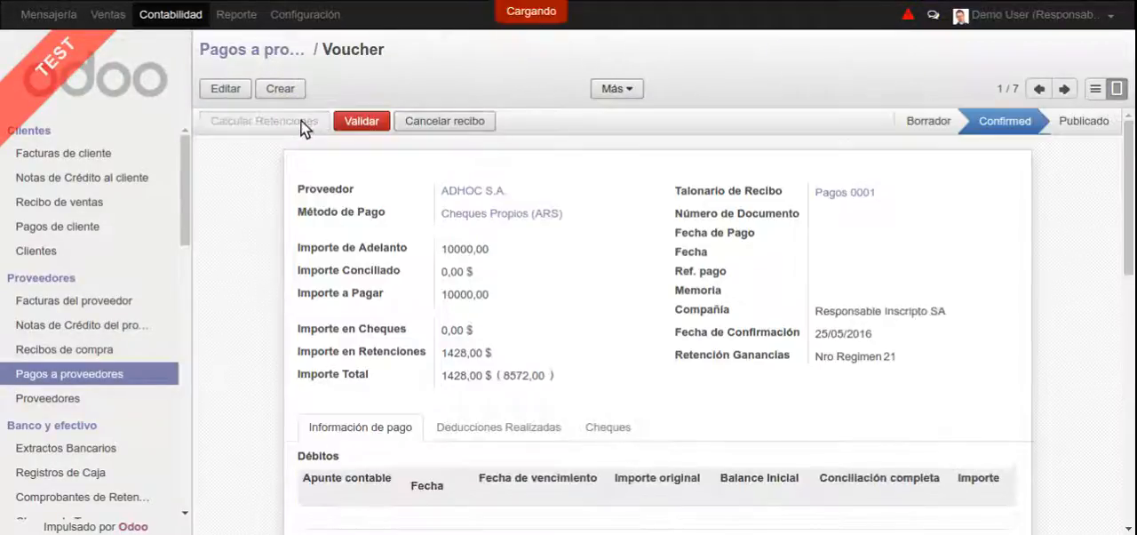
Examine the deductions applied to the ADHOC S.A. payment
click(485, 425)
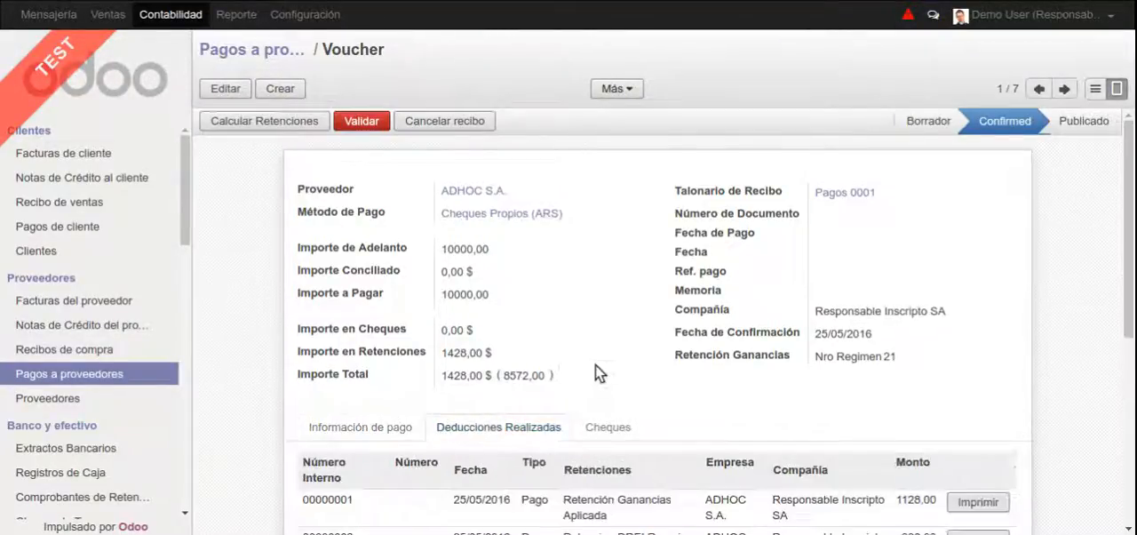
scroll(596, 364, down, 3)
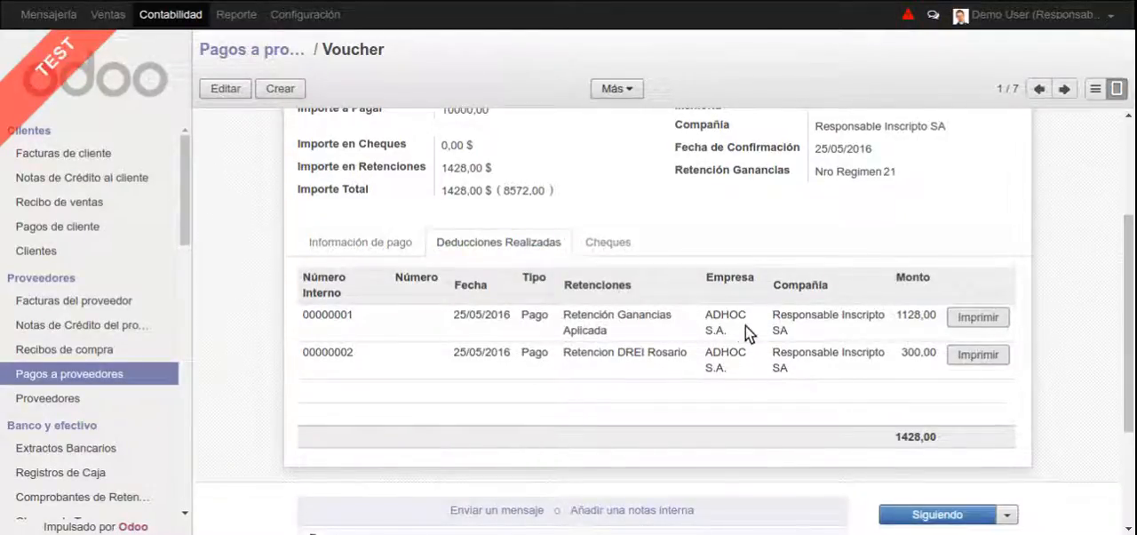
scroll(672, 355, up, 2)
scroll(482, 297, up, 2)
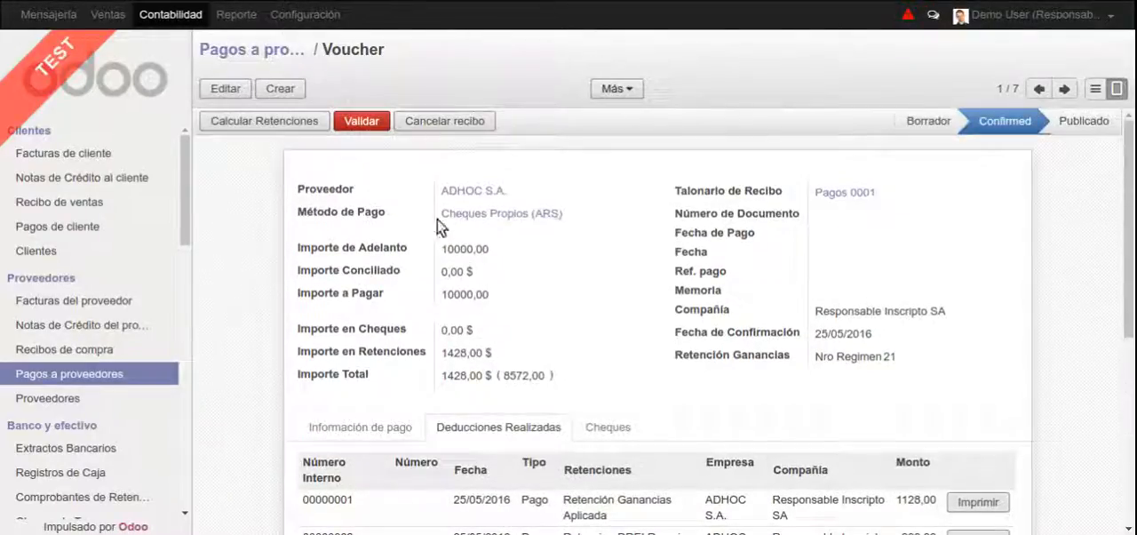
Check the ARBA rates in ADHOC S.A.'s fiscal data and return to the payment voucher
click(453, 191)
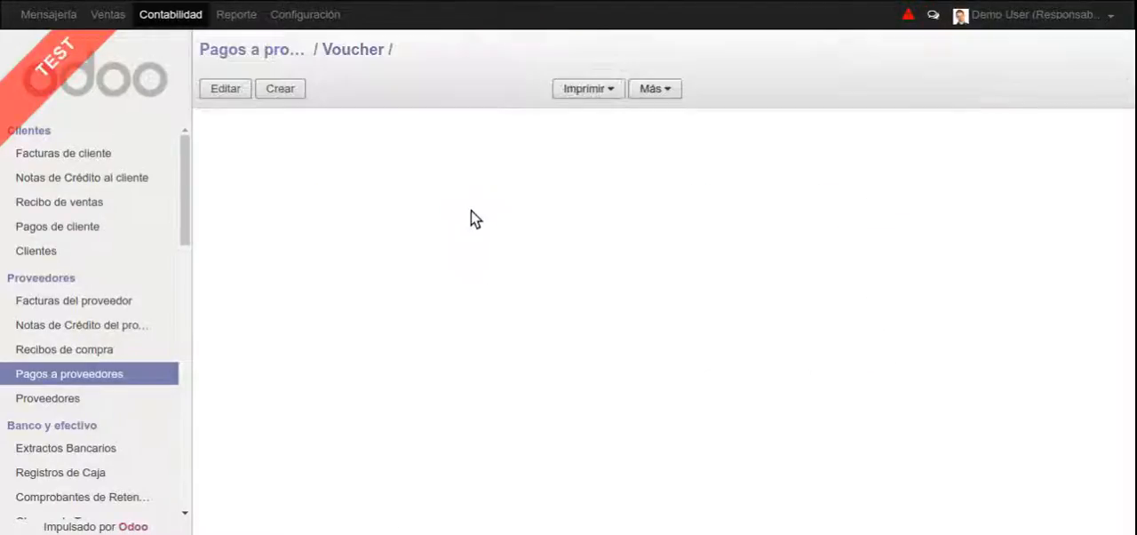
click(663, 430)
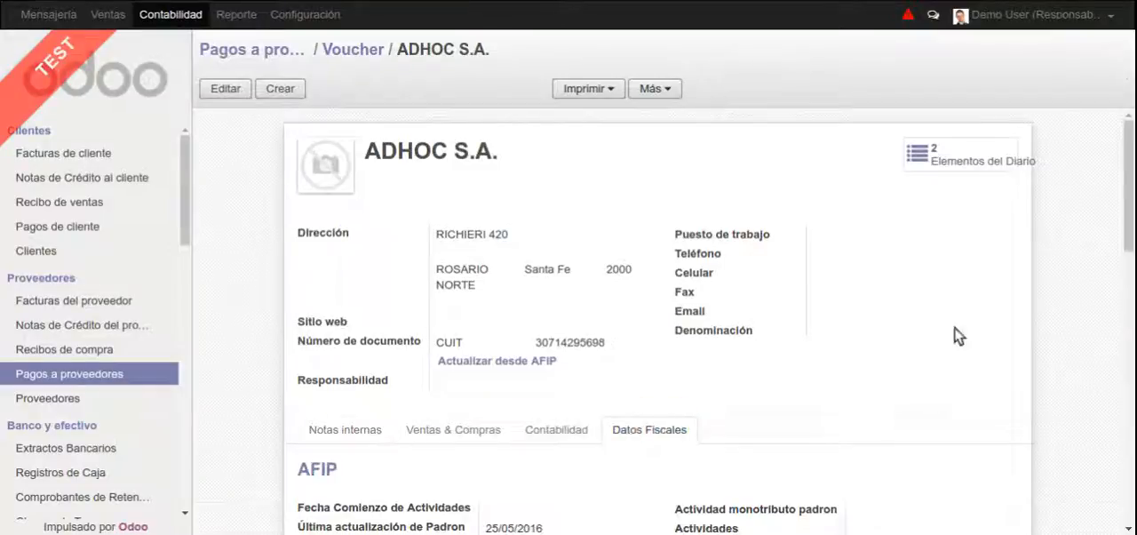
scroll(1132, 231, down, 10)
drag(1132, 231, 1129, 451)
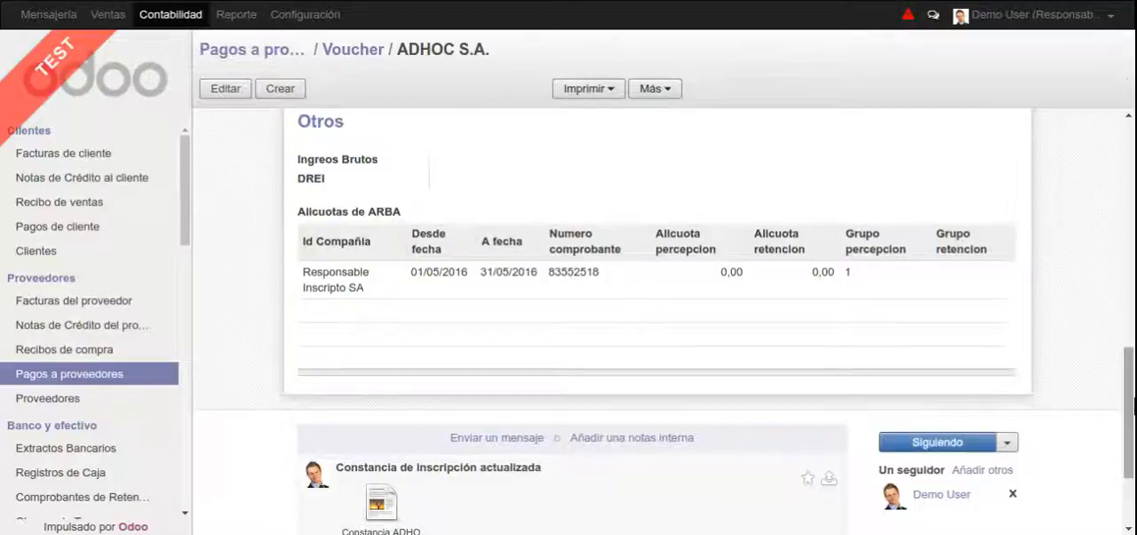
scroll(1130, 391, up, 10)
click(359, 51)
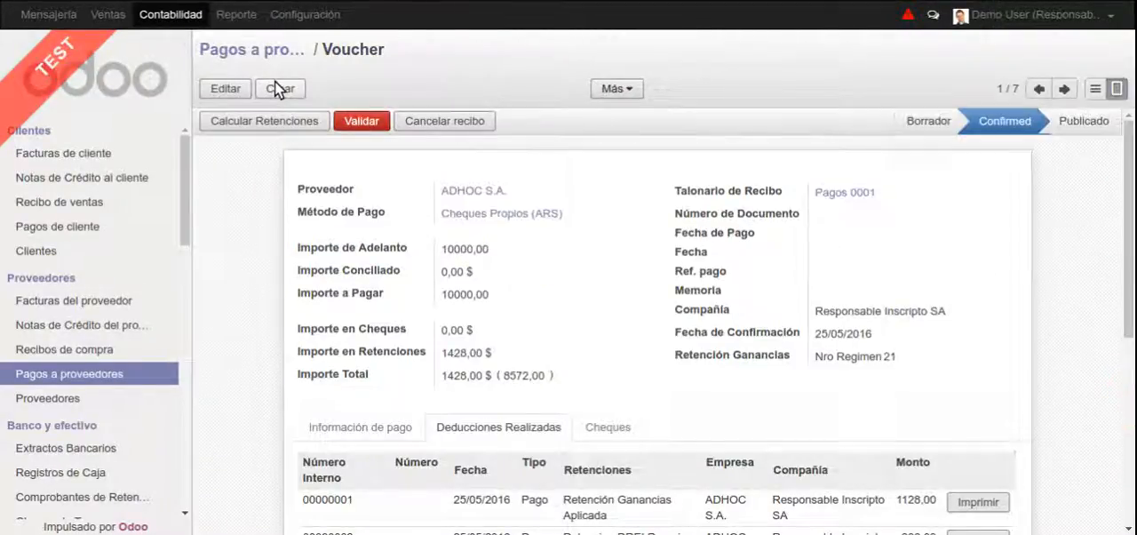
Start a new supplier payment and open the full creation form for a new supplier named Cliente 2
click(277, 89)
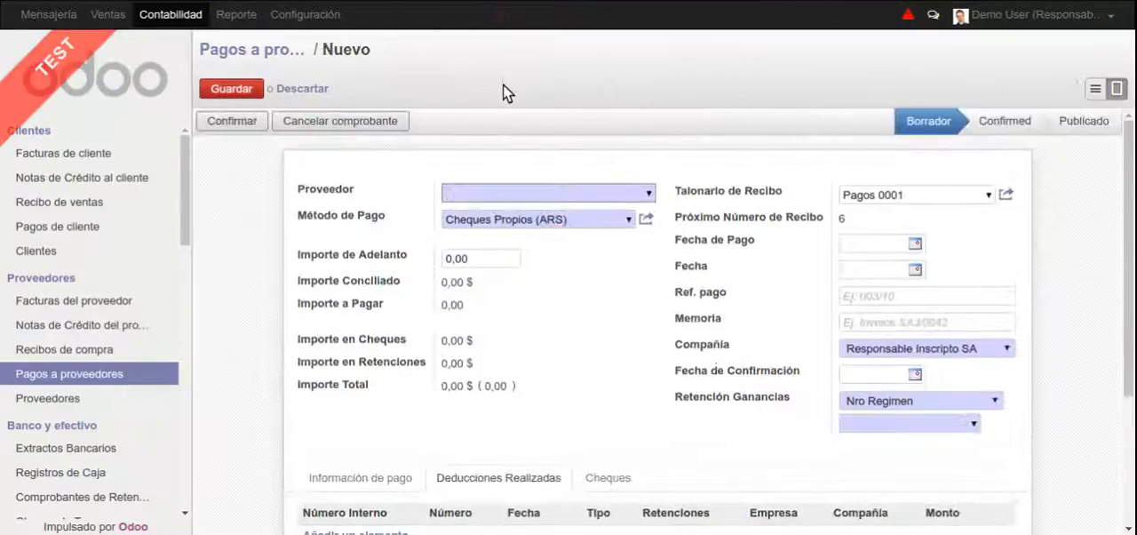
text(Cliente 2)
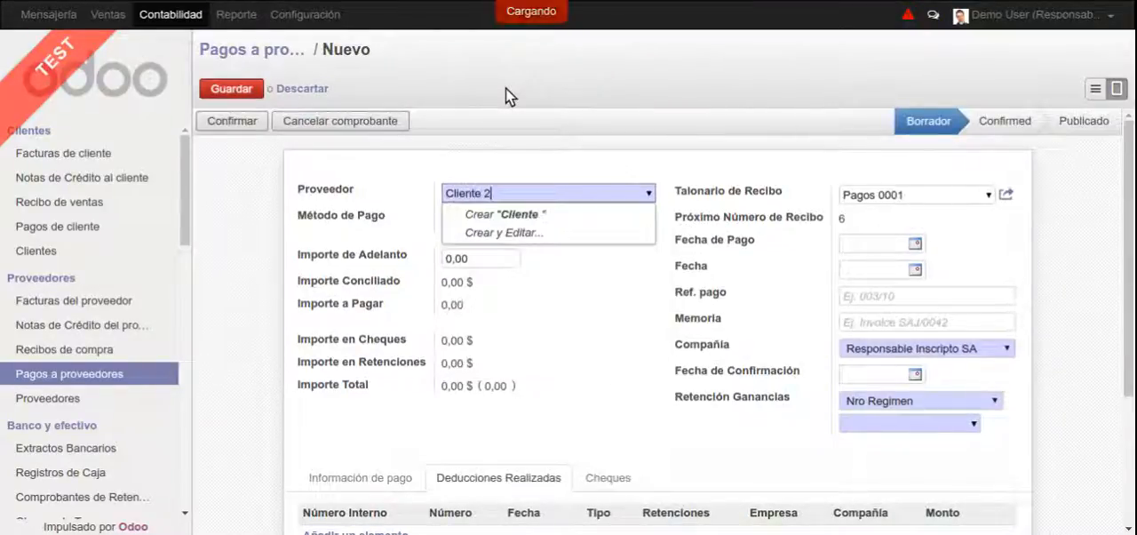
key(Down)
key(Down)
key(Return)
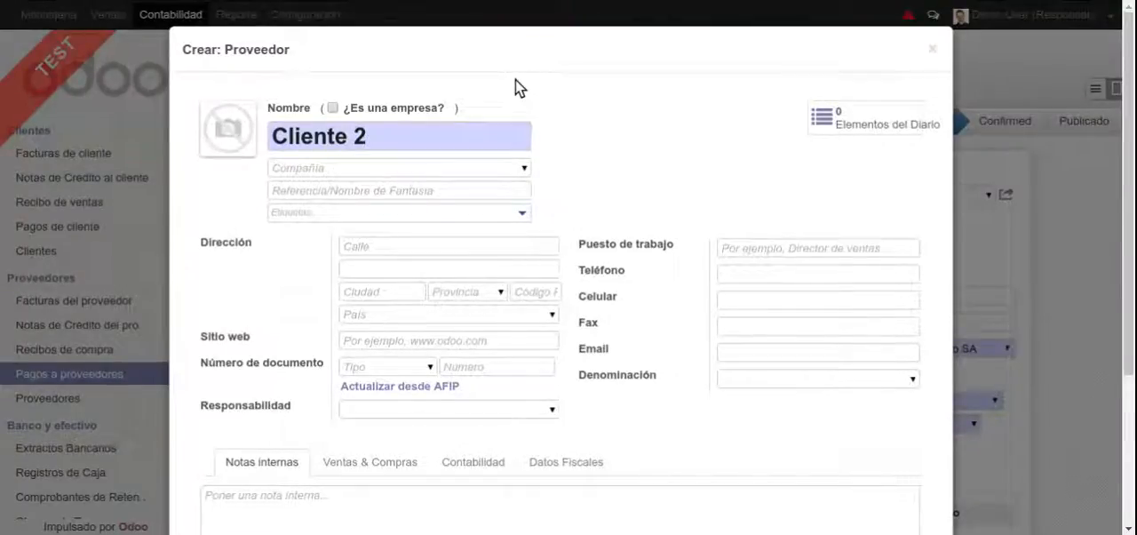
Set Cliente 2's document type to CUIT and enter the supplier's tax ID number
click(401, 365)
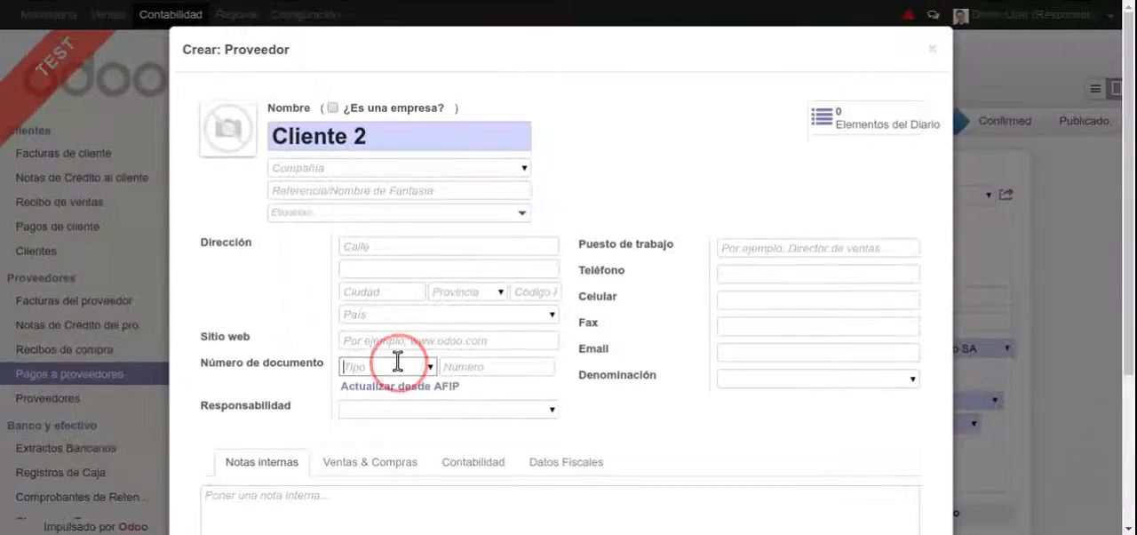
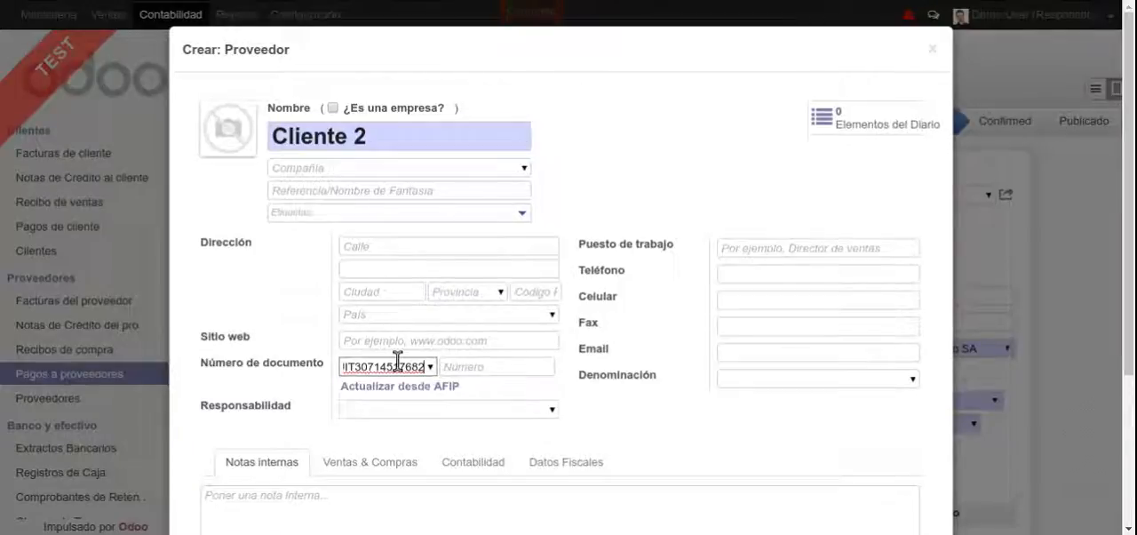
key(BackSpace)
key(BackSpace)
key(BackSpace)
key(BackSpace)
key(BackSpace)
key(BackSpace)
key(BackSpace)
key(BackSpace)
key(BackSpace)
key(BackSpace)
key(BackSpace)
click(465, 360)
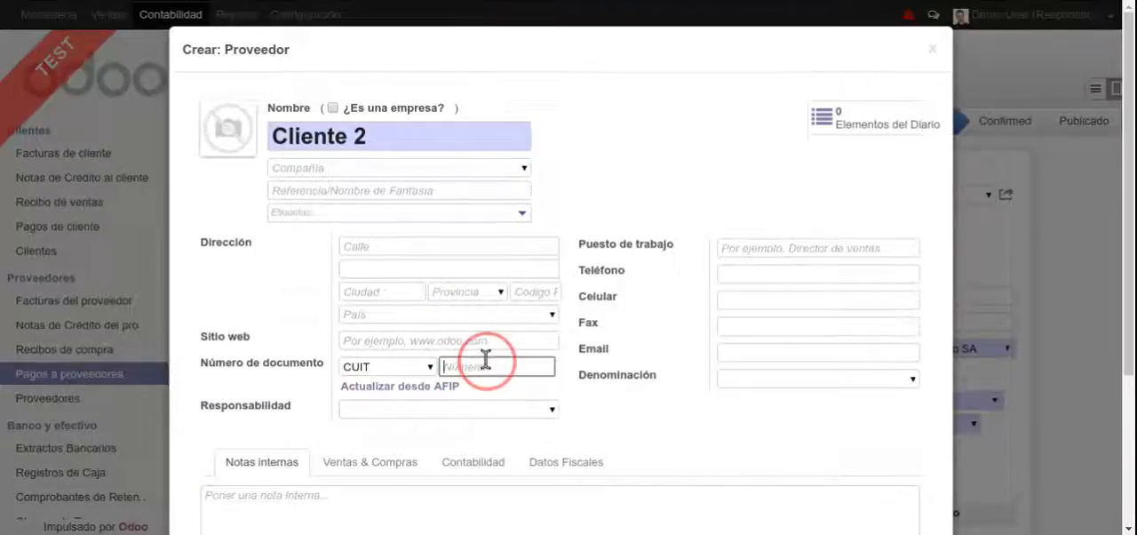
Set Ganancias to Activo in Cliente 2's fiscal data
click(541, 457)
scroll(542, 448, down, 3)
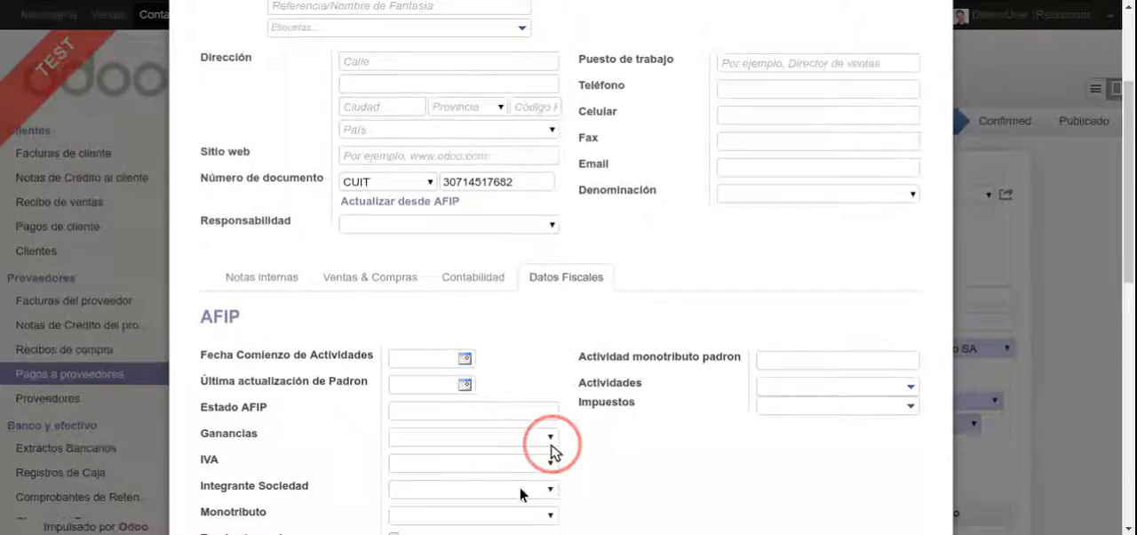
click(493, 485)
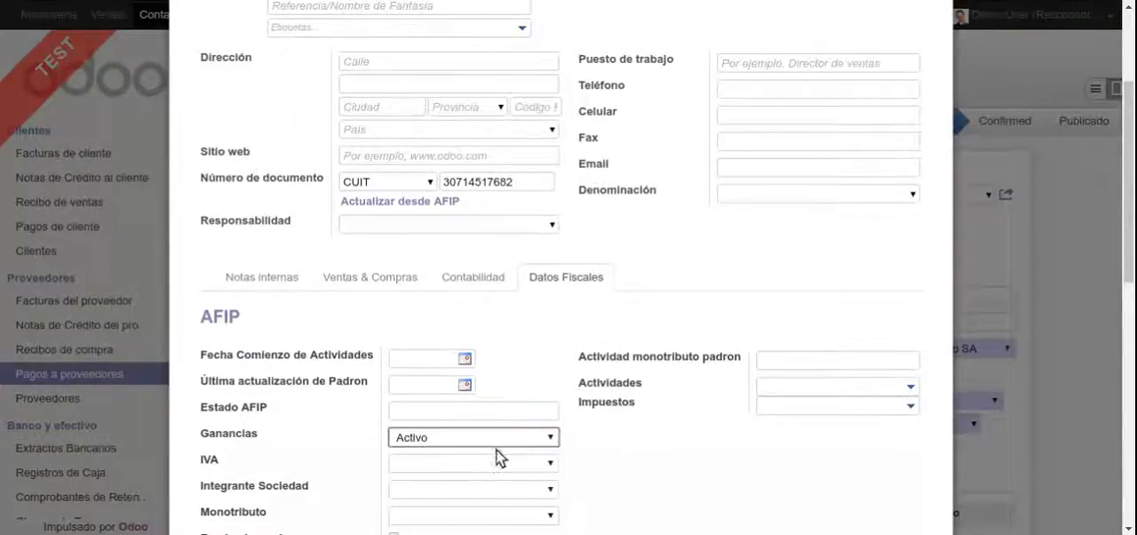
Enter Capital Federal as Cliente 2's city and save the new supplier
scroll(444, 169, up, 1)
click(394, 165)
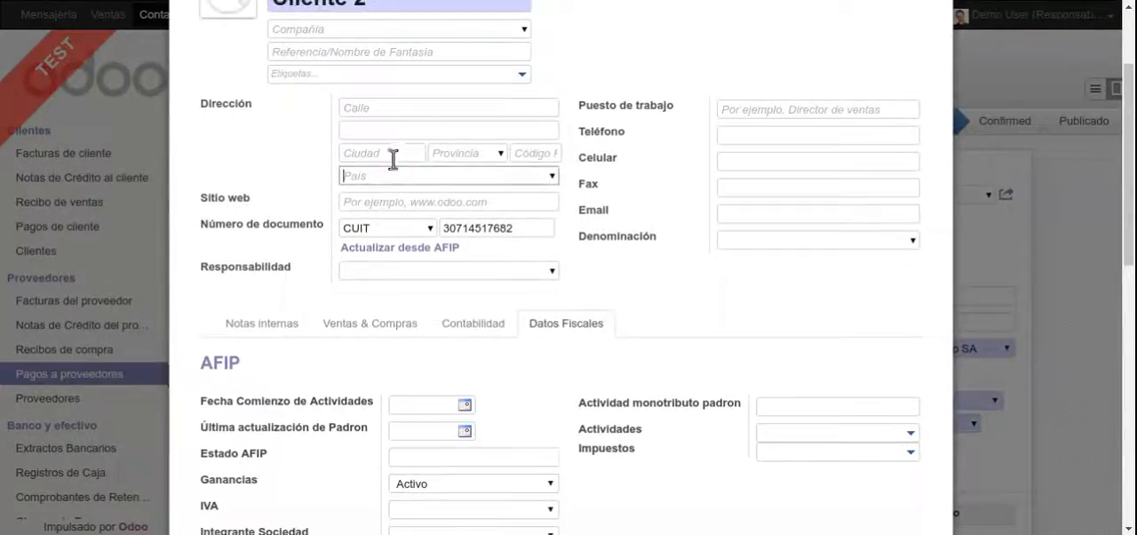
click(393, 153)
text(C)
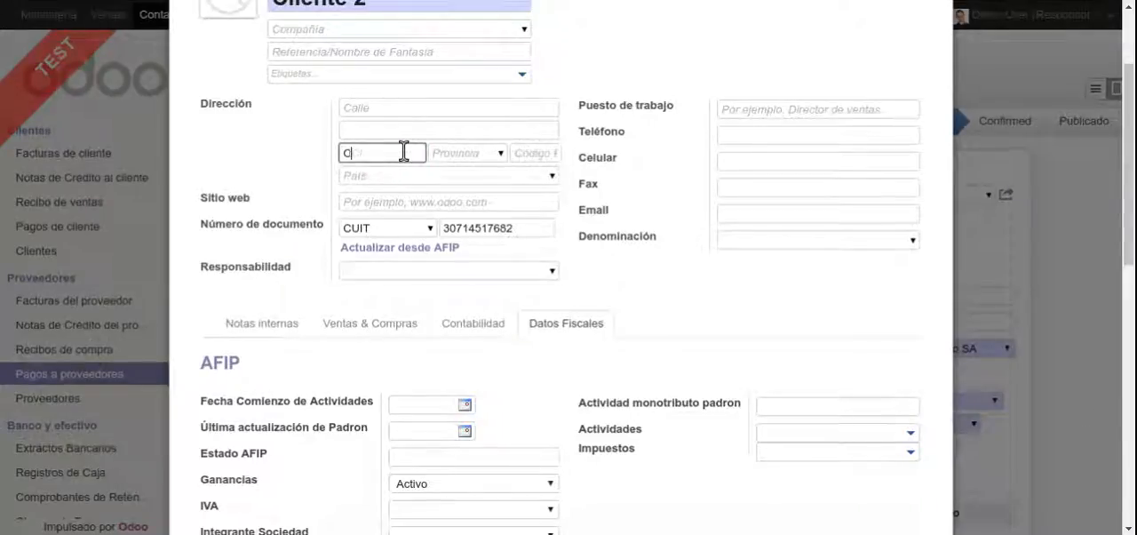
text(apital Federal)
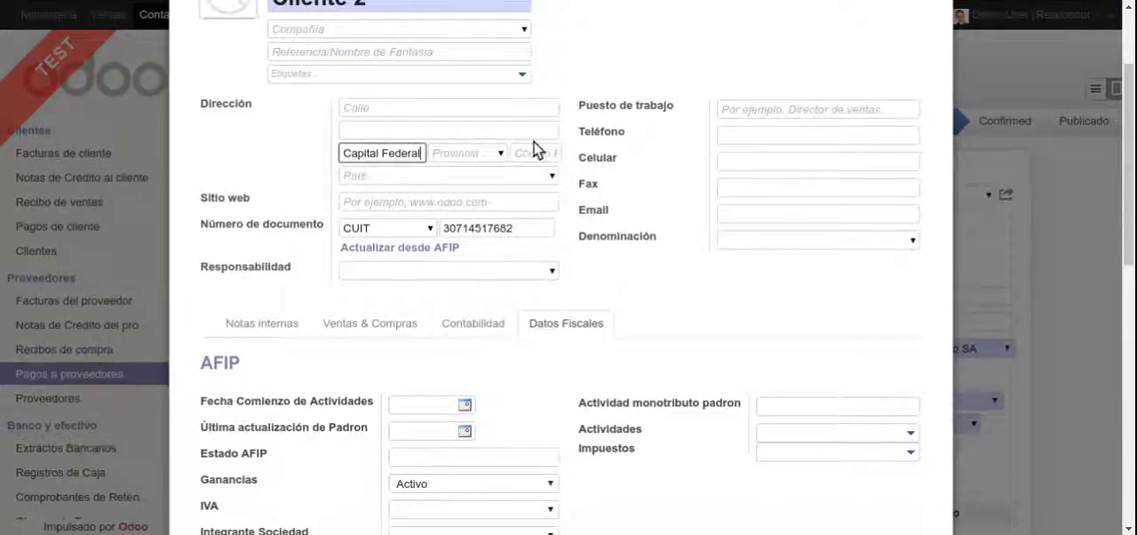
scroll(445, 204, down, 8)
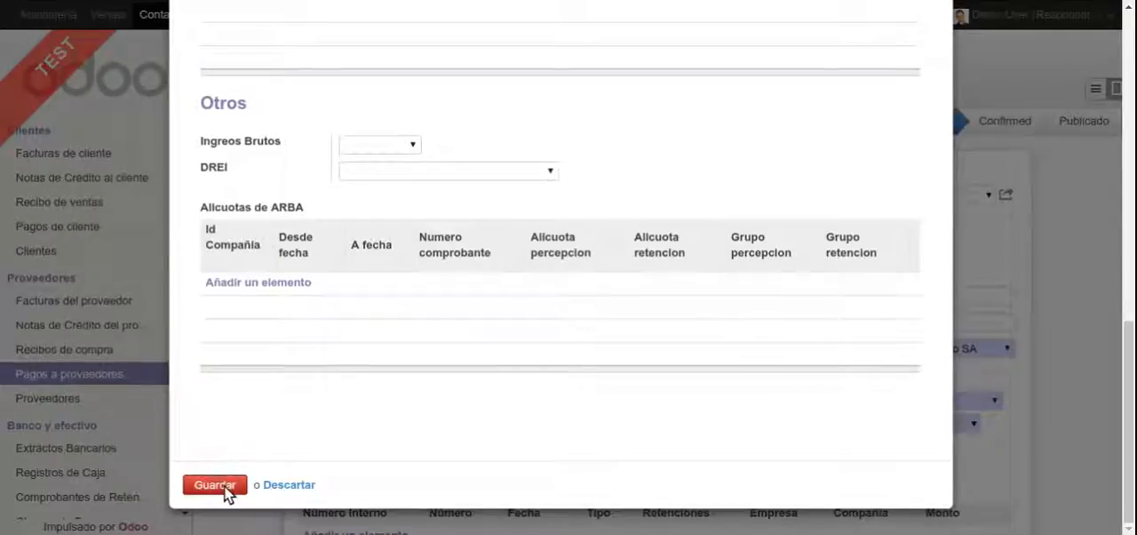
click(216, 485)
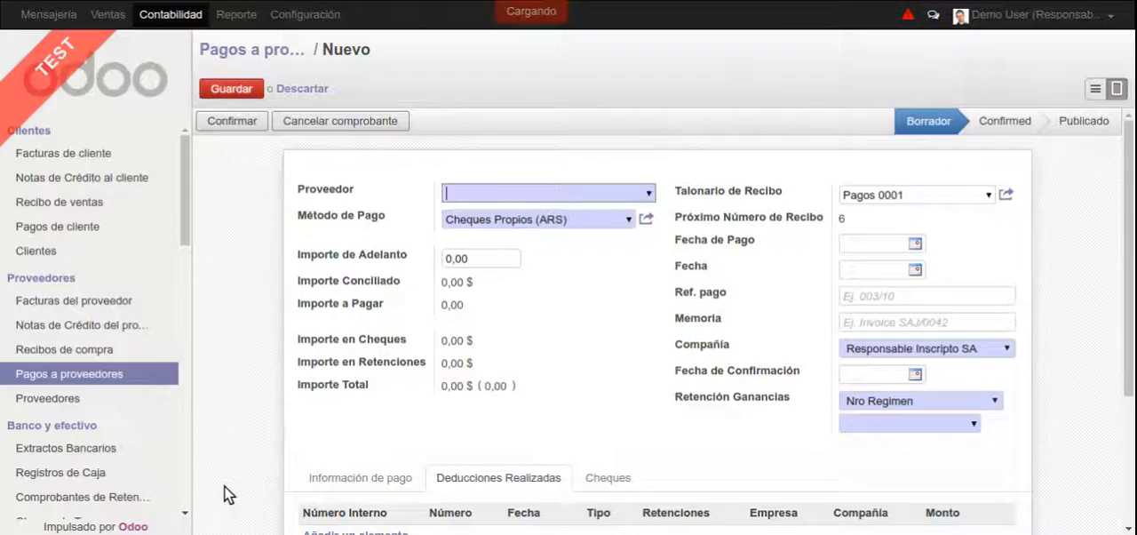
Set the payment's advance amount to 10000 and its Retención Ganancias to No Aplica
click(502, 258)
text(10000)
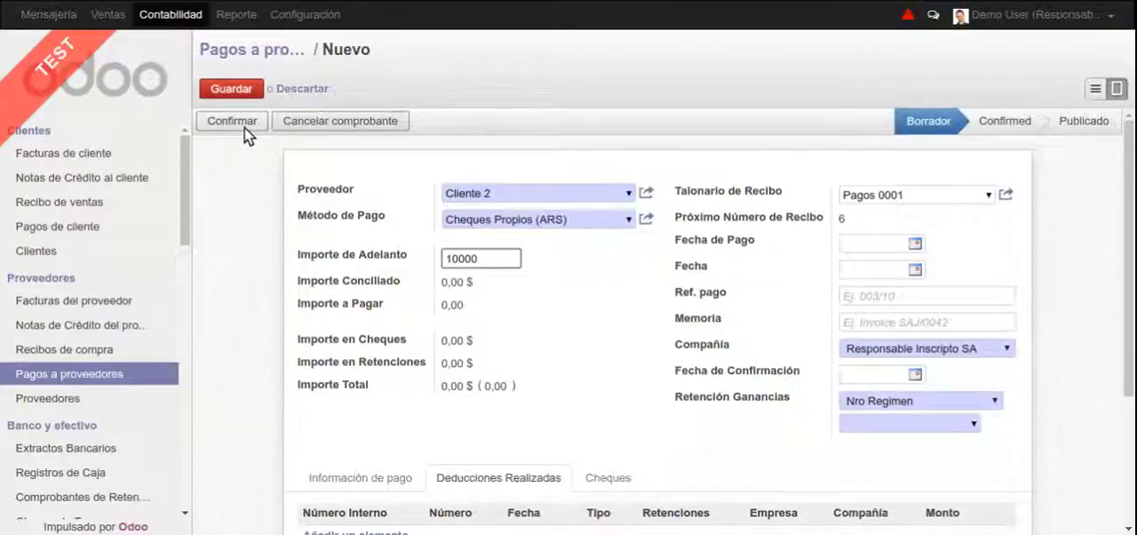
click(976, 422)
click(980, 401)
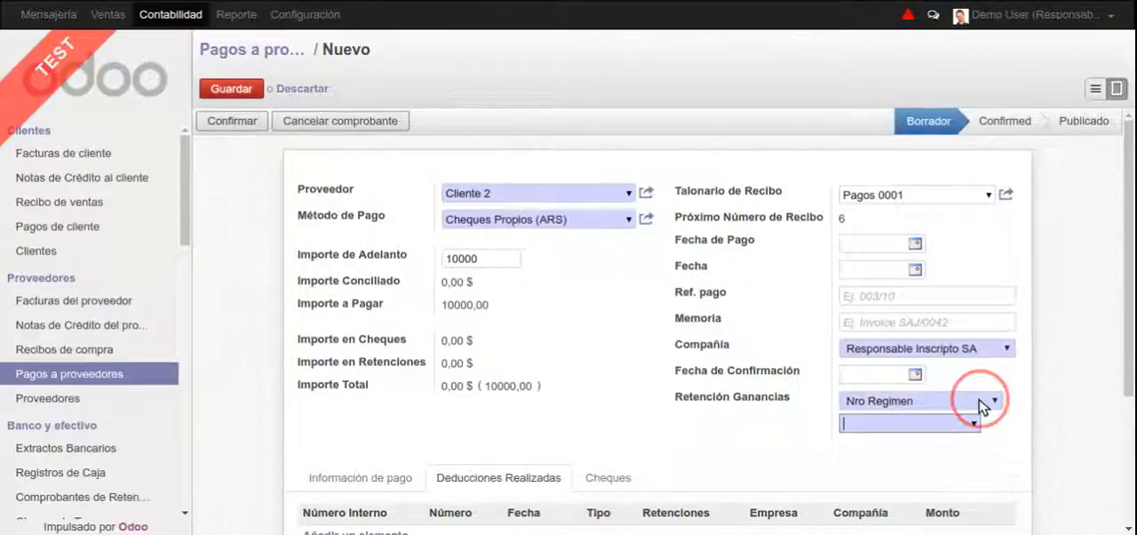
click(980, 402)
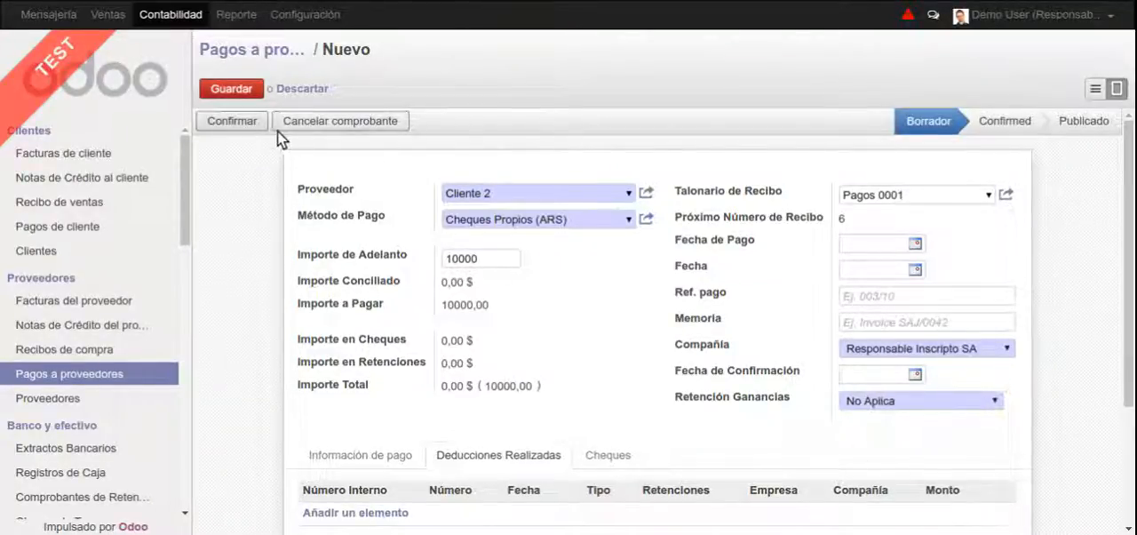
Confirm and save the Cliente 2 payment and calculate its withholdings
click(233, 124)
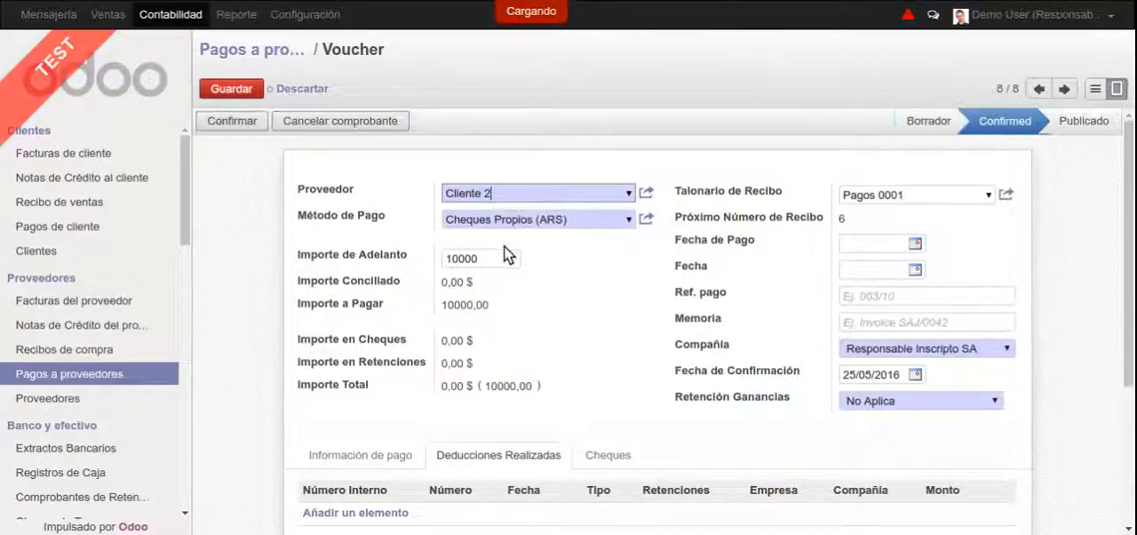
click(238, 87)
click(256, 127)
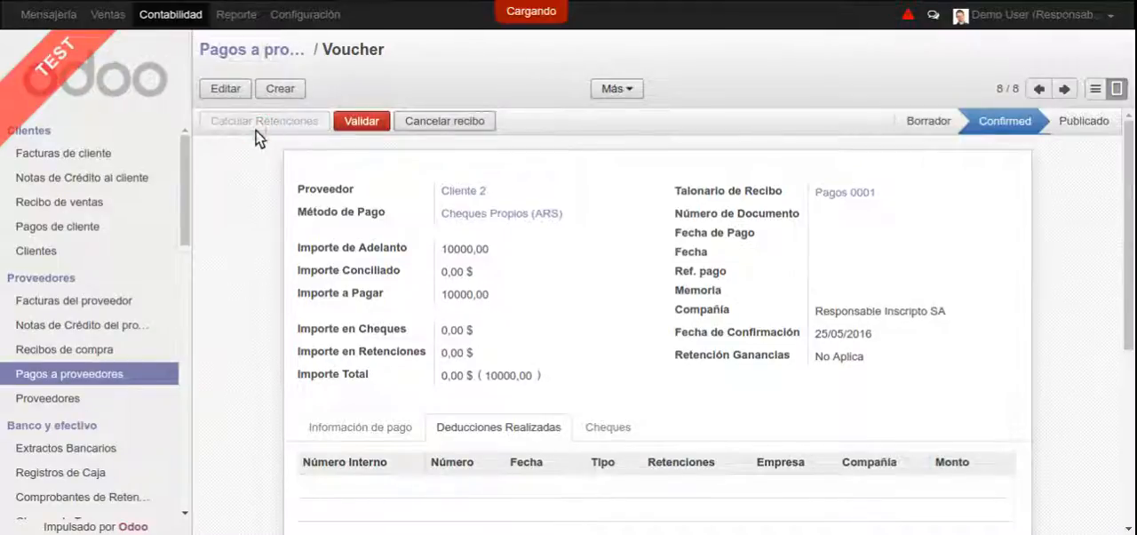
Examine the calculation details of the payment's Retención IIBB ARBA Aplicada deduction and close them
scroll(537, 369, down, 1)
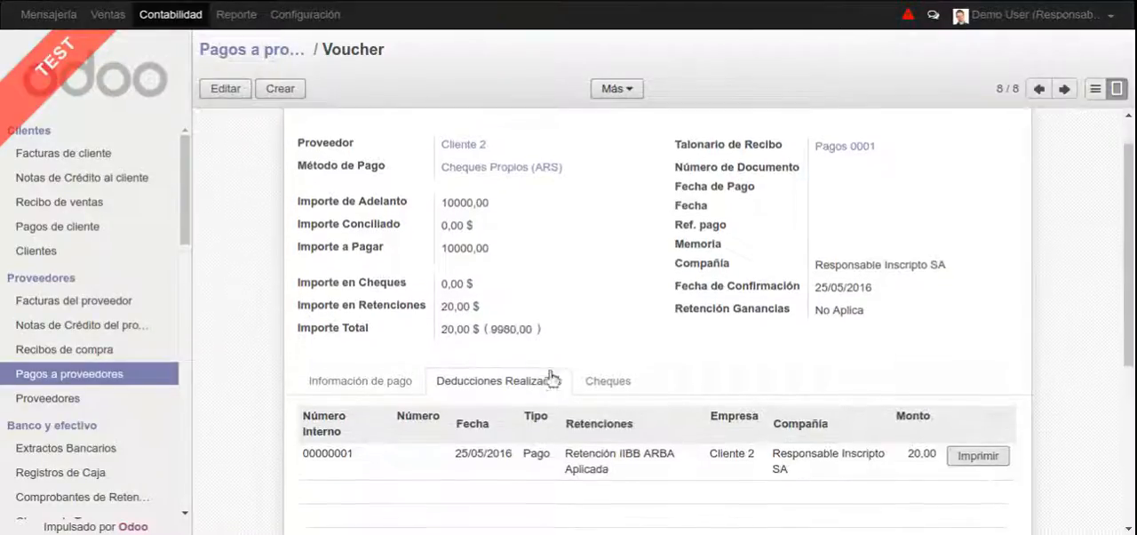
click(679, 458)
scroll(470, 275, down, 1)
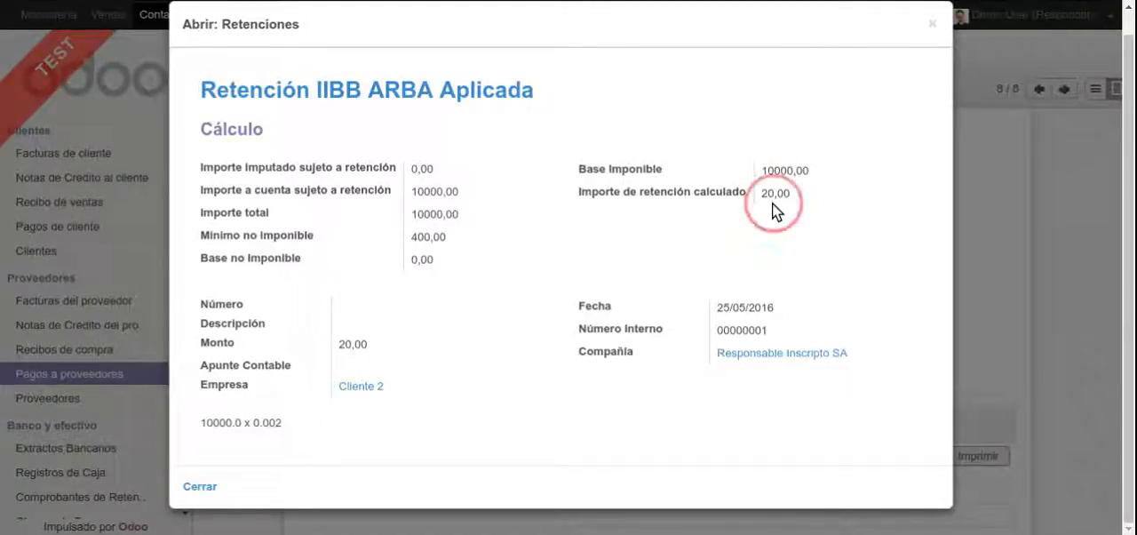
key(Escape)
Open Cliente 2's record from the payment and check the ARBA rates in its fiscal data
scroll(611, 255, up, 2)
click(461, 192)
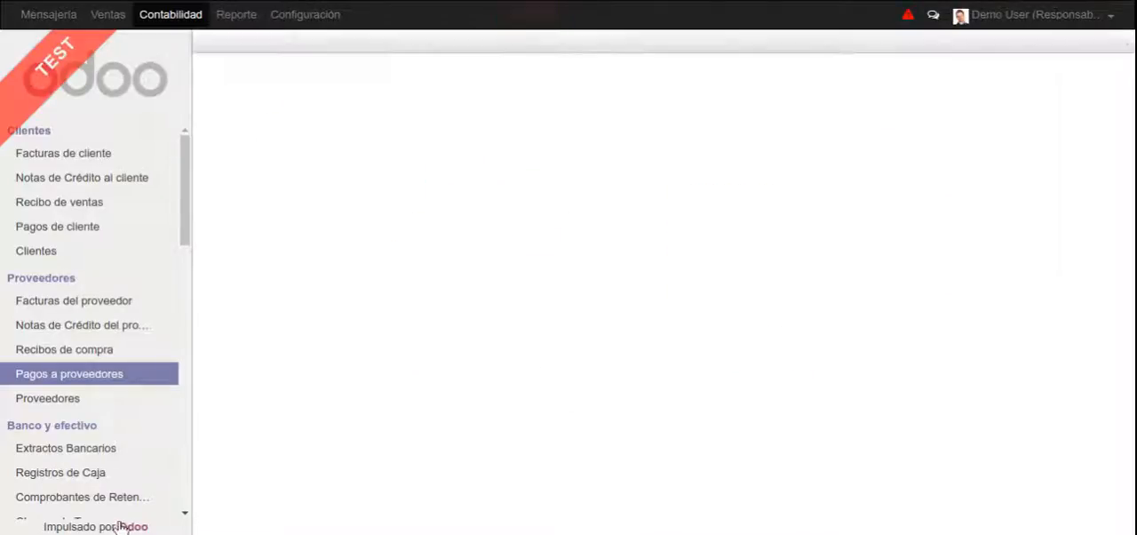
click(633, 413)
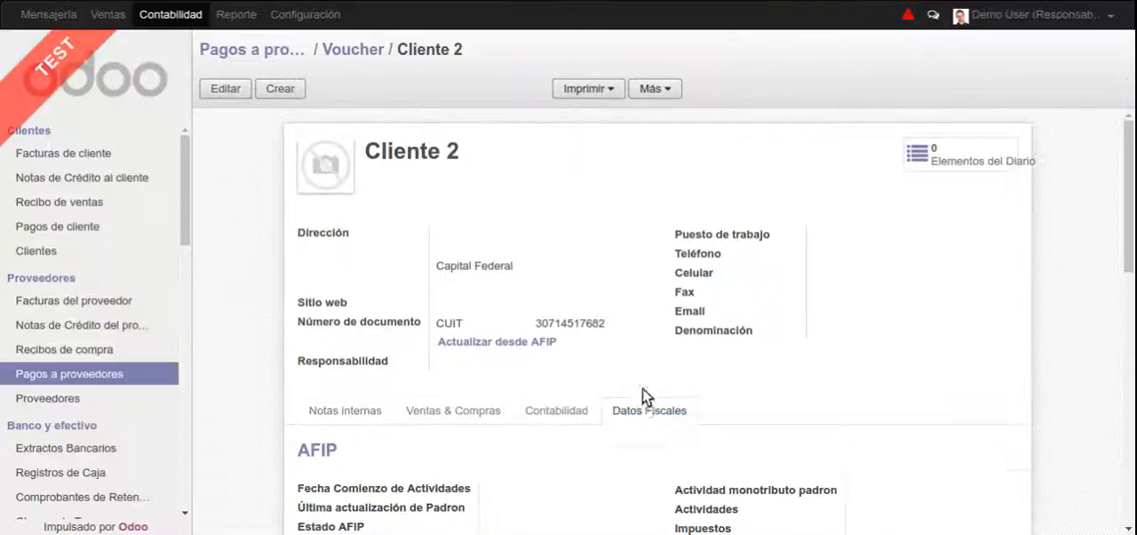
scroll(643, 387, down, 5)
drag(1130, 282, 1130, 454)
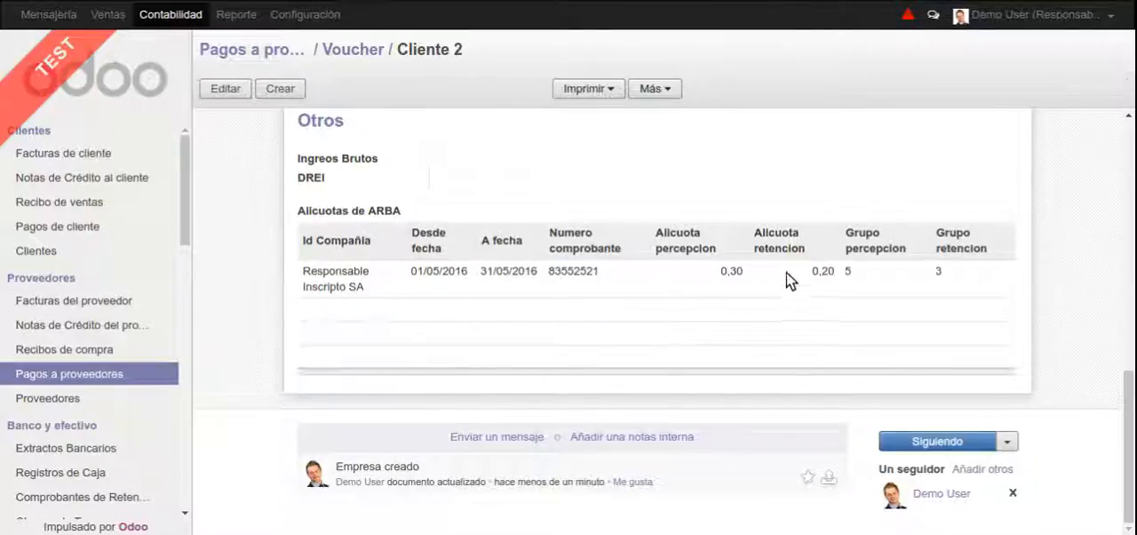
Return to the list of supplier payments
click(275, 50)
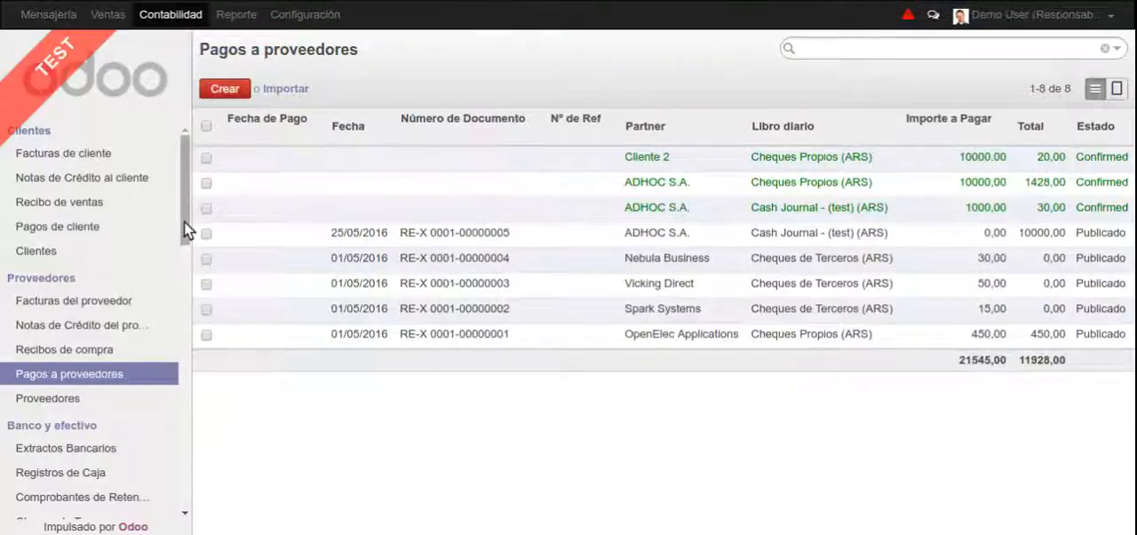
scroll(184, 222, down, 5)
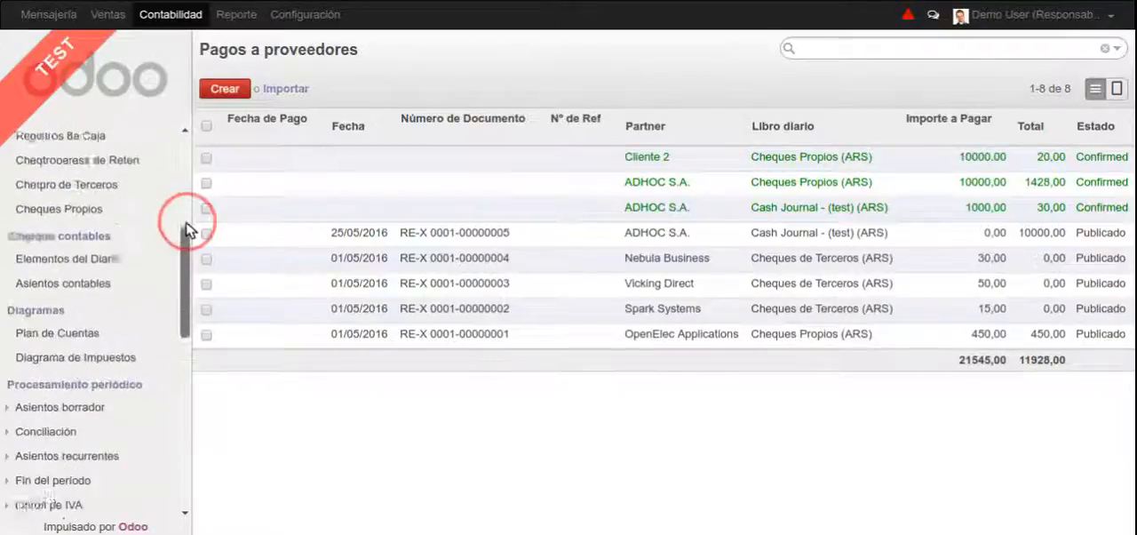
scroll(184, 222, up, 5)
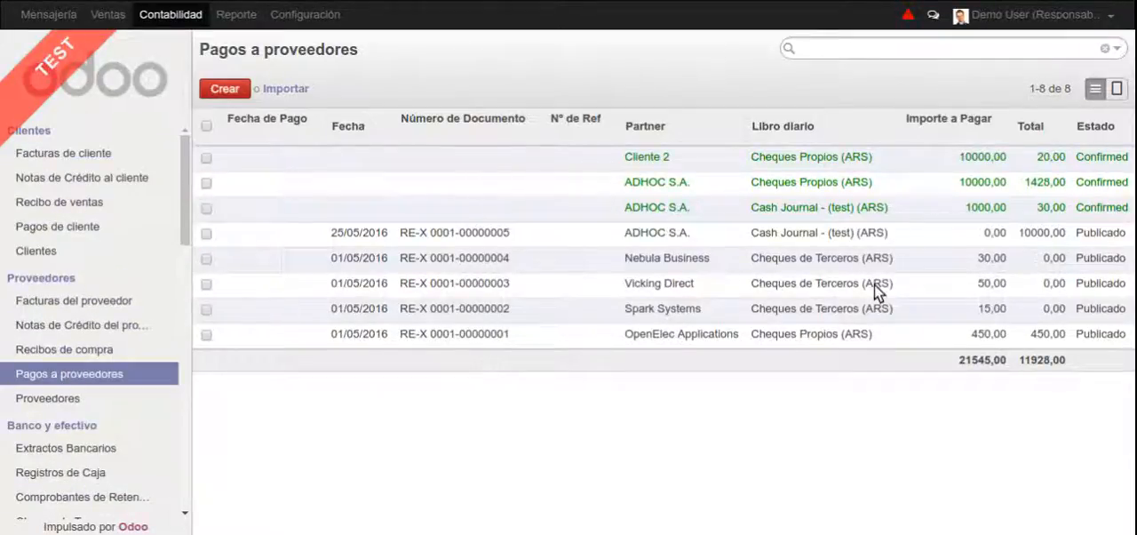